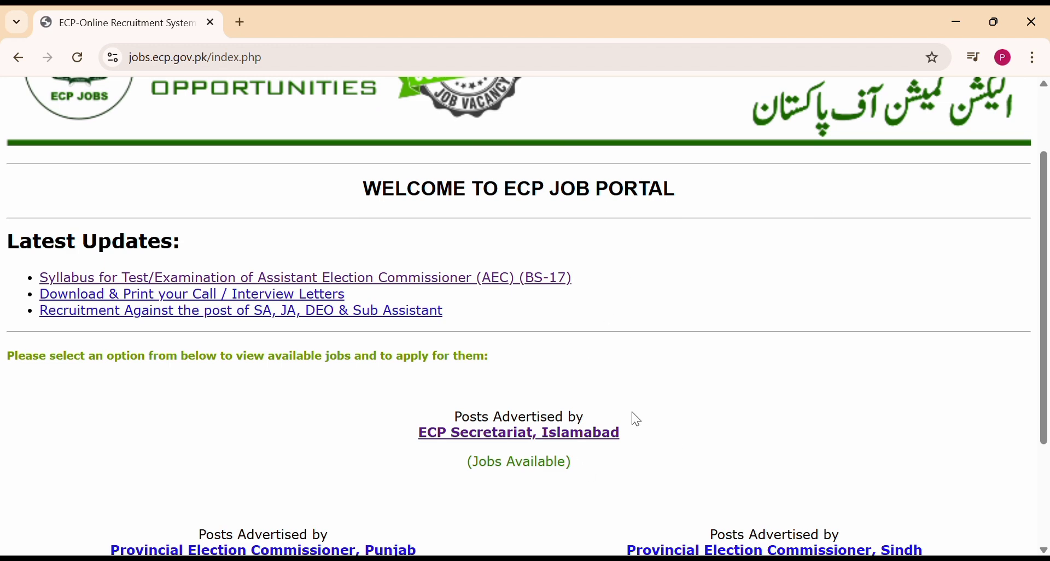
Highlight the Jobs Available note on the portal home page, then scroll back to the listings.
{"action": "left_click_drag", "start_coordinate": [652, 452], "coordinate": [383, 469]}
{"action": "left_click", "coordinate": [386, 469]}
{"action": "scroll", "coordinate": [286, 389], "scroll_direction": "up", "scroll_amount": 2}
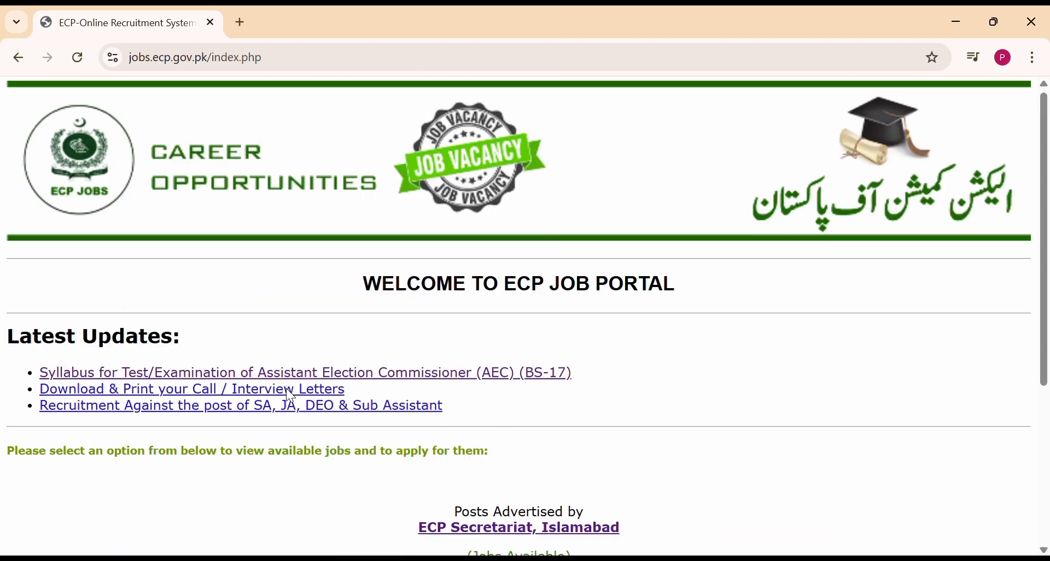
{"action": "scroll", "coordinate": [611, 397], "scroll_direction": "down", "scroll_amount": 5}
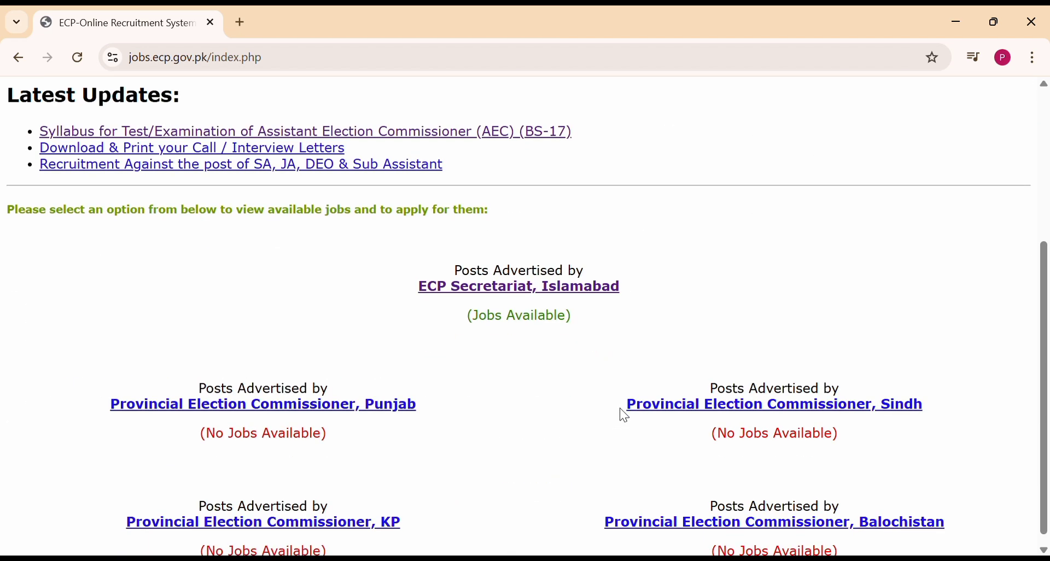
Open the ECP Secretariat, Islamabad postings, find the Assistant Election Commissioner vacancy and open Register.
{"action": "left_click", "coordinate": [535, 289]}
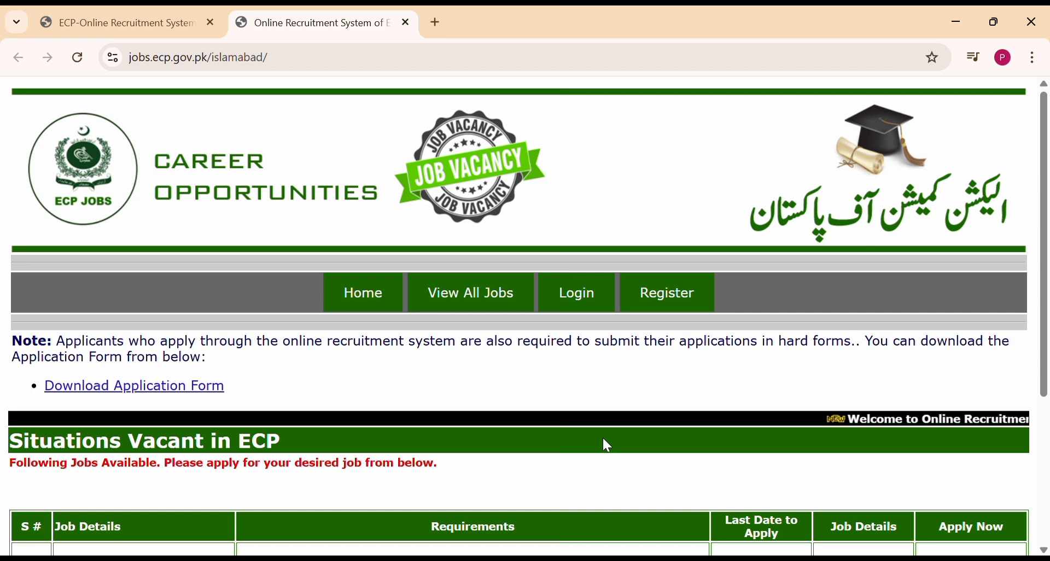
{"action": "scroll", "coordinate": [603, 438], "scroll_direction": "down", "scroll_amount": 1}
{"action": "scroll", "coordinate": [607, 446], "scroll_direction": "down", "scroll_amount": 1}
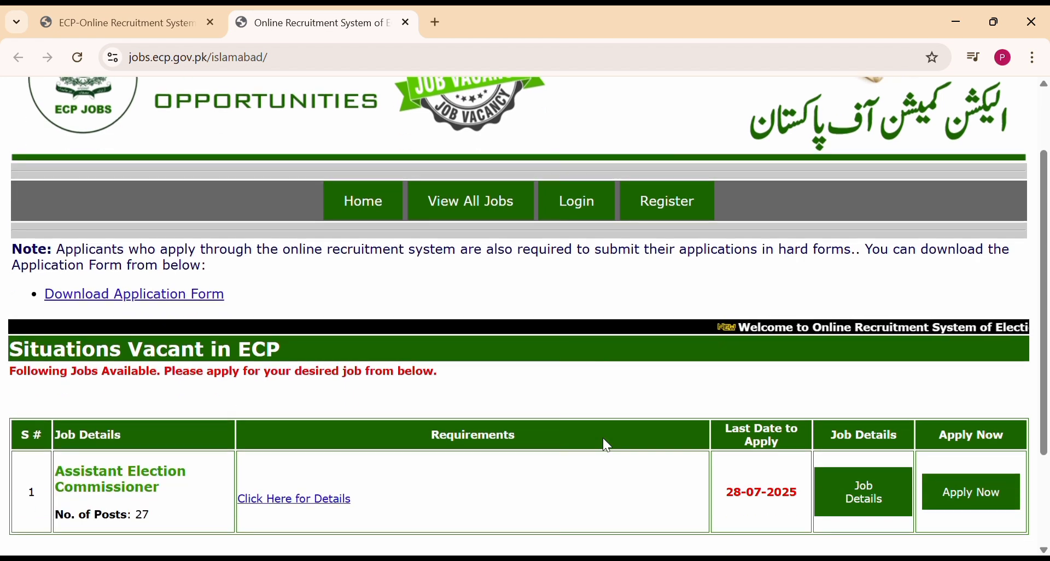
{"action": "left_click", "coordinate": [673, 202]}
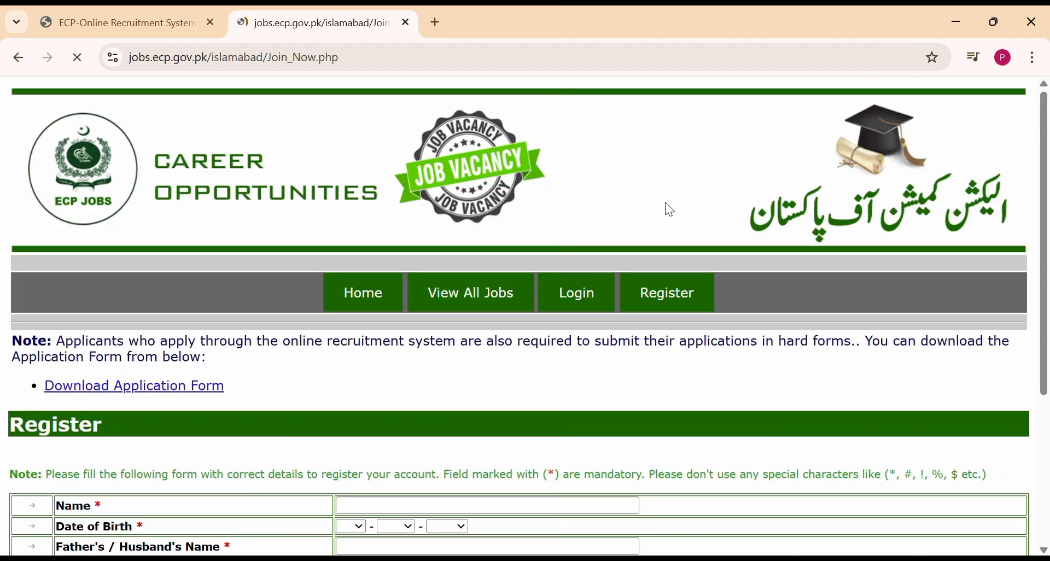
{"action": "scroll", "coordinate": [572, 395], "scroll_direction": "down", "scroll_amount": 5}
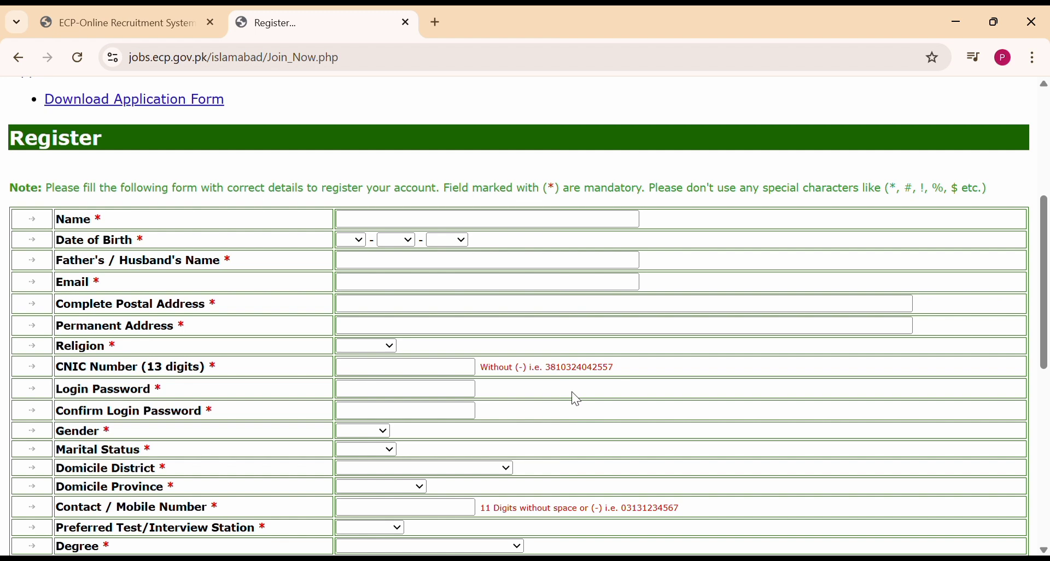
Enter the applicant's full name and set the date of birth to 28 Jul 2001.
{"action": "left_click", "coordinate": [418, 227]}
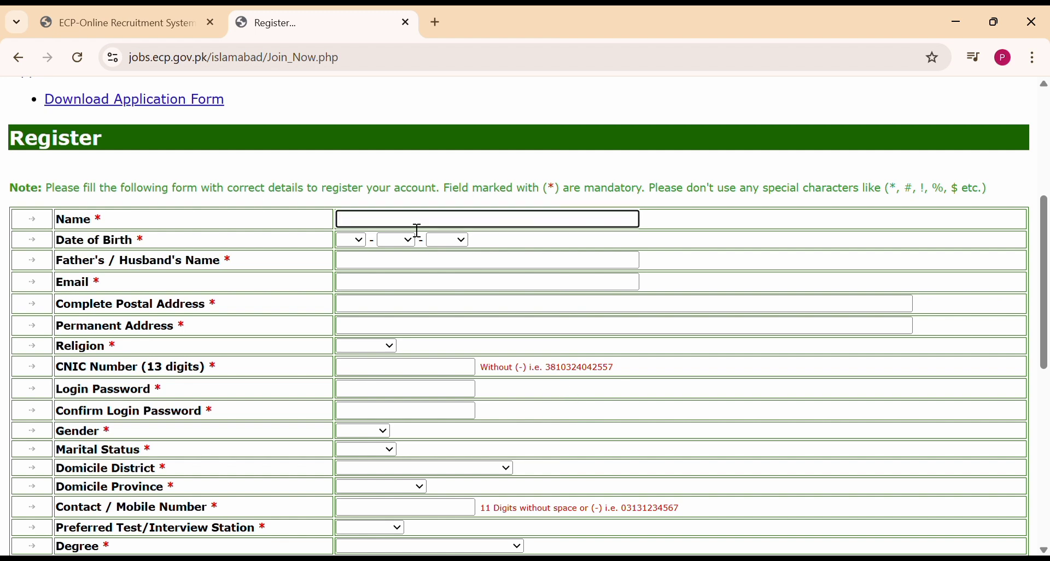
{"action": "type", "text": "Pak Jobians"}
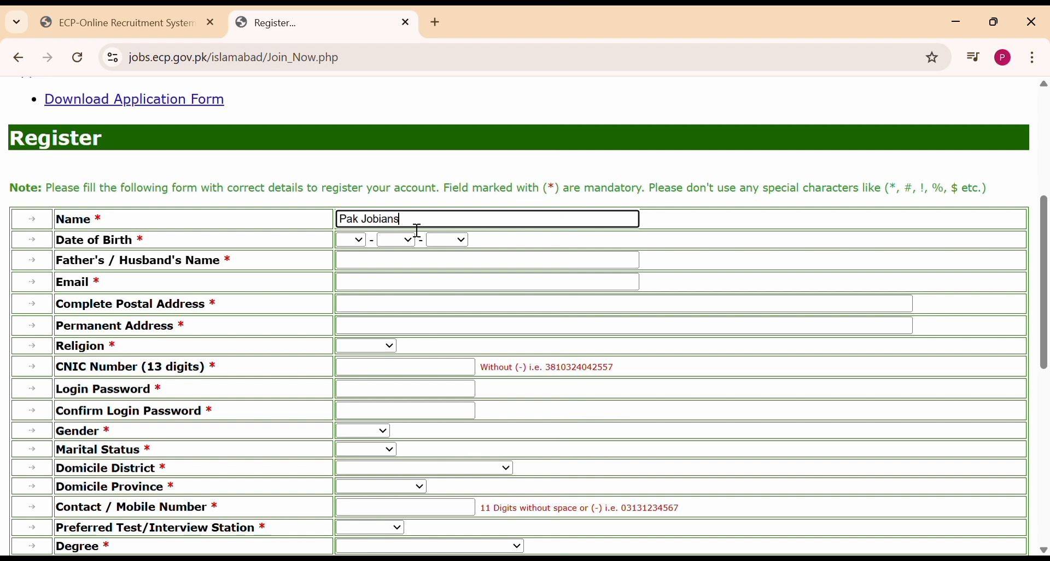
{"action": "left_click", "coordinate": [370, 241]}
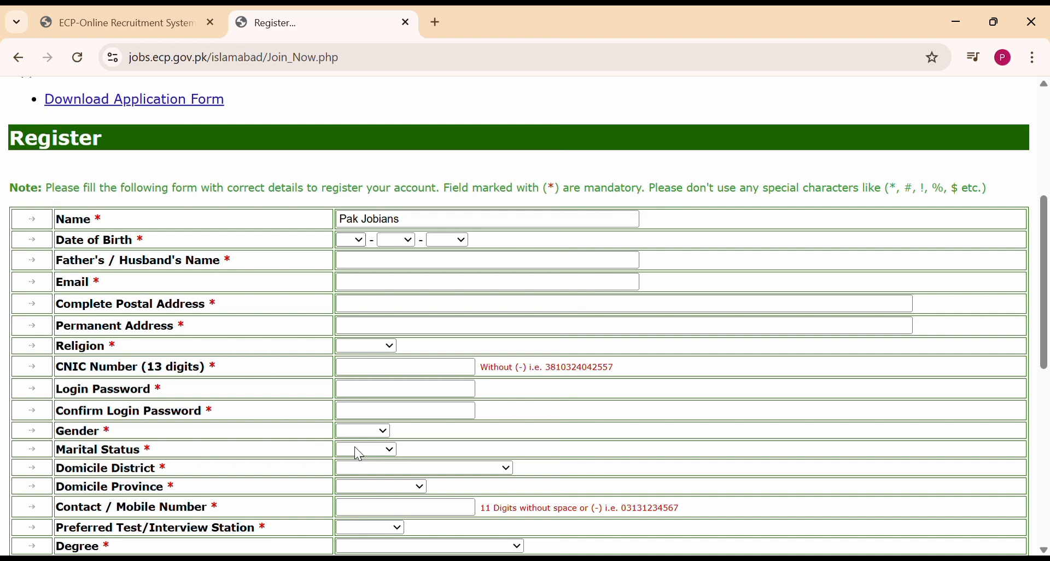
{"action": "left_click", "coordinate": [350, 542]}
{"action": "left_click", "coordinate": [406, 240]}
{"action": "left_click", "coordinate": [397, 405]}
{"action": "left_click", "coordinate": [462, 242]}
{"action": "left_click", "coordinate": [438, 471]}
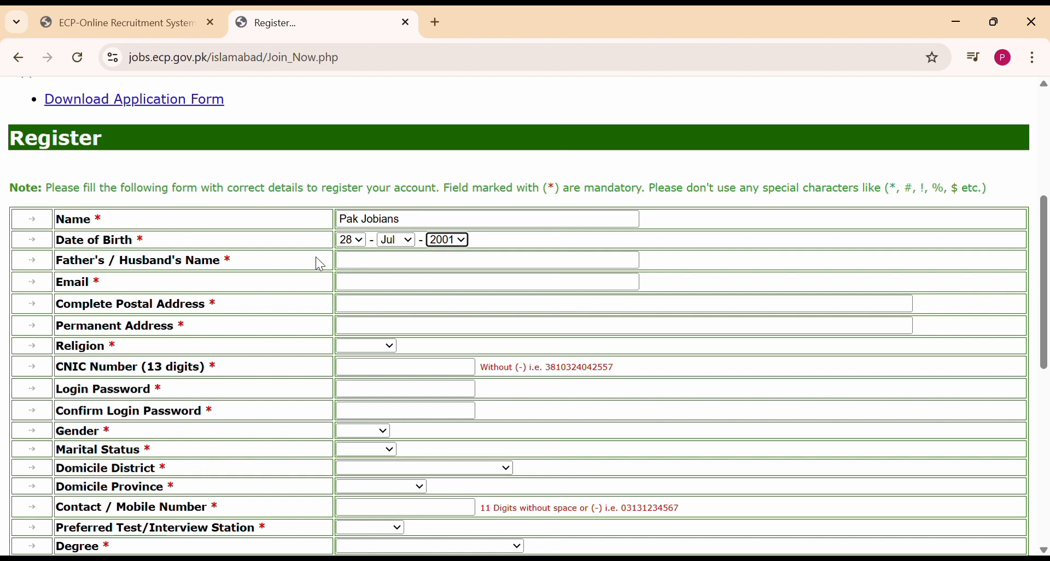
Fill in the father's name and the applicant's e-mail address.
{"action": "left_click", "coordinate": [356, 272]}
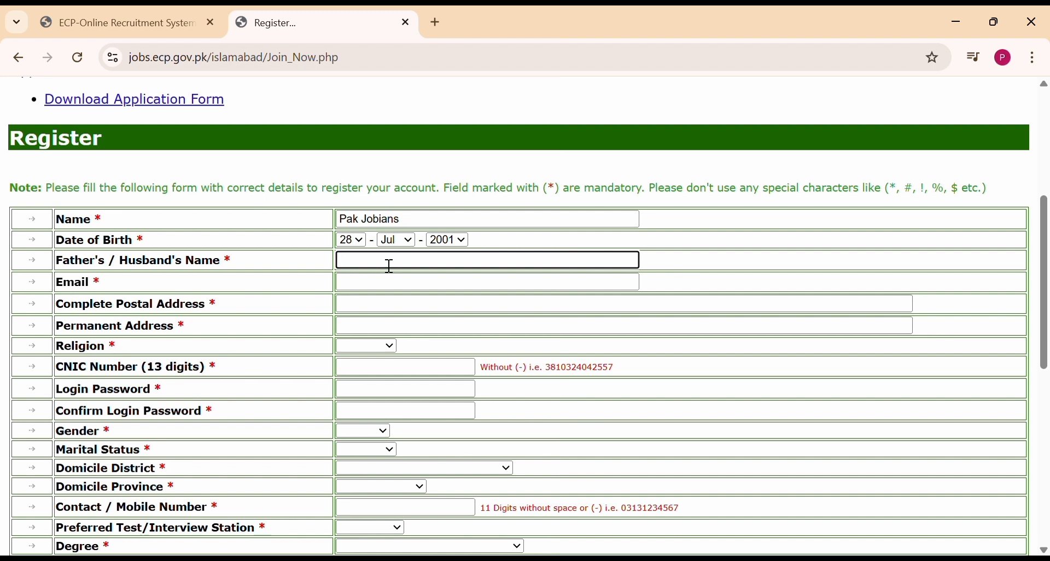
{"action": "type", "text": "Jon"}
{"action": "type", "text": "bians"}
{"action": "left_click", "coordinate": [390, 289]}
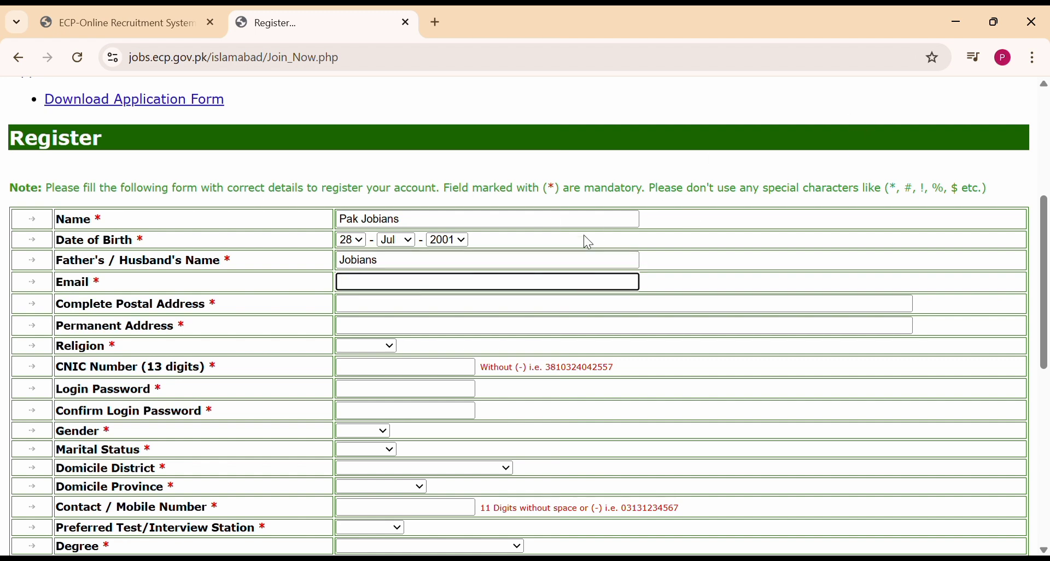
{"action": "left_click", "coordinate": [585, 220]}
{"action": "left_click", "coordinate": [397, 291]}
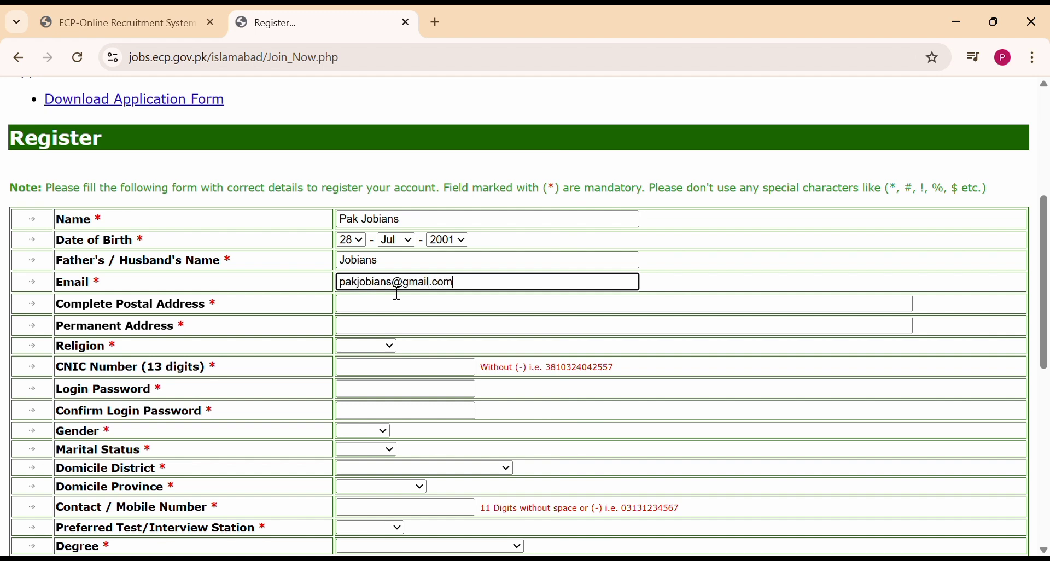
{"action": "scroll", "coordinate": [398, 294], "scroll_direction": "down", "scroll_amount": 1}
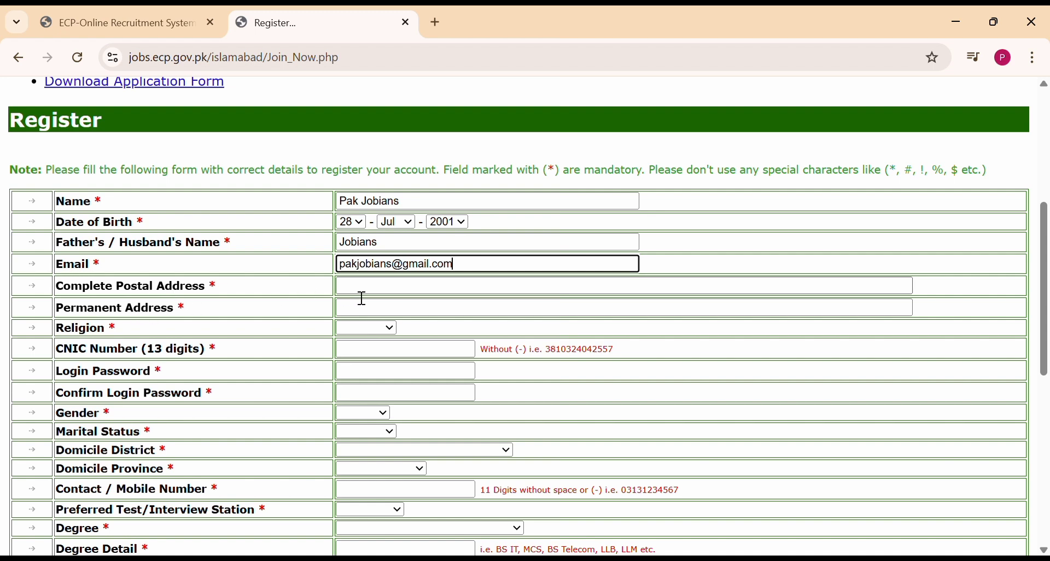
Fill in the complete postal and permanent addresses and choose Islam as the religion.
{"action": "left_click", "coordinate": [369, 295]}
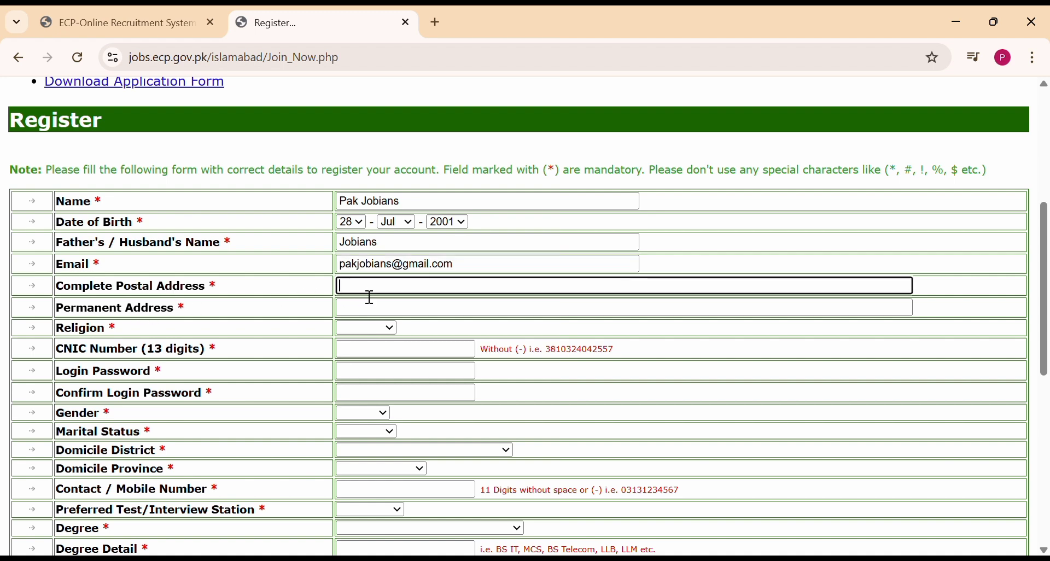
{"action": "type", "text": "54000, Lahore"}
{"action": "scroll", "coordinate": [370, 298], "scroll_direction": "down", "scroll_amount": 1}
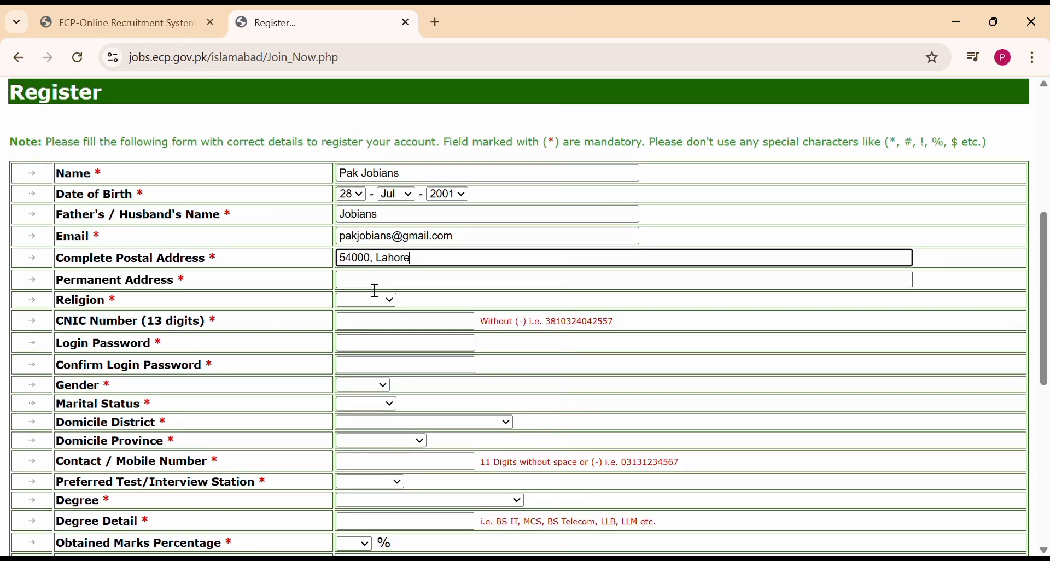
{"action": "left_click", "coordinate": [375, 290]}
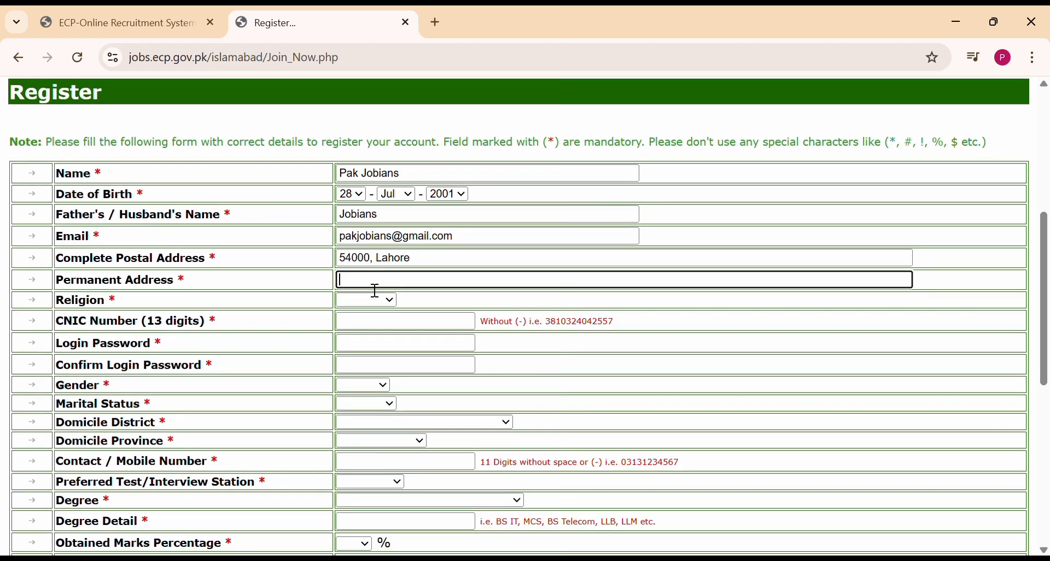
{"action": "type", "text": "Lahore"}
{"action": "key", "text": "Tab"}
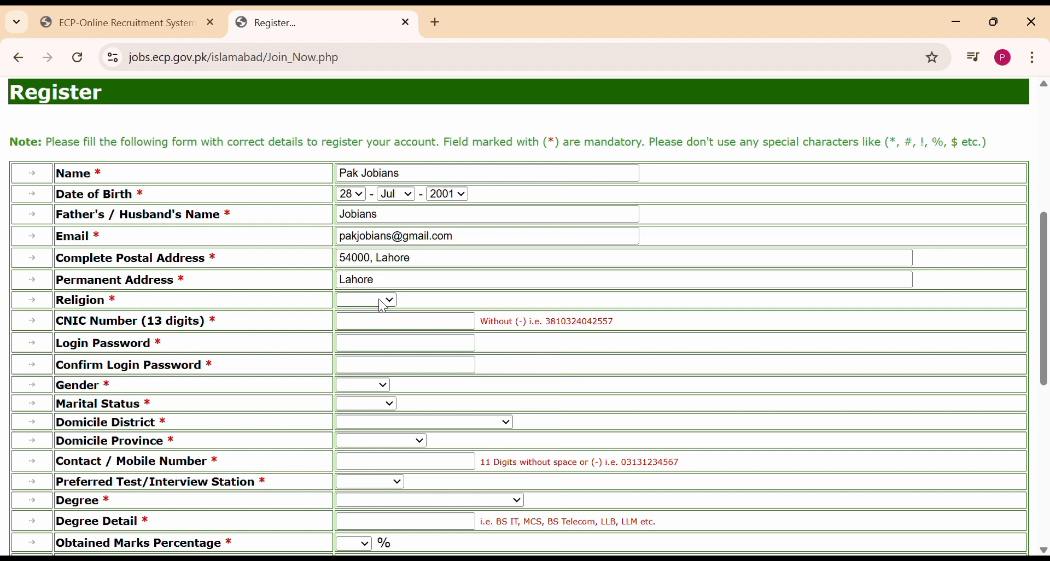
{"action": "key", "text": "Down"}
Enter the CNIC number and the login password, then confirm the password.
{"action": "left_click", "coordinate": [367, 328]}
{"action": "scroll", "coordinate": [367, 328], "scroll_direction": "down", "scroll_amount": 2}
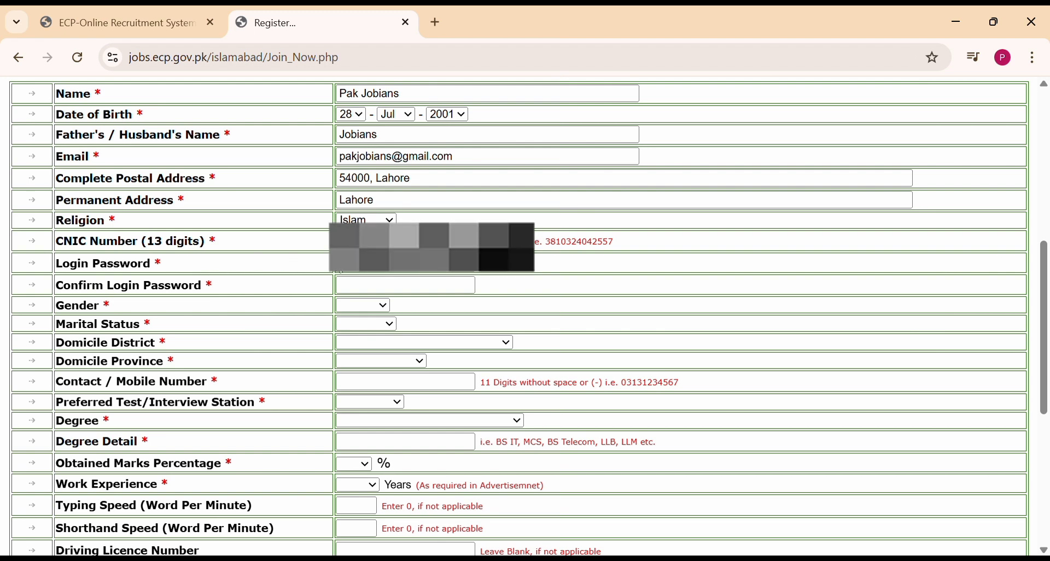
{"action": "left_click", "coordinate": [367, 268]}
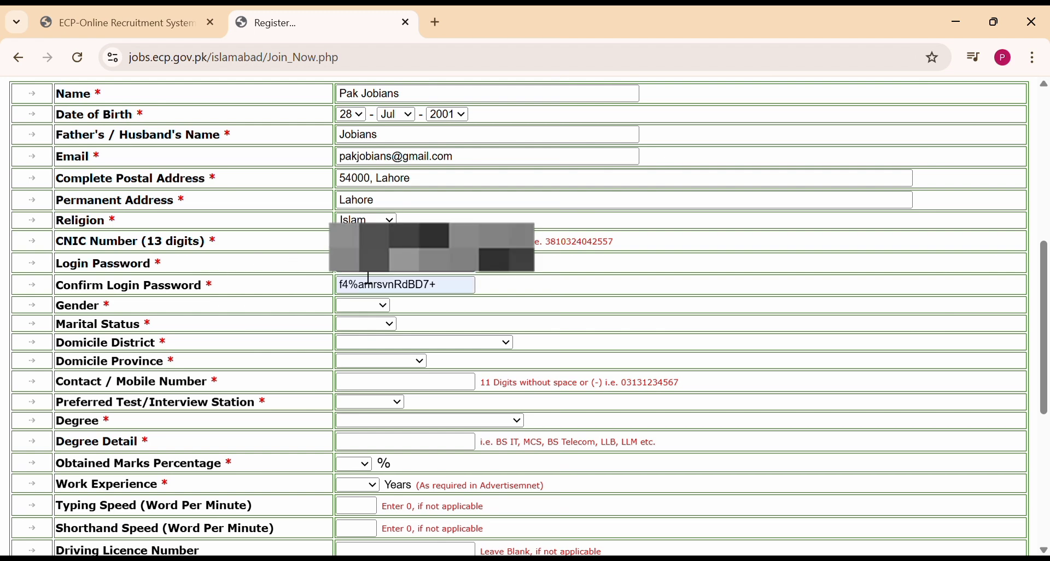
{"action": "left_click", "coordinate": [570, 399]}
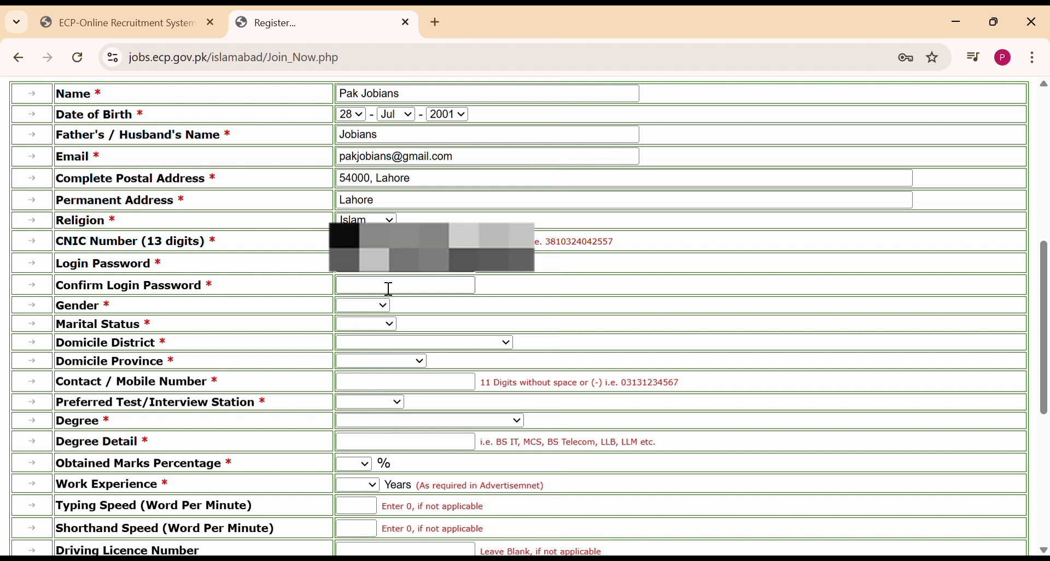
{"action": "left_click", "coordinate": [387, 289]}
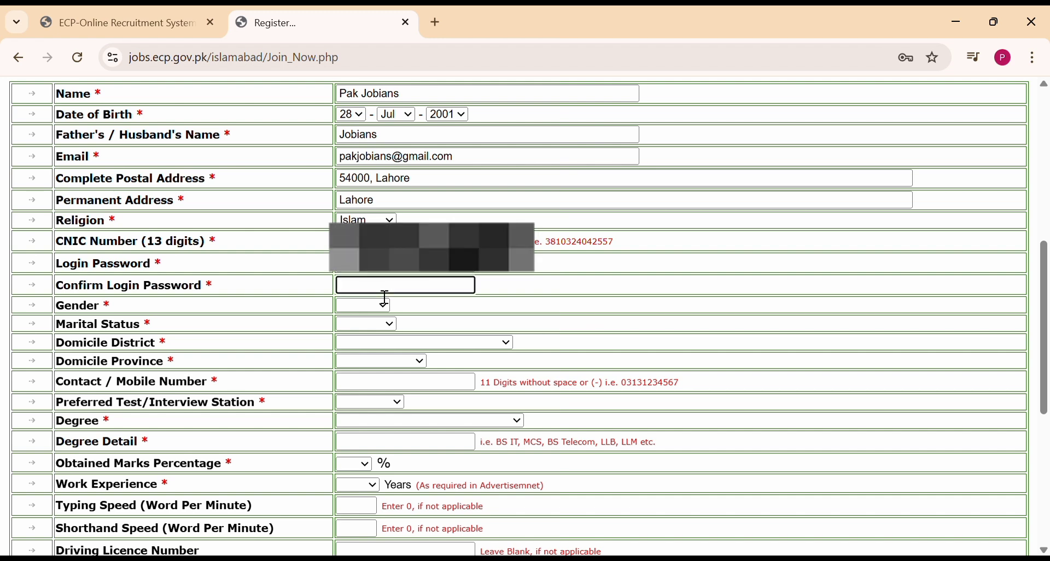
{"action": "type", "text": "*****"}
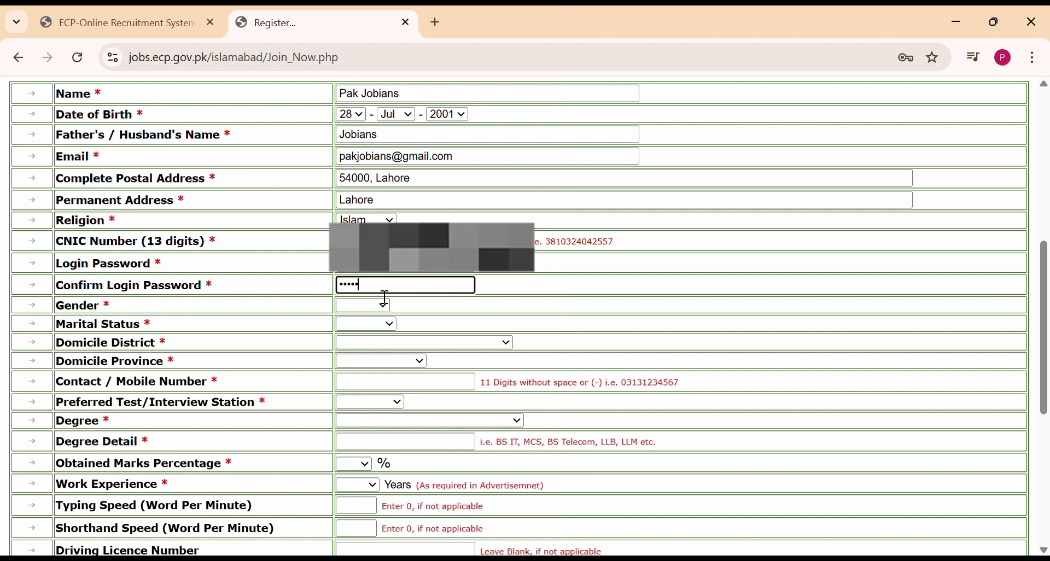
{"action": "type", "text": "******"}
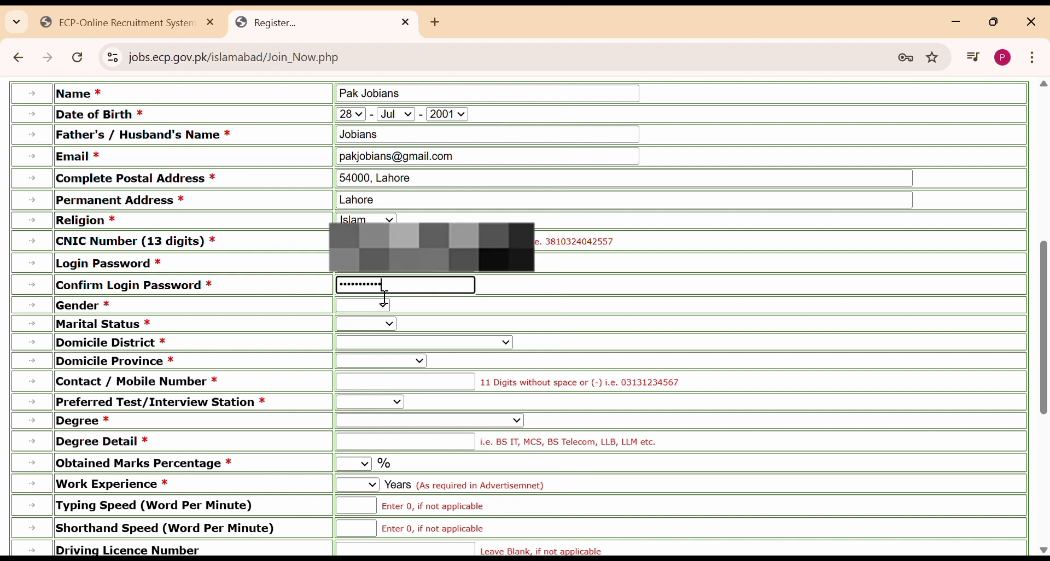
{"action": "scroll", "coordinate": [377, 306], "scroll_direction": "down", "scroll_amount": 1}
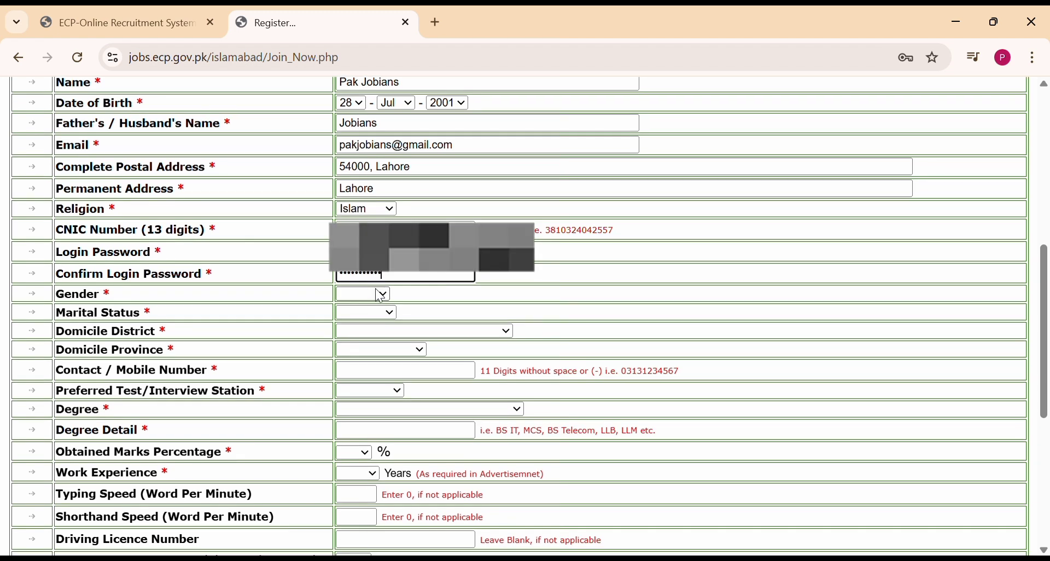
Set gender to Female and marital status to Single.
{"action": "left_click", "coordinate": [362, 344]}
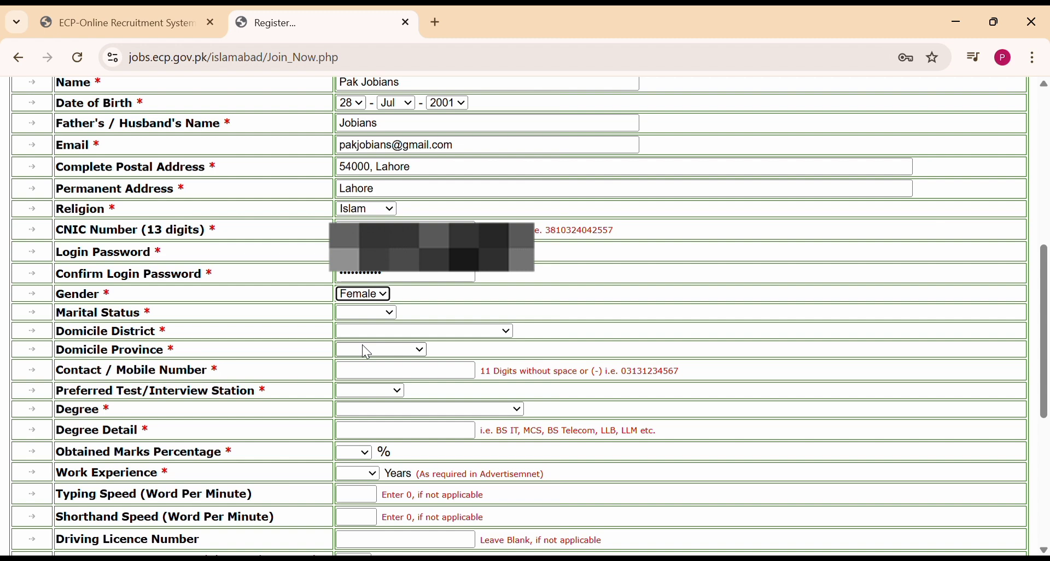
{"action": "left_click", "coordinate": [369, 316]}
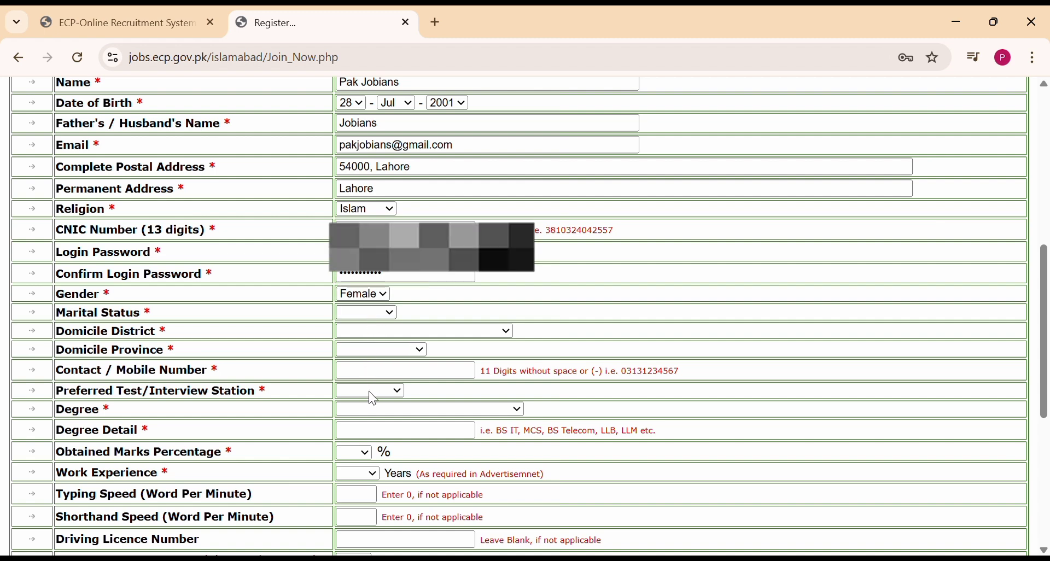
{"action": "left_click", "coordinate": [393, 309]}
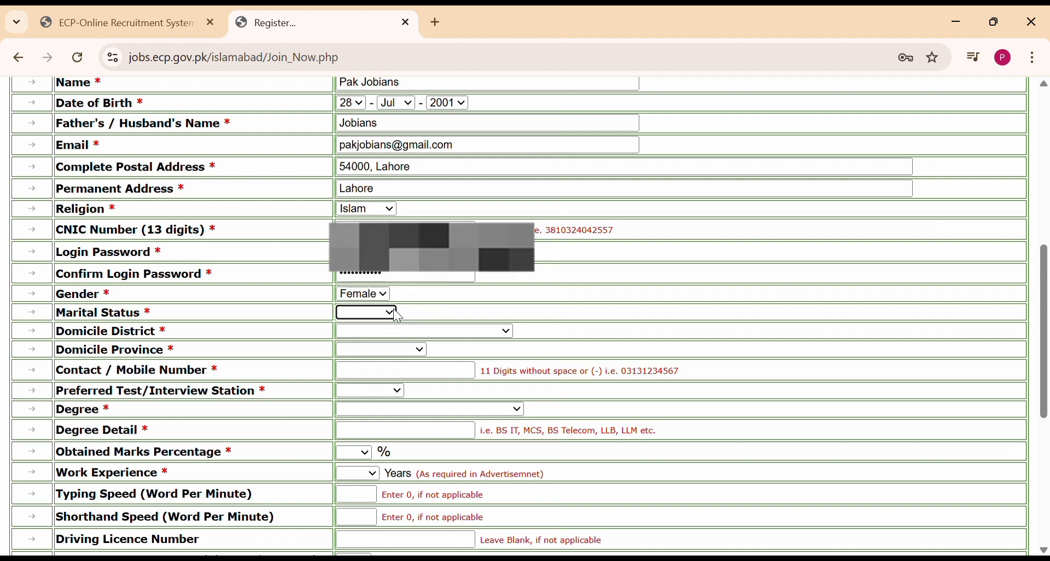
{"action": "left_click", "coordinate": [368, 314]}
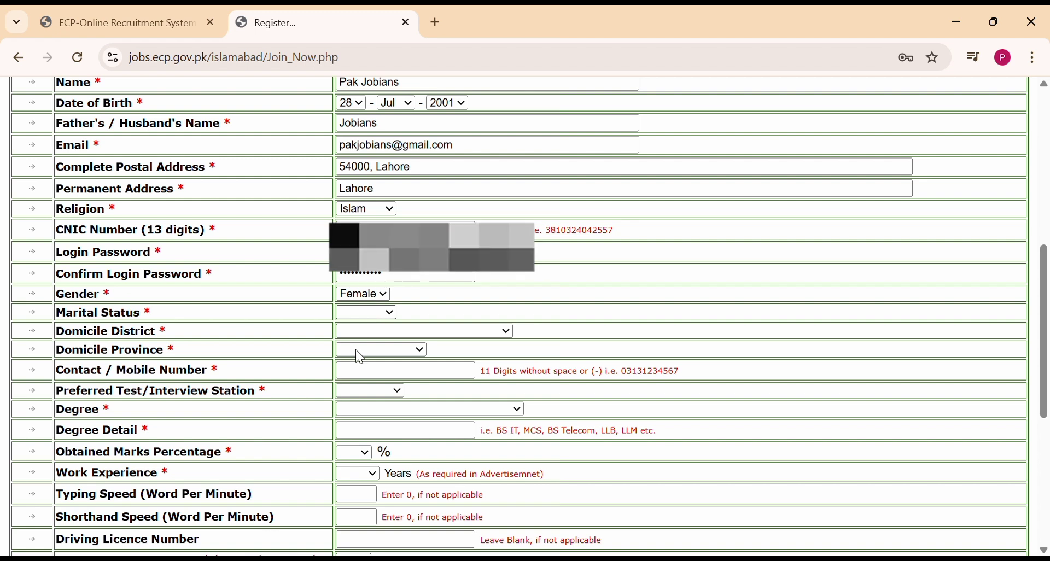
{"action": "left_click", "coordinate": [356, 350]}
Set the domicile district to Lahore and the domicile province to Punjab.
{"action": "left_click", "coordinate": [363, 333]}
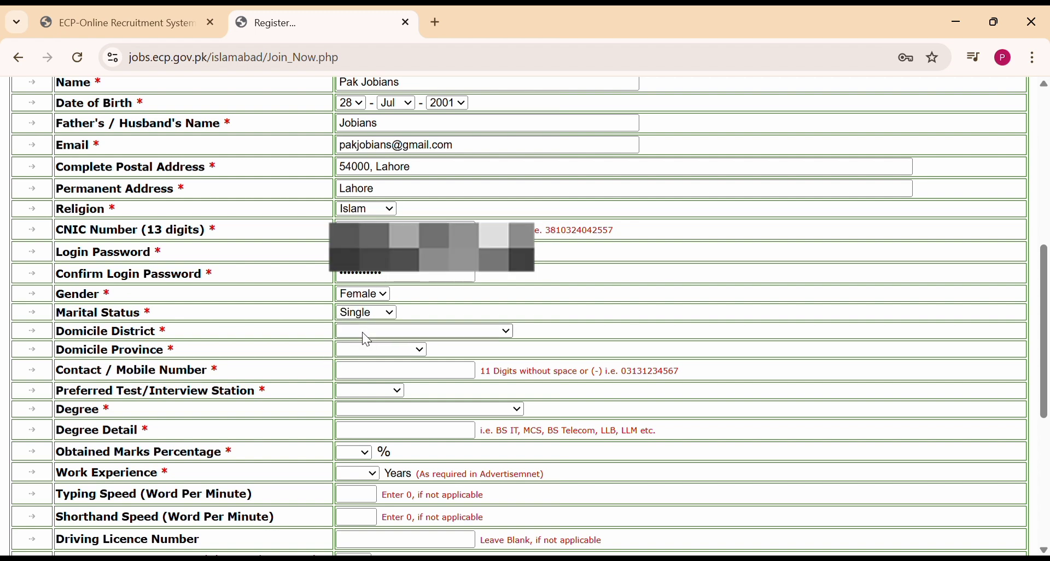
{"action": "key", "text": "l"}
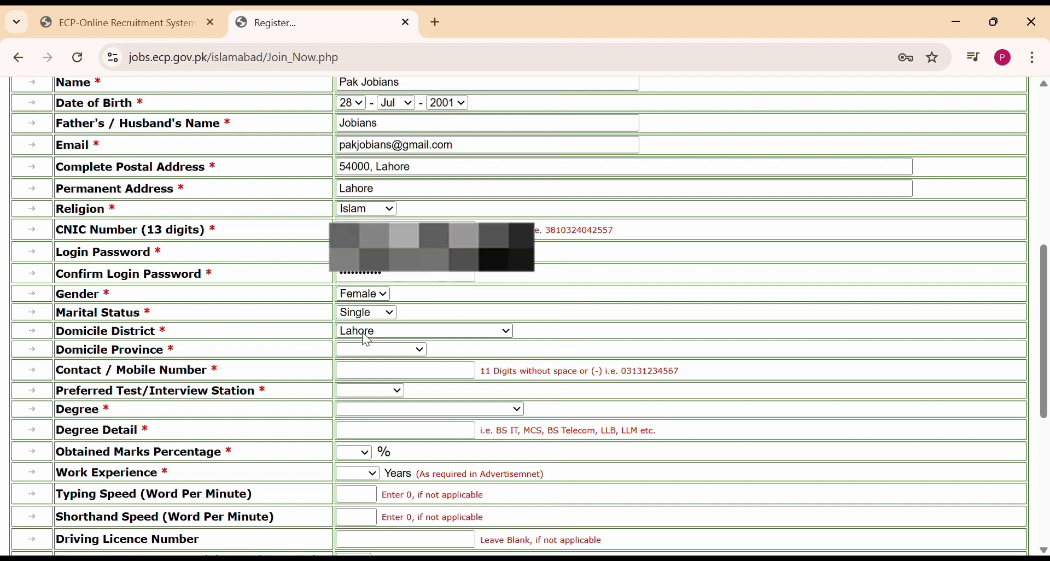
{"action": "key", "text": "Return"}
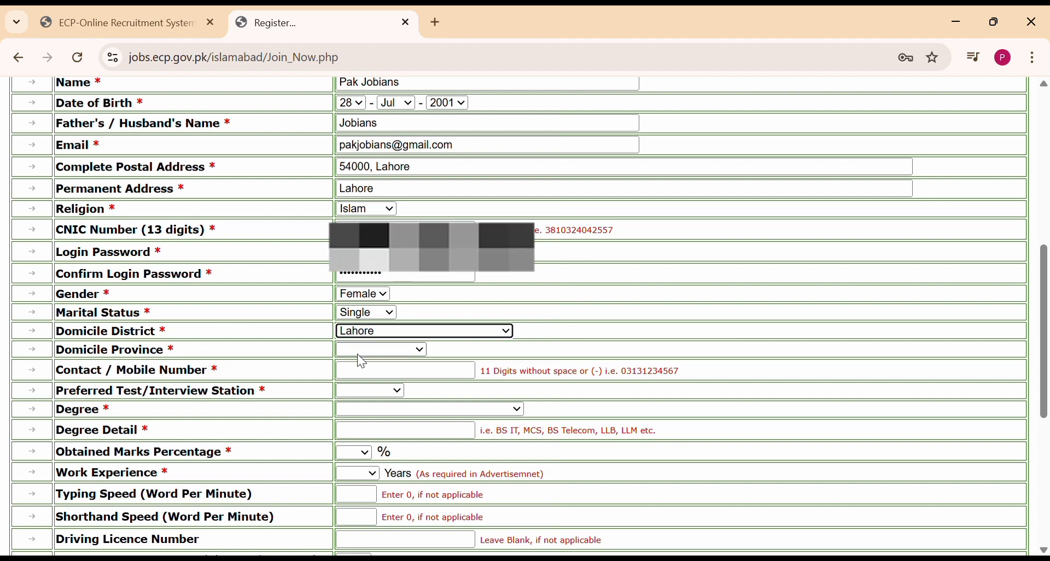
{"action": "left_click", "coordinate": [358, 352]}
{"action": "key", "text": "p"}
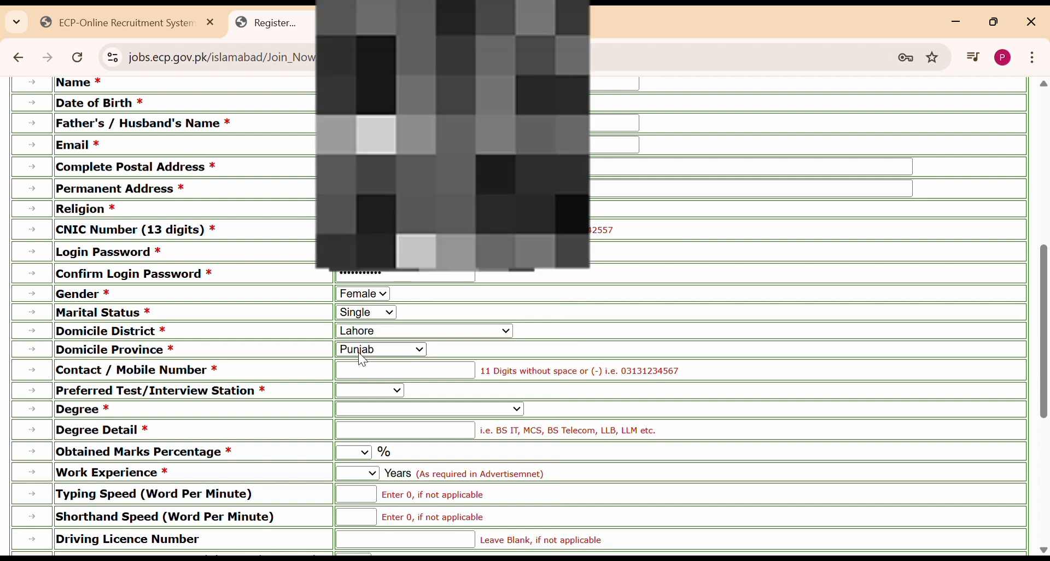
{"action": "key", "text": "Return"}
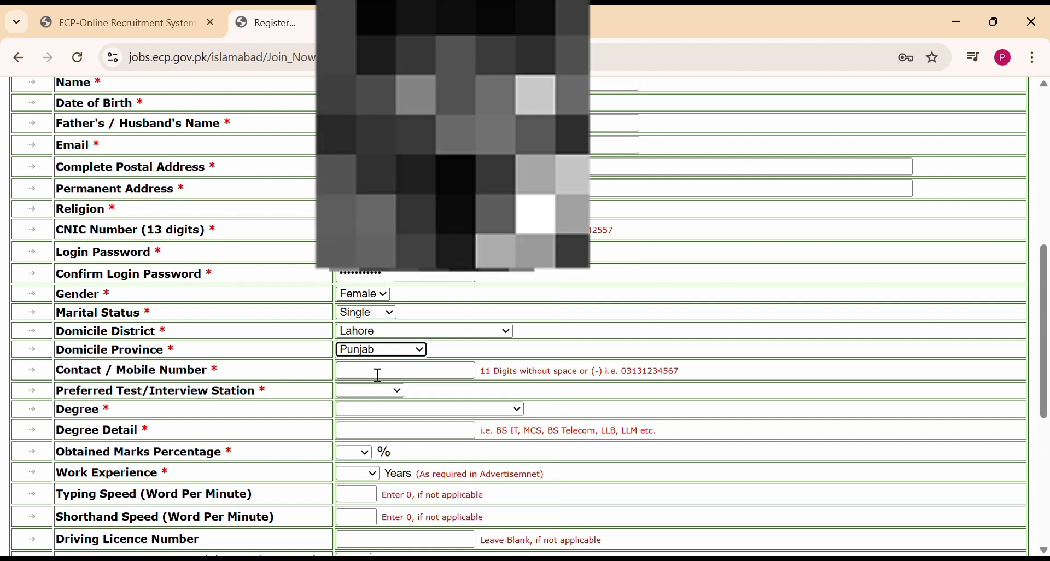
{"action": "left_click", "coordinate": [375, 371]}
Enter the mobile number, choose Lahore as test station and Graduate / BS / Masters (16 Years) degree.
{"action": "scroll", "coordinate": [375, 368], "scroll_direction": "down", "scroll_amount": 2}
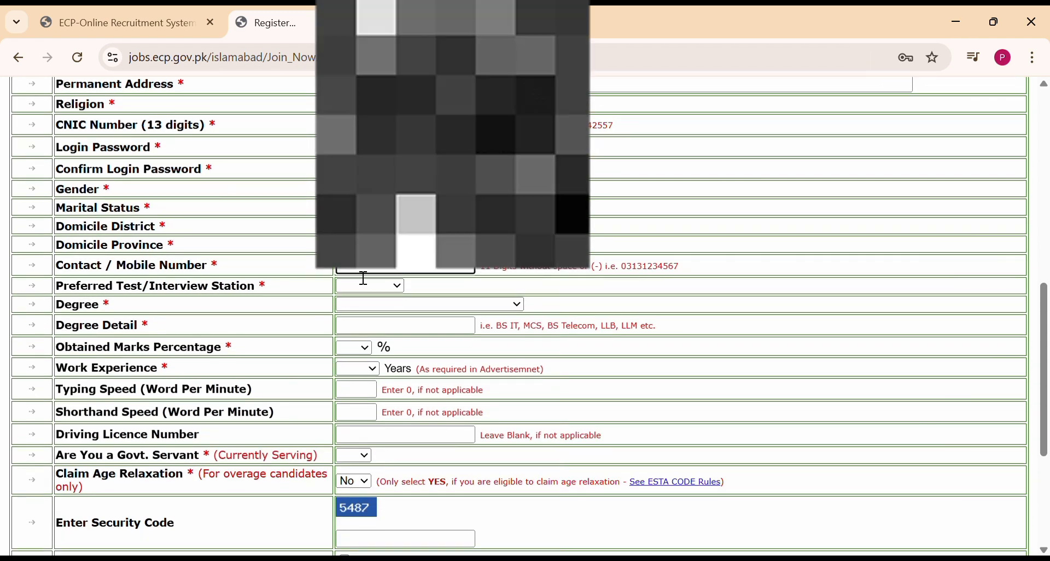
{"action": "left_click", "coordinate": [381, 294]}
{"action": "left_click", "coordinate": [377, 286]}
{"action": "left_click", "coordinate": [379, 344]}
{"action": "left_click", "coordinate": [515, 307]}
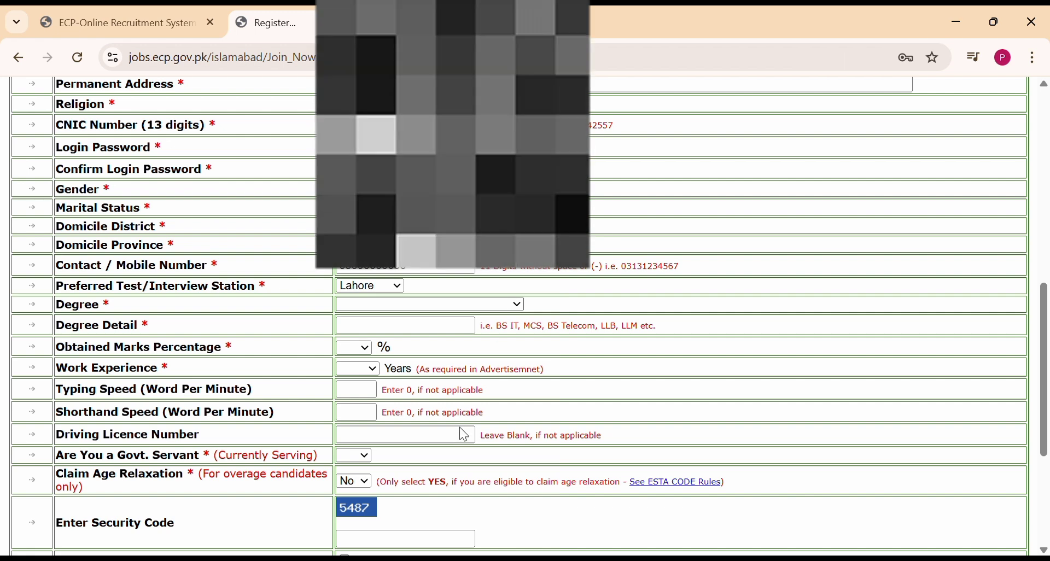
{"action": "left_click", "coordinate": [445, 399]}
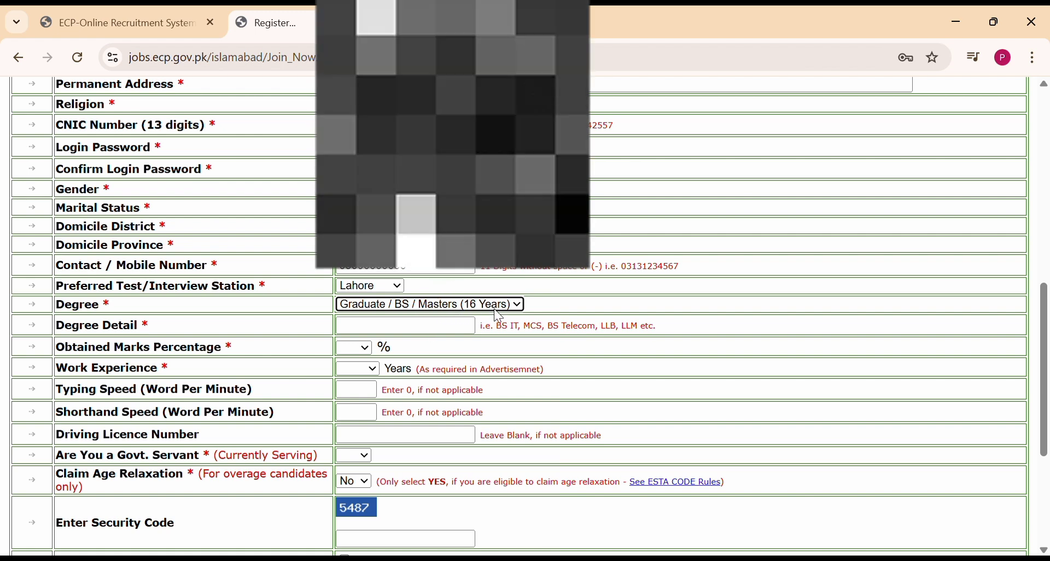
{"action": "left_click", "coordinate": [494, 307]}
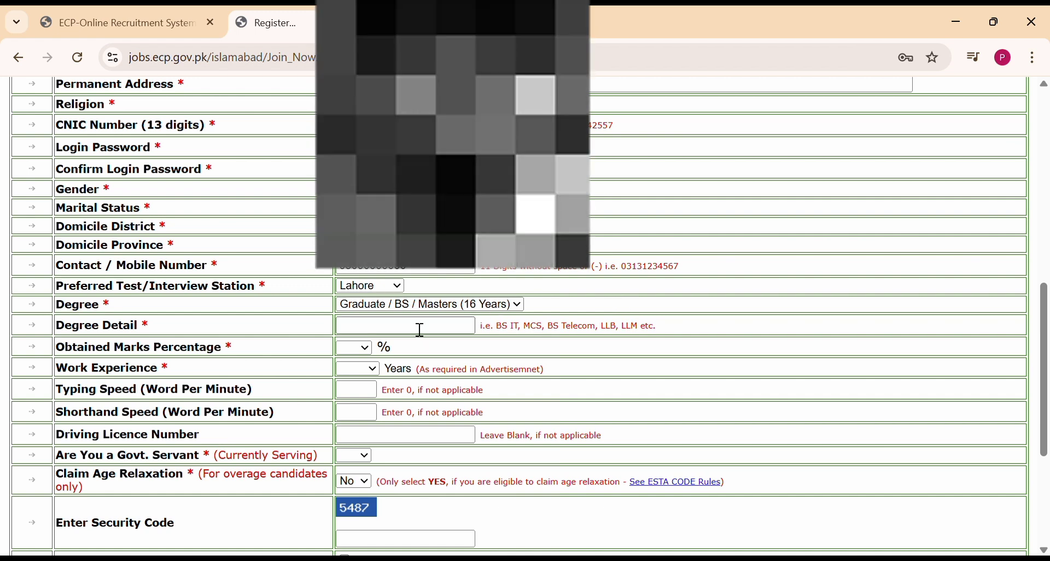
Type 'MA Physical Education' into the Degree Detail field.
{"action": "left_click", "coordinate": [420, 330]}
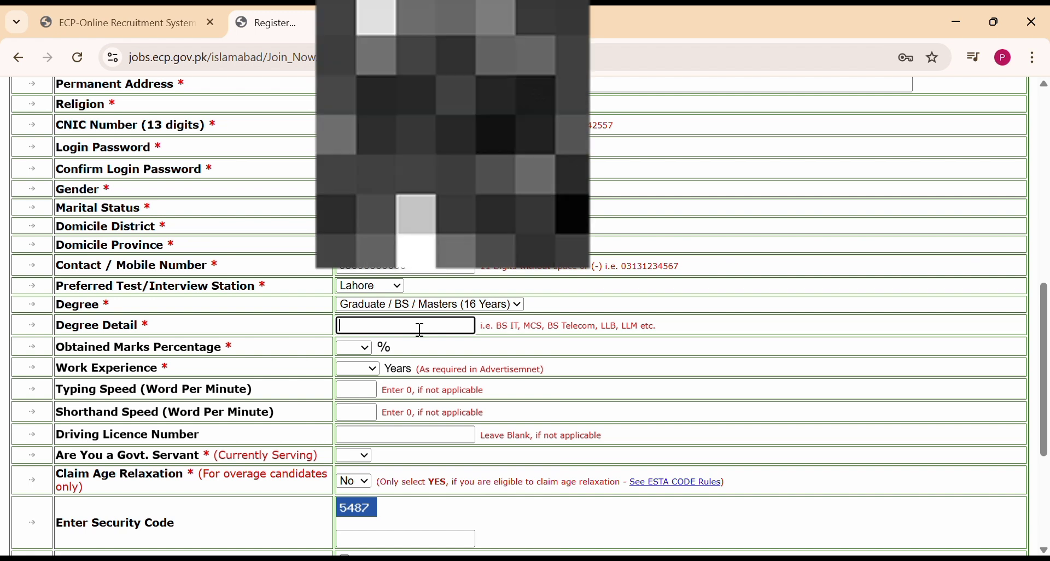
{"action": "type", "text": "M"}
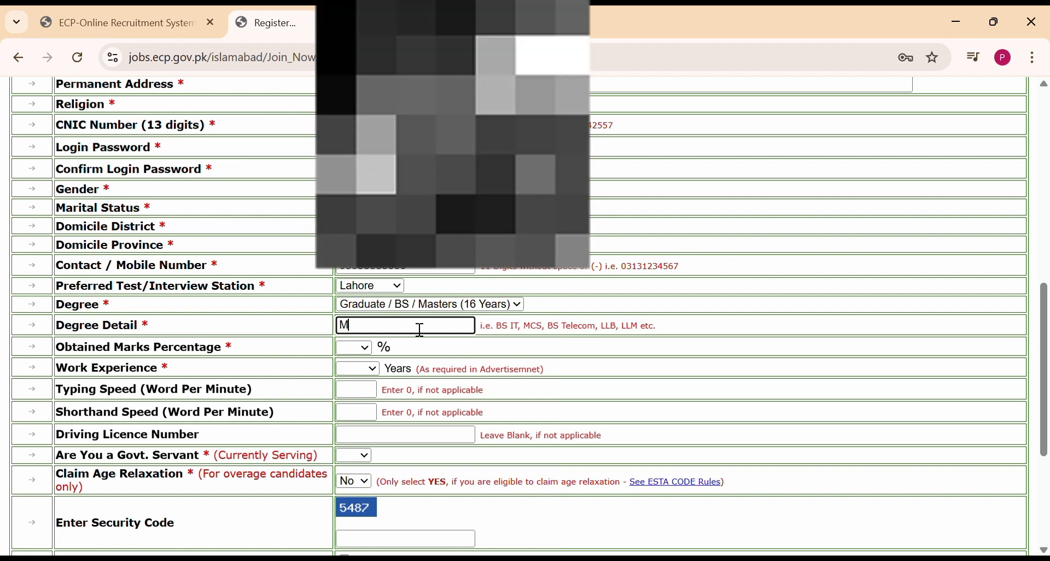
{"action": "type", "text": "A"}
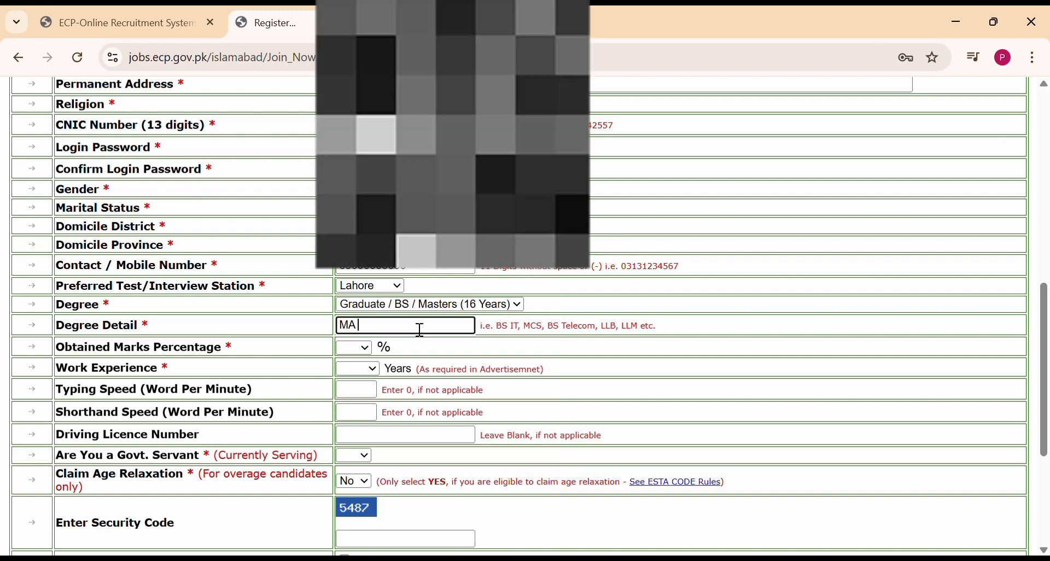
{"action": "type", "text": " Physical"}
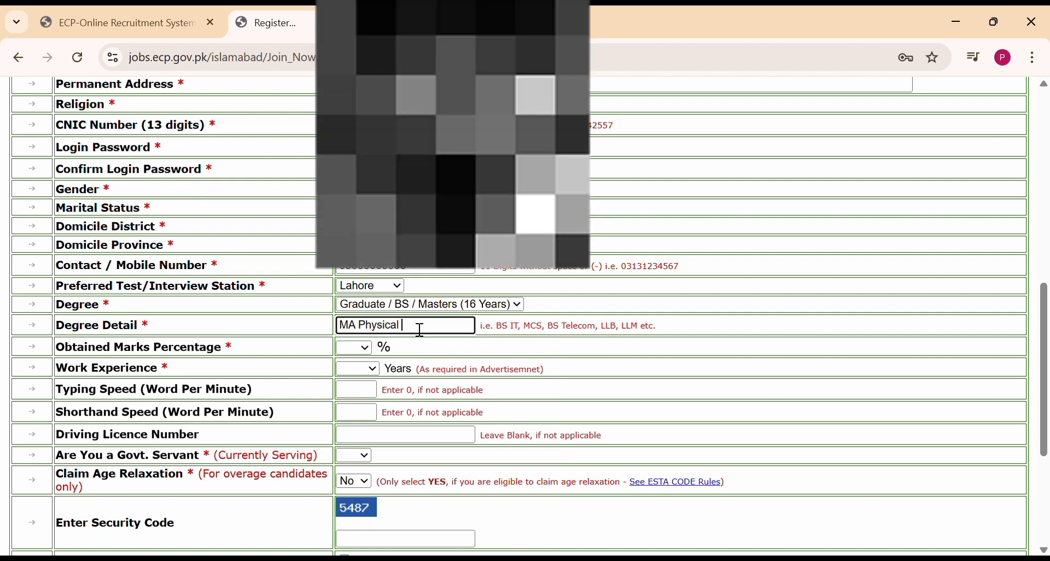
{"action": "type", "text": " Edu"}
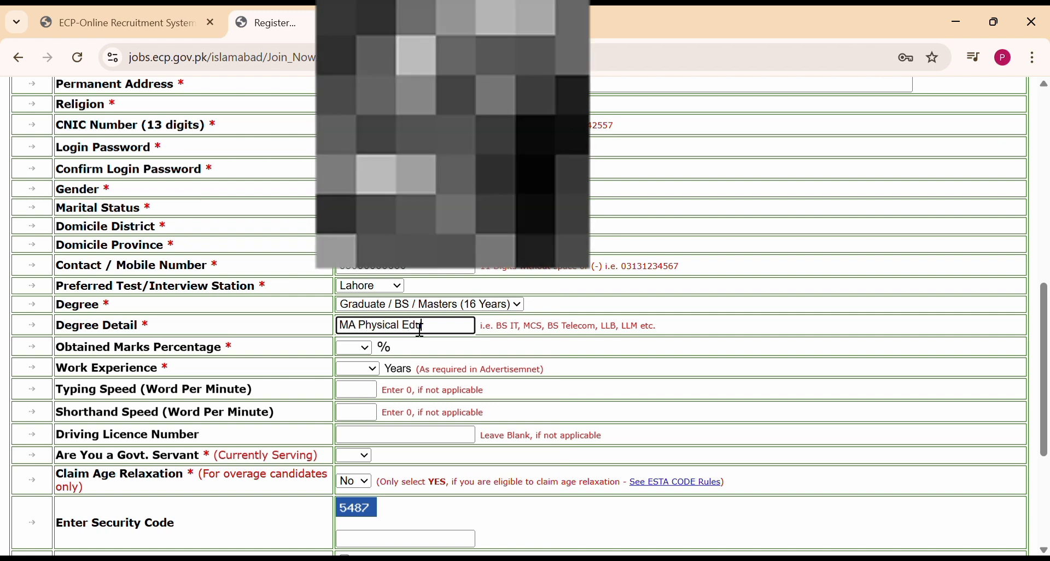
{"action": "type", "text": "cation"}
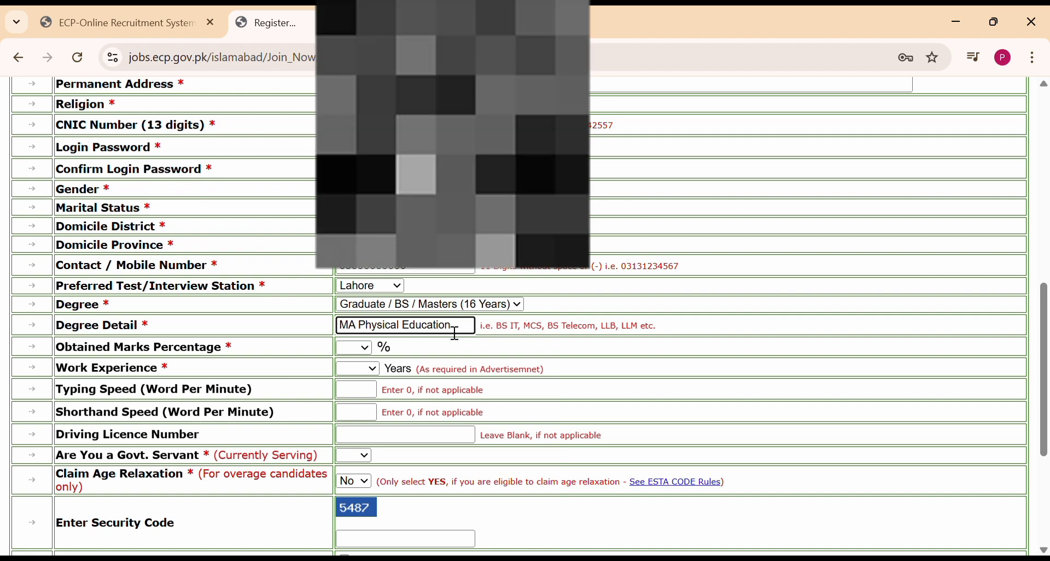
{"action": "left_click_drag", "start_coordinate": [471, 334], "coordinate": [317, 323]}
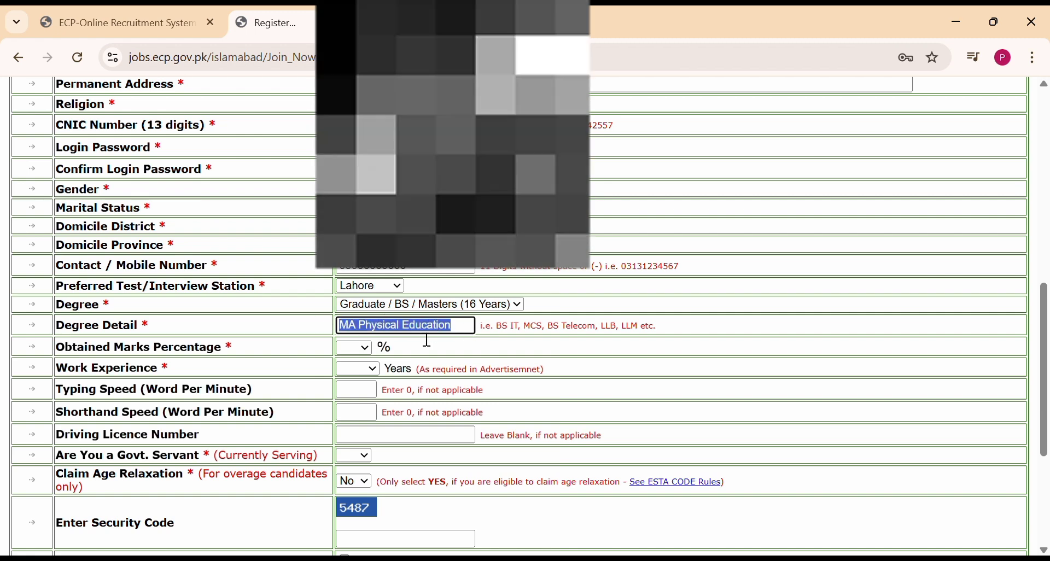
{"action": "left_click", "coordinate": [428, 341]}
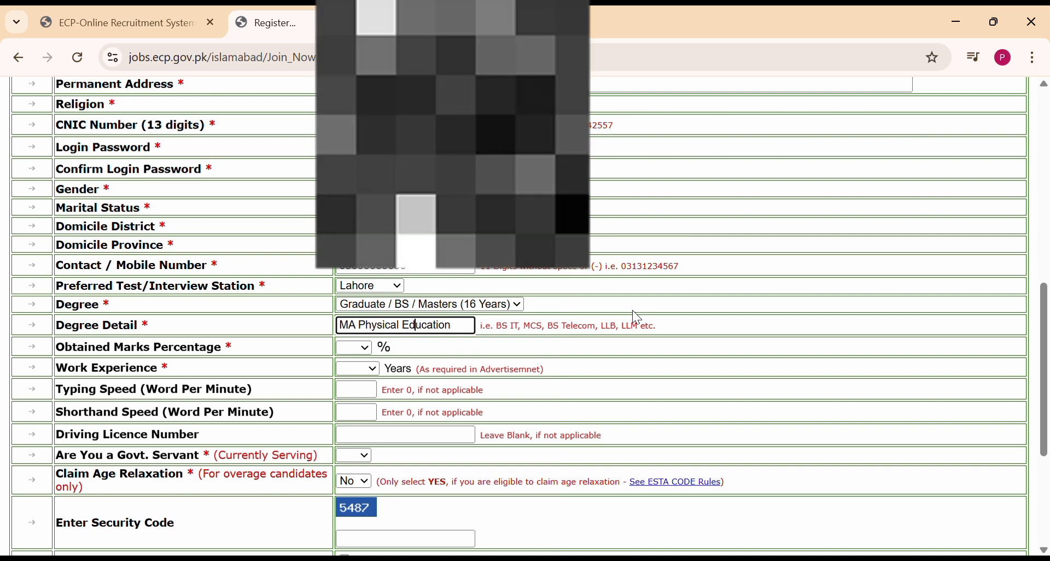
Select 82% obtained marks and 4 years' work experience, and enter typing speed 40.
{"action": "left_click", "coordinate": [362, 348]}
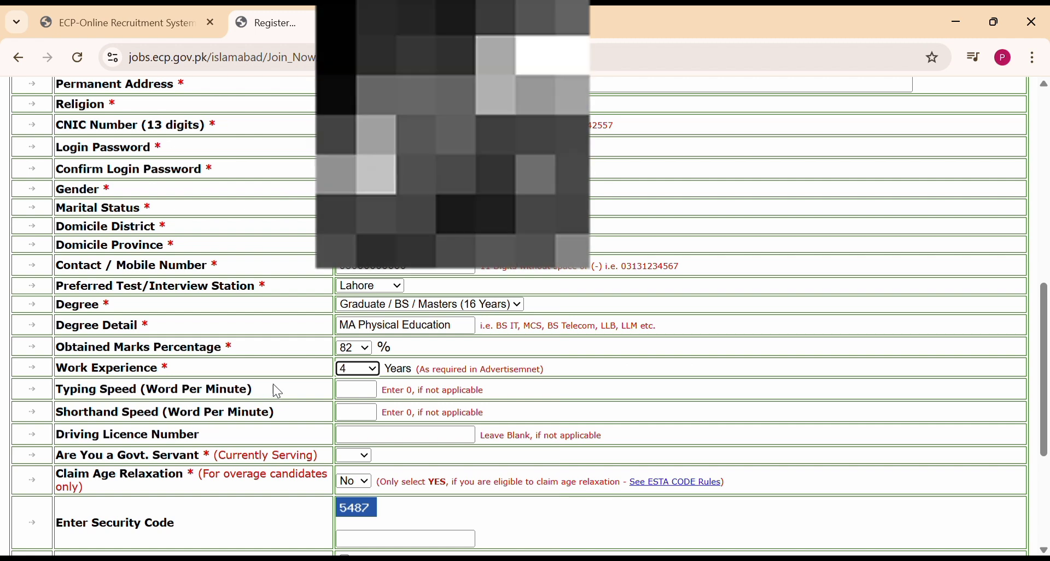
{"action": "left_click", "coordinate": [374, 395]}
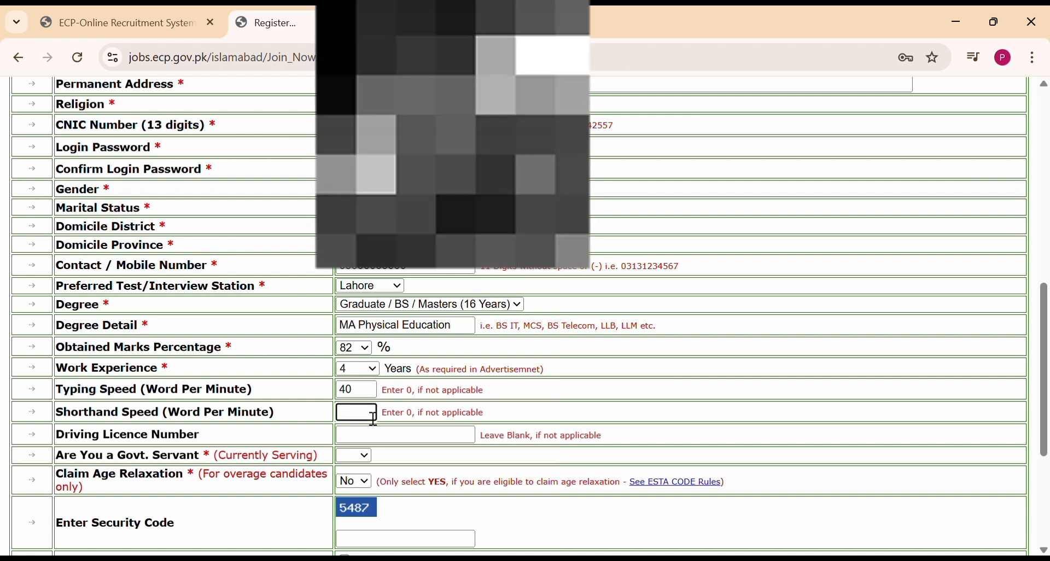
Set shorthand speed to 40, answer No for Govt. Servant and enter the security code.
{"action": "scroll", "coordinate": [373, 421], "scroll_direction": "down", "scroll_amount": 1}
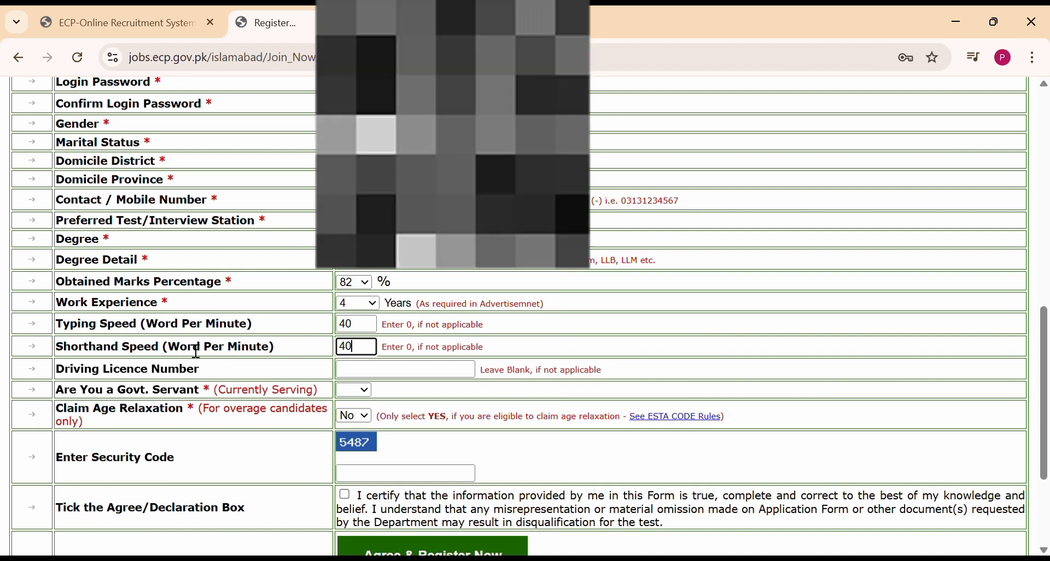
{"action": "left_click", "coordinate": [375, 375]}
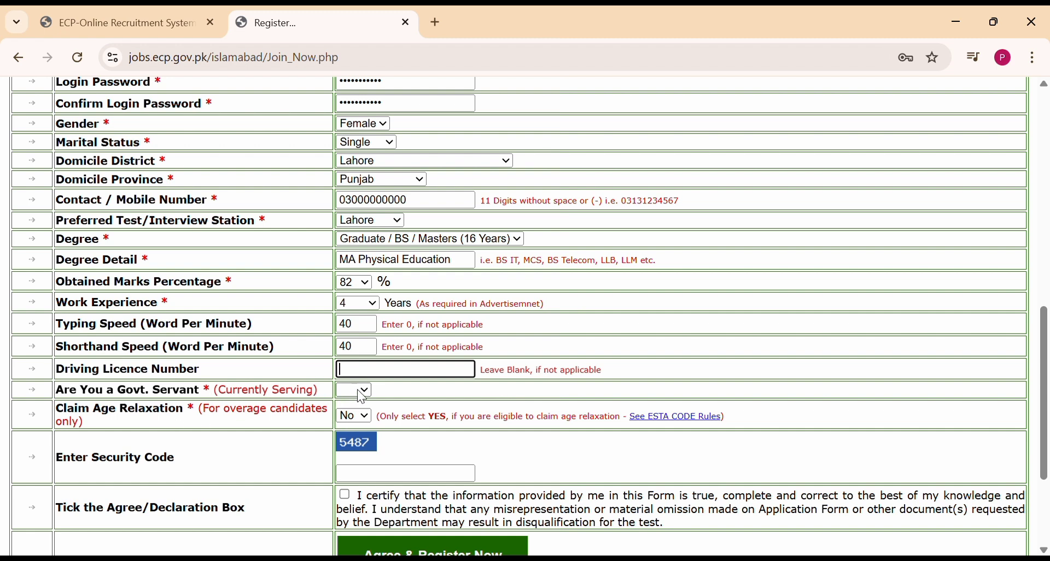
{"action": "left_click", "coordinate": [353, 432]}
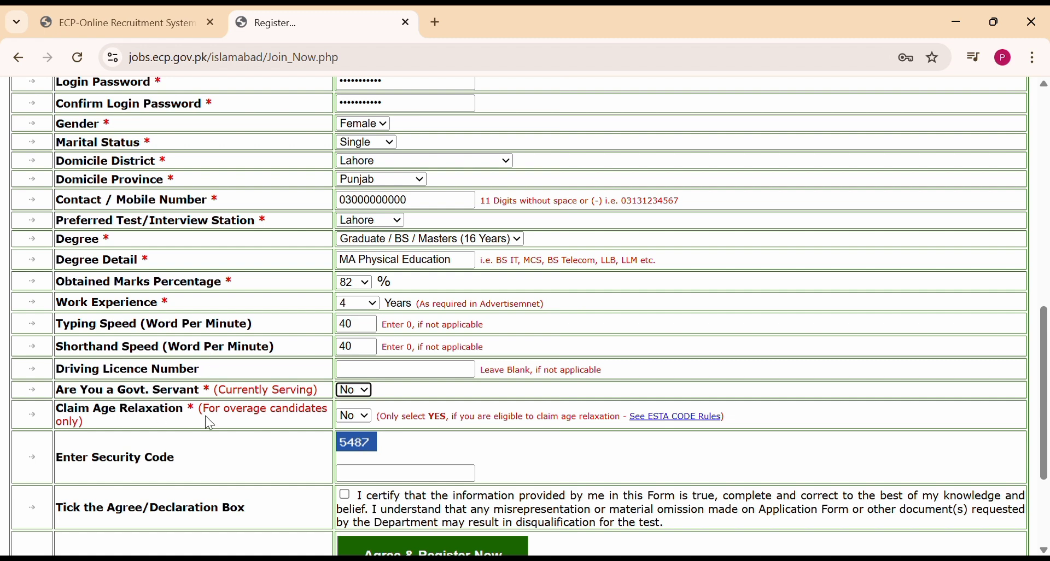
{"action": "scroll", "coordinate": [233, 432], "scroll_direction": "down", "scroll_amount": 1}
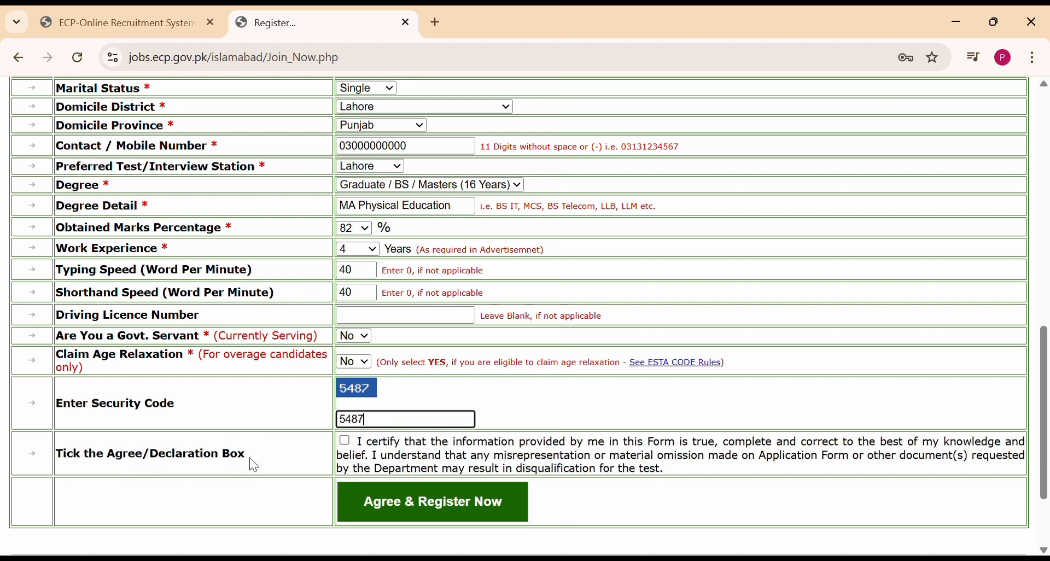
{"action": "left_click", "coordinate": [459, 522]}
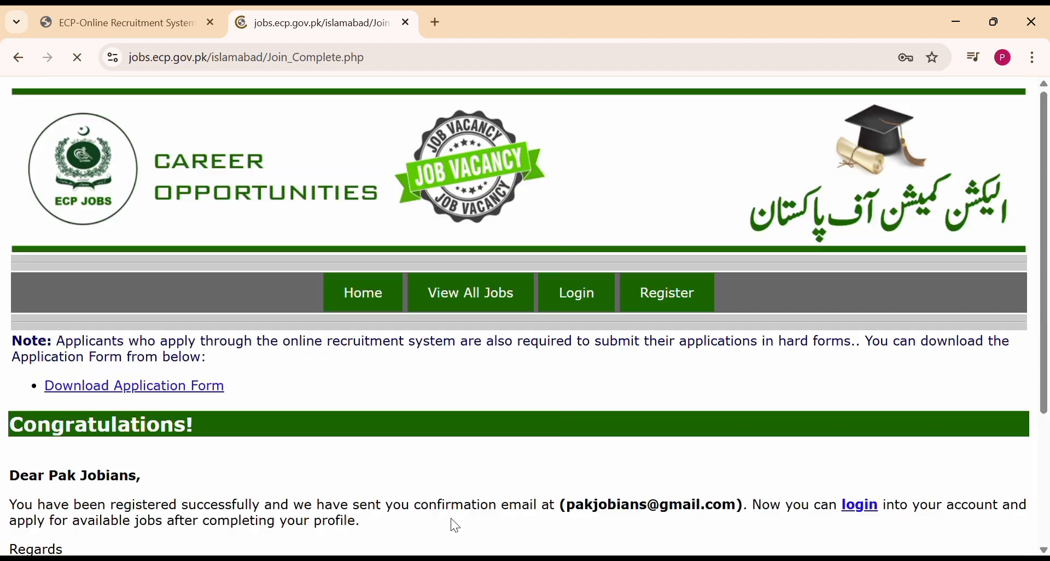
{"action": "scroll", "coordinate": [450, 519], "scroll_direction": "down", "scroll_amount": 3}
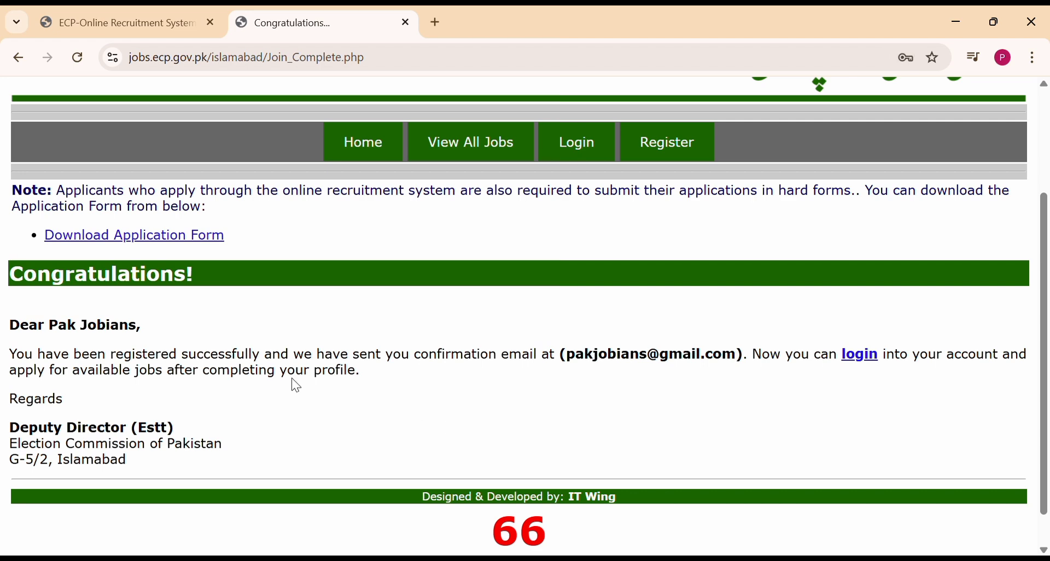
{"action": "left_click_drag", "start_coordinate": [22, 335], "coordinate": [219, 466]}
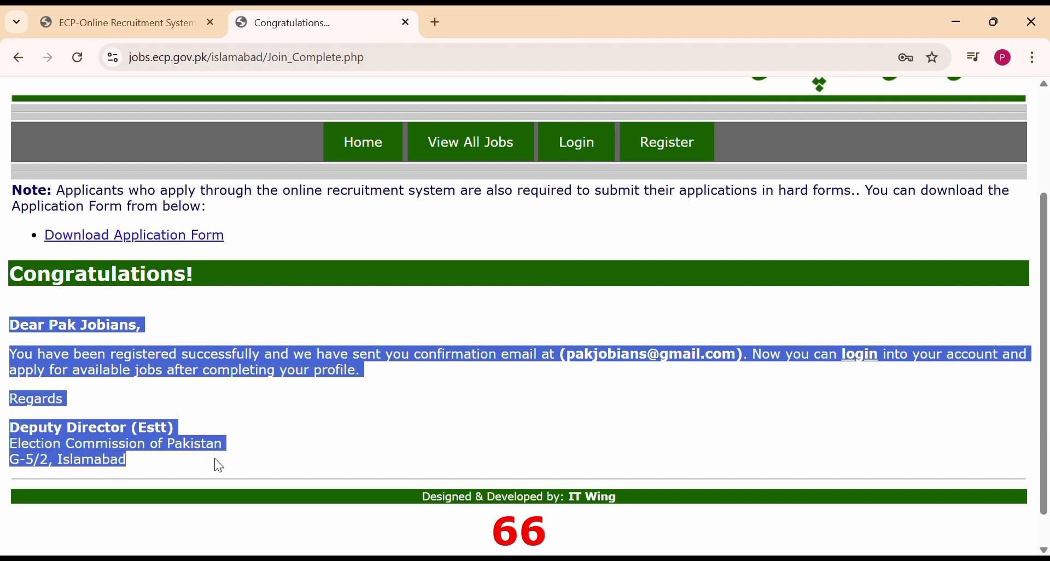
{"action": "left_click", "coordinate": [307, 450]}
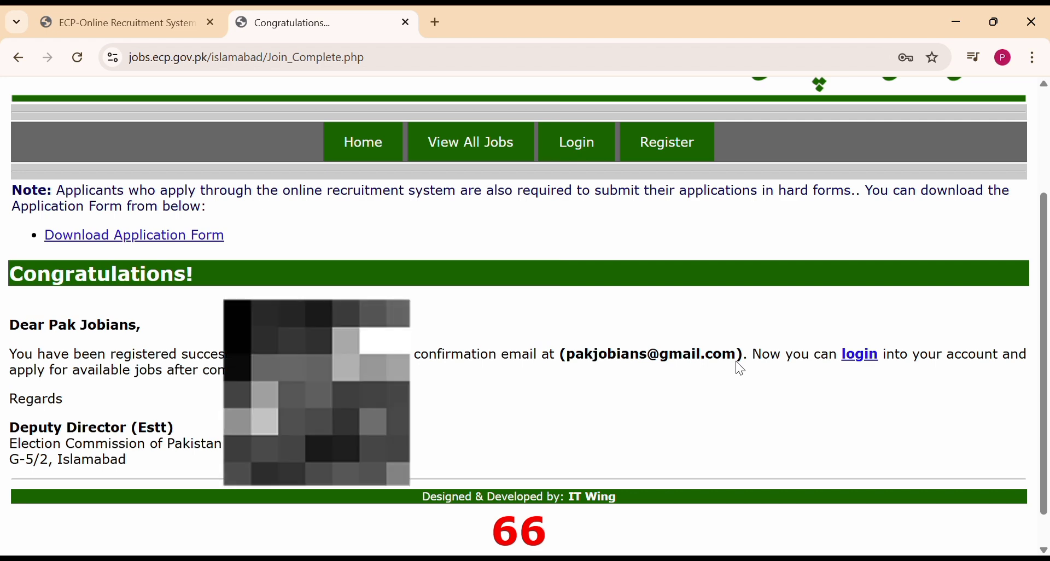
Log in to the applicant account by entering the security code on the sign-in form.
{"action": "left_click", "coordinate": [598, 161]}
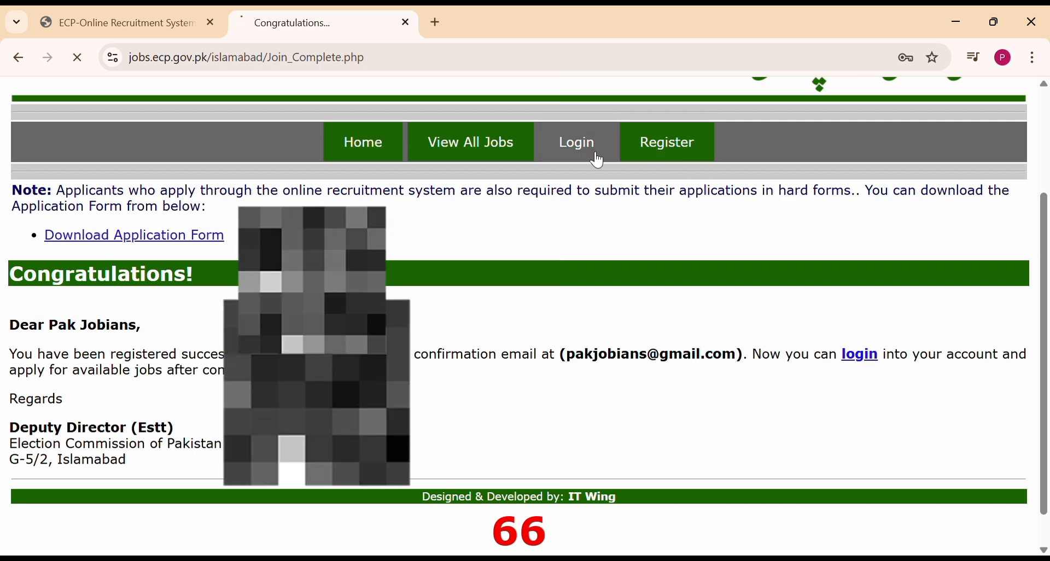
{"action": "scroll", "coordinate": [416, 457], "scroll_direction": "down", "scroll_amount": 2}
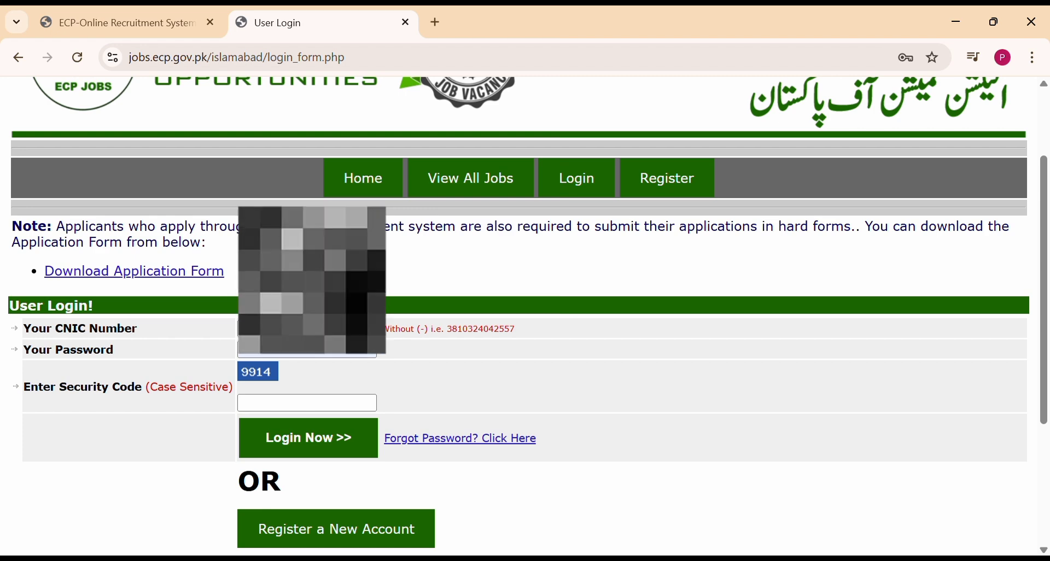
{"action": "left_click", "coordinate": [299, 410]}
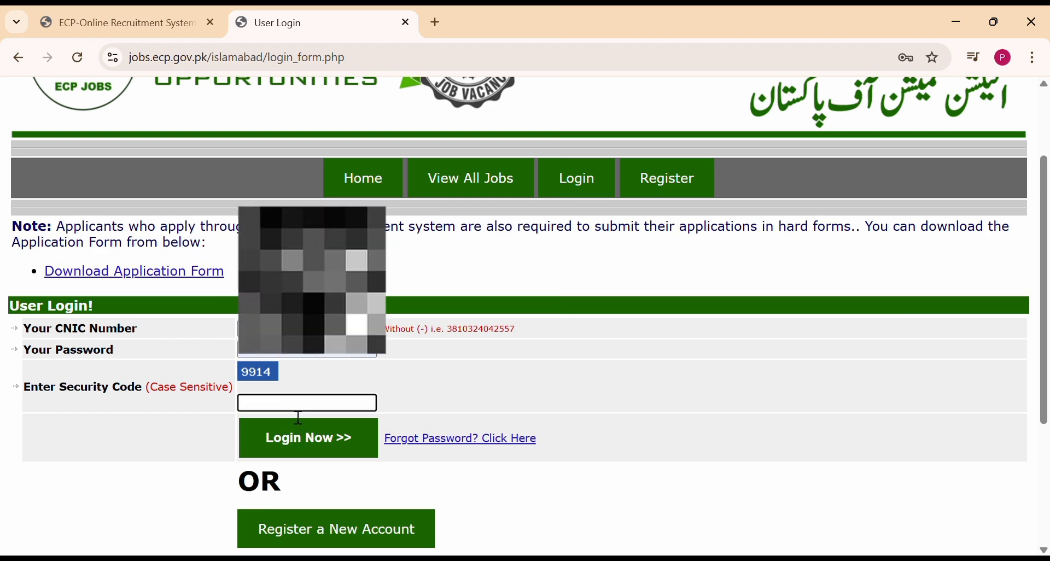
{"action": "type", "text": "9914"}
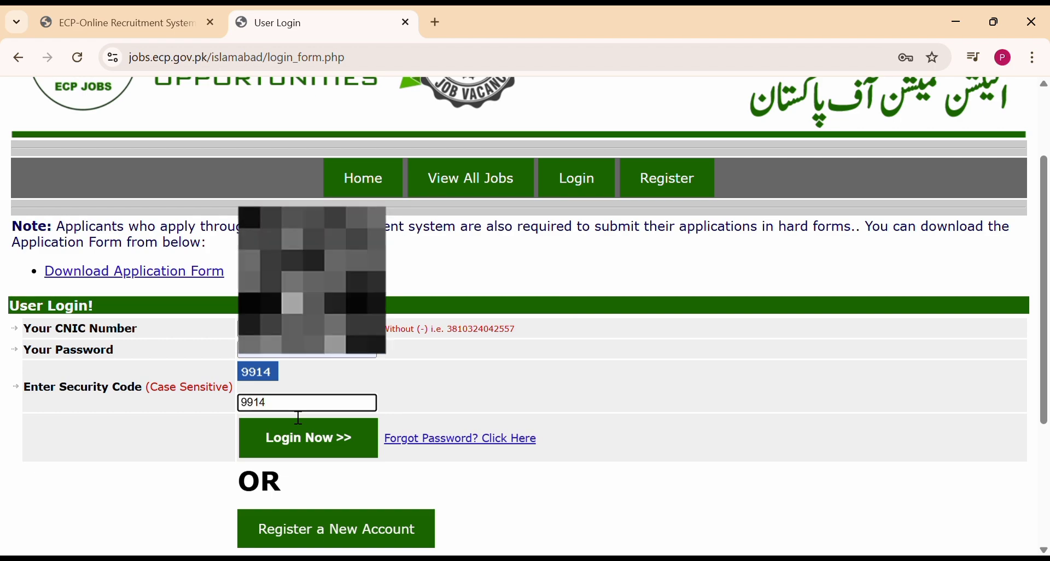
{"action": "left_click", "coordinate": [305, 442]}
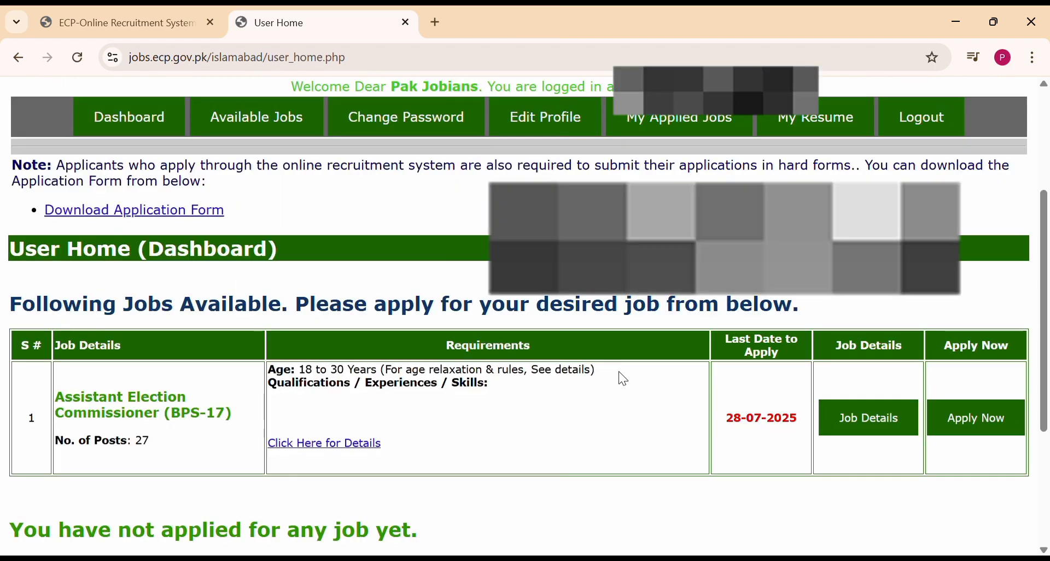
{"action": "scroll", "coordinate": [619, 372], "scroll_direction": "down", "scroll_amount": 4}
{"action": "scroll", "coordinate": [620, 373], "scroll_direction": "up", "scroll_amount": 6}
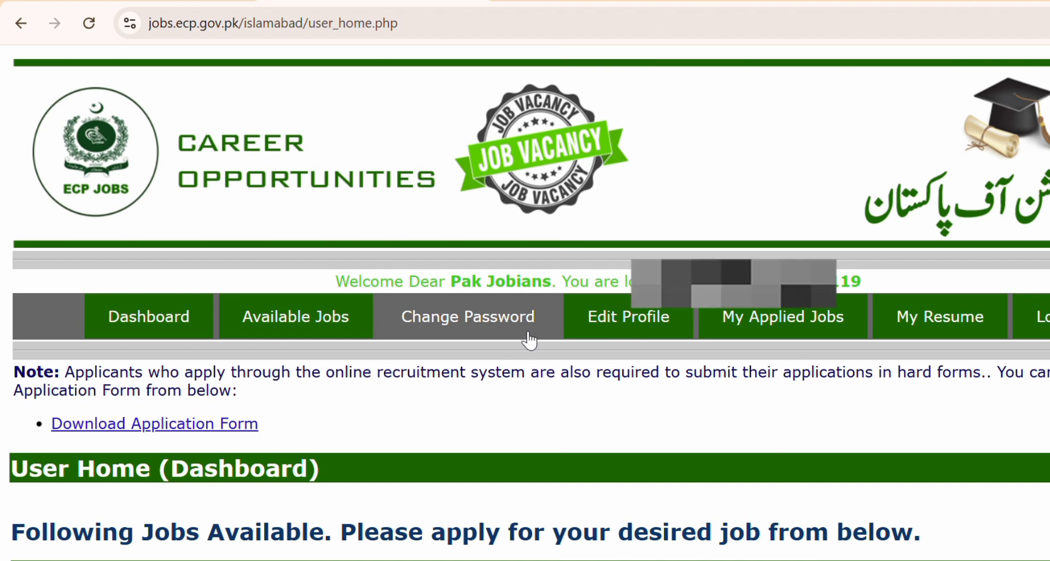
Update the personal details and review the saved profile, with empty education and work sections.
{"action": "left_click", "coordinate": [658, 327]}
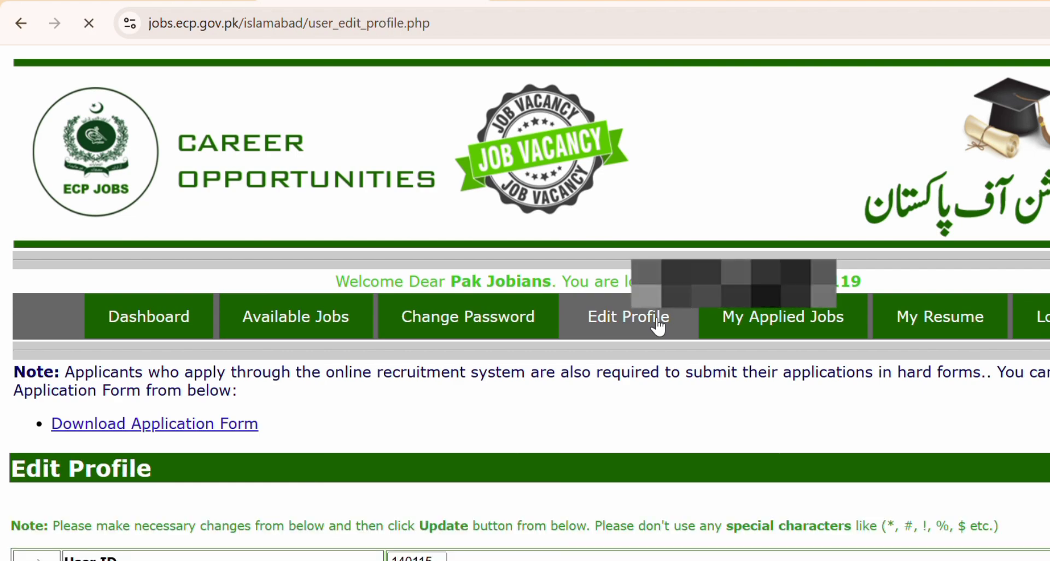
{"action": "scroll", "coordinate": [535, 439], "scroll_direction": "down", "scroll_amount": 8}
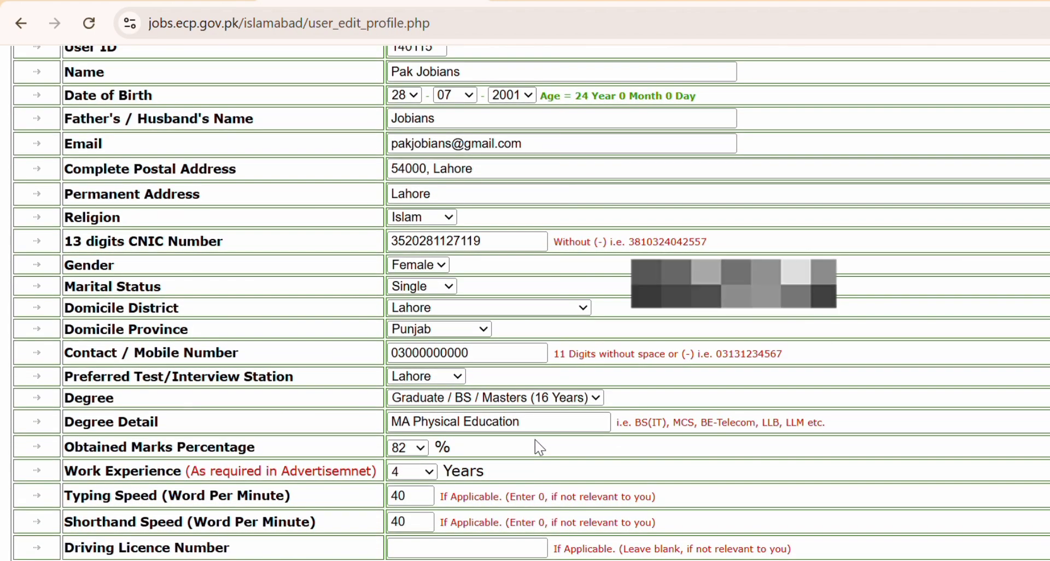
{"action": "scroll", "coordinate": [535, 440], "scroll_direction": "down", "scroll_amount": 7}
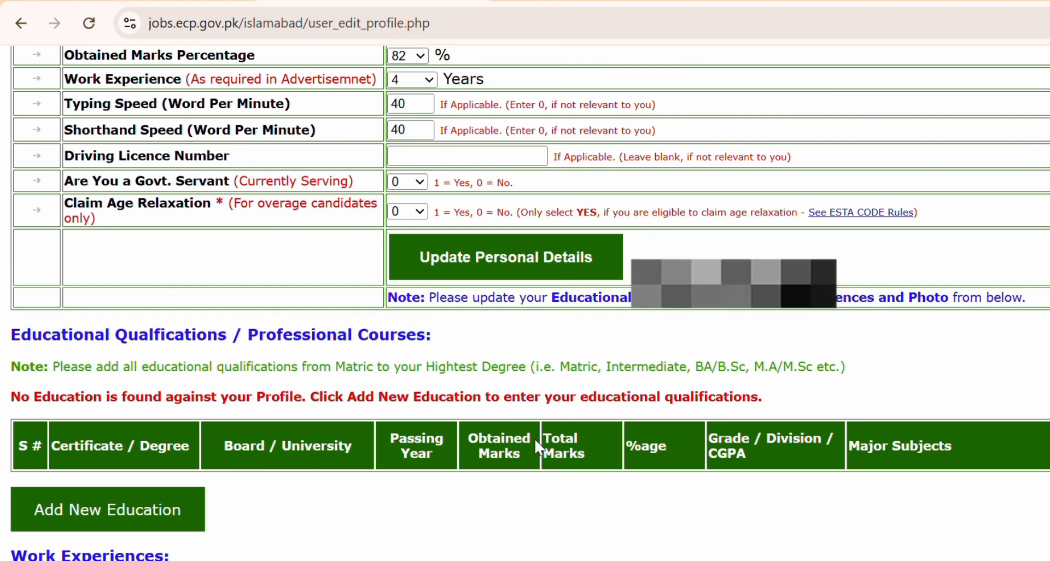
{"action": "scroll", "coordinate": [539, 447], "scroll_direction": "down", "scroll_amount": 2}
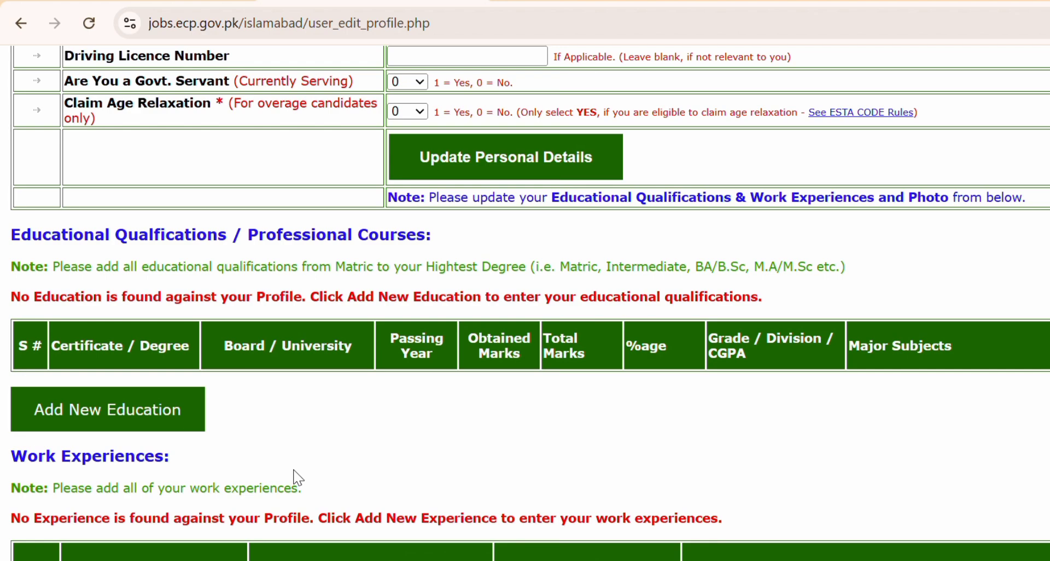
{"action": "scroll", "coordinate": [299, 478], "scroll_direction": "down", "scroll_amount": 4}
{"action": "scroll", "coordinate": [296, 477], "scroll_direction": "up", "scroll_amount": 7}
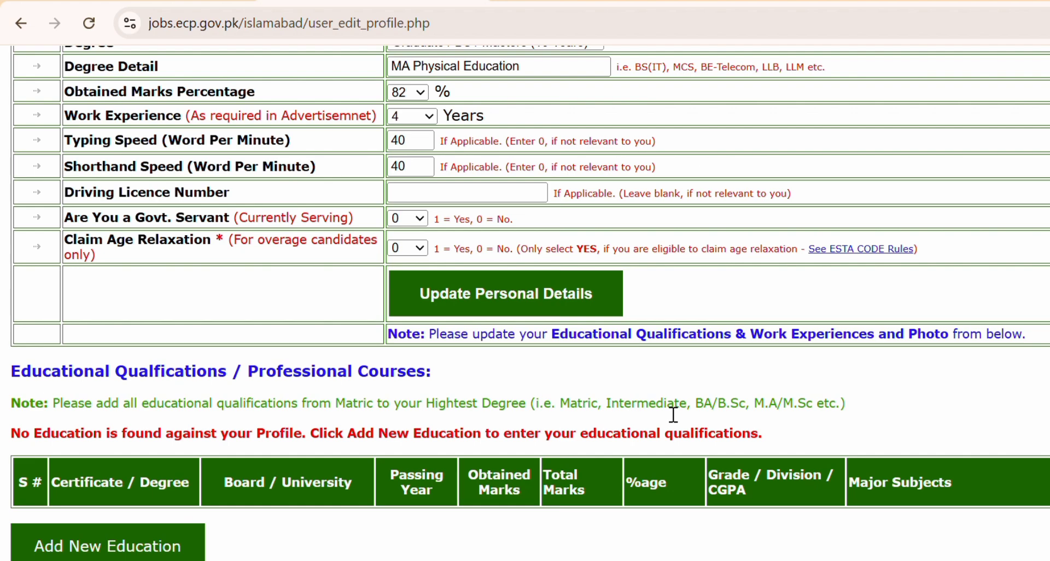
{"action": "scroll", "coordinate": [674, 414], "scroll_direction": "up", "scroll_amount": 8}
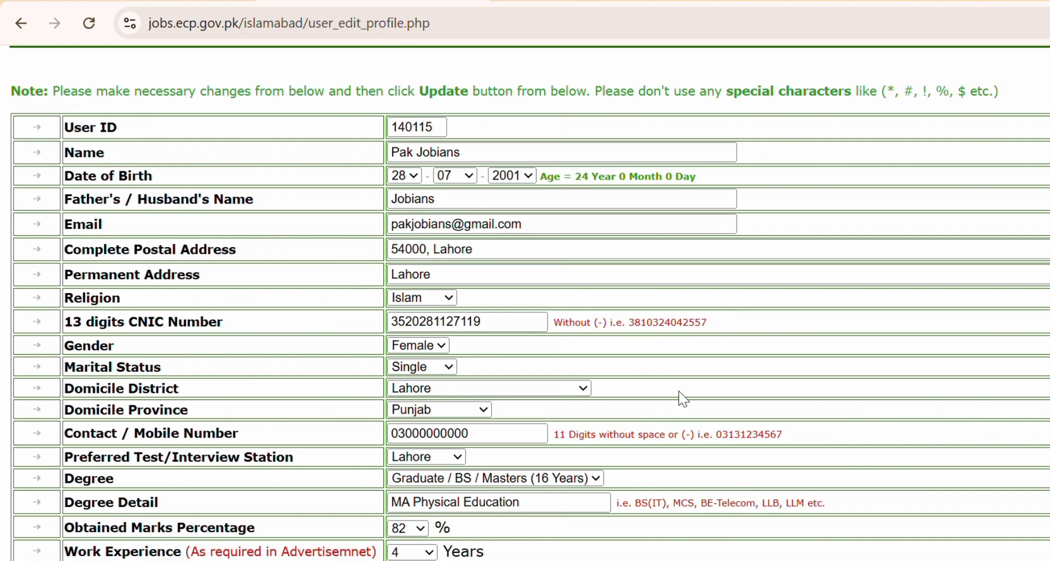
{"action": "scroll", "coordinate": [407, 418], "scroll_direction": "down", "scroll_amount": 5}
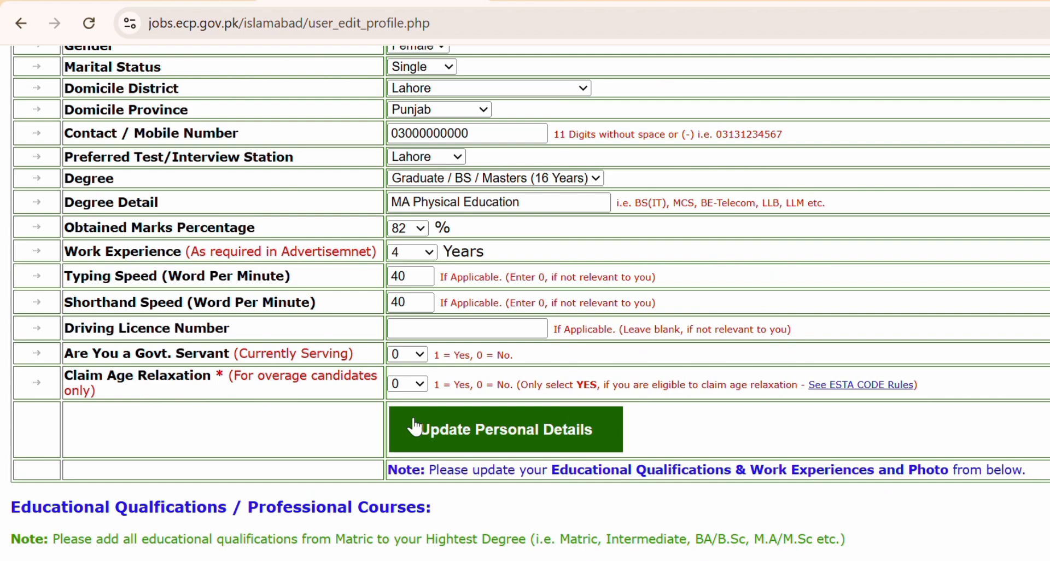
{"action": "left_click", "coordinate": [436, 444]}
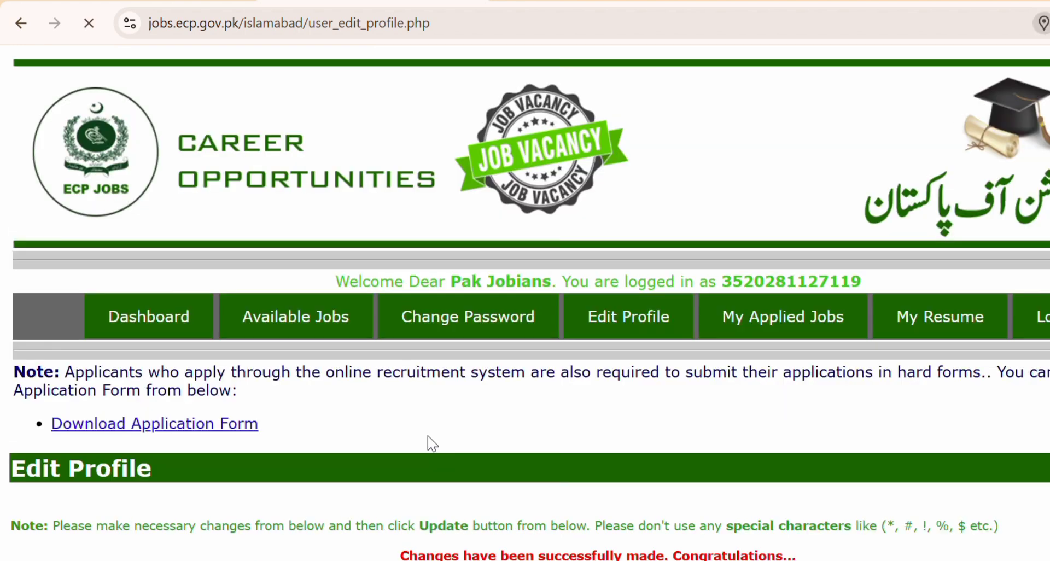
{"action": "scroll", "coordinate": [535, 380], "scroll_direction": "down", "scroll_amount": 5}
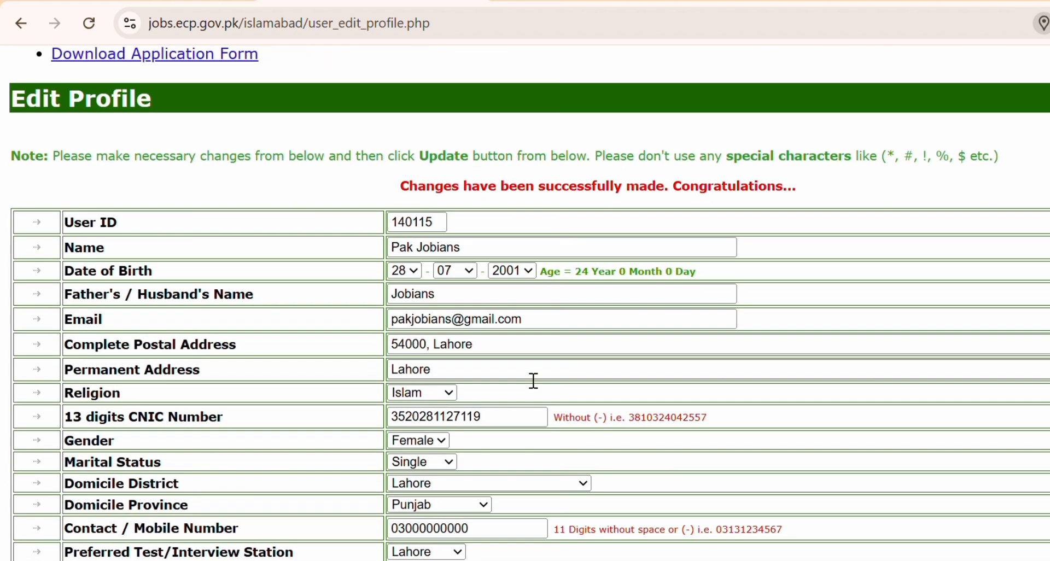
{"action": "scroll", "coordinate": [636, 352], "scroll_direction": "down", "scroll_amount": 7}
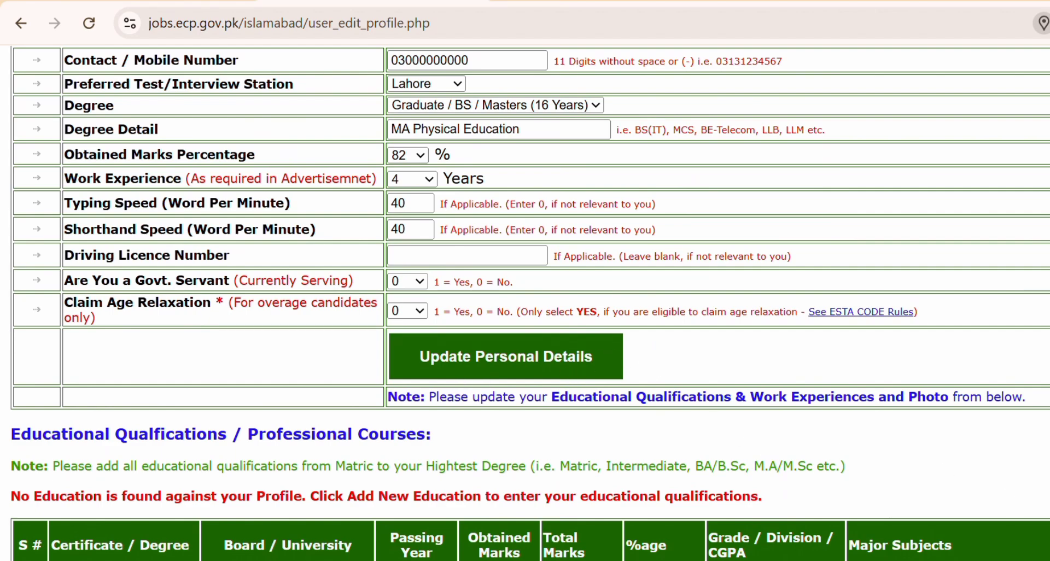
{"action": "scroll", "coordinate": [513, 430], "scroll_direction": "down", "scroll_amount": 4}
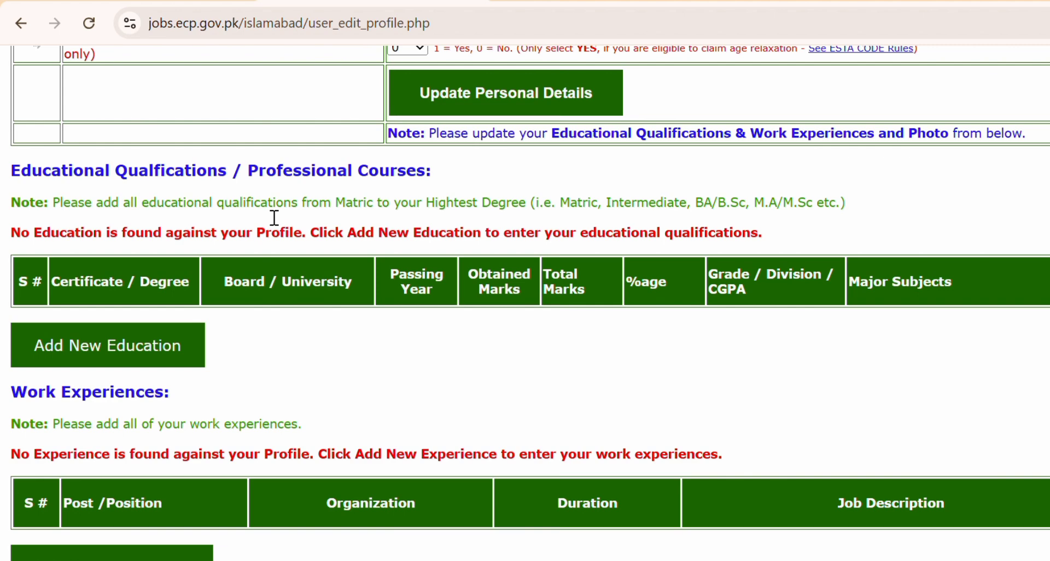
{"action": "left_click_drag", "start_coordinate": [96, 203], "coordinate": [160, 210]}
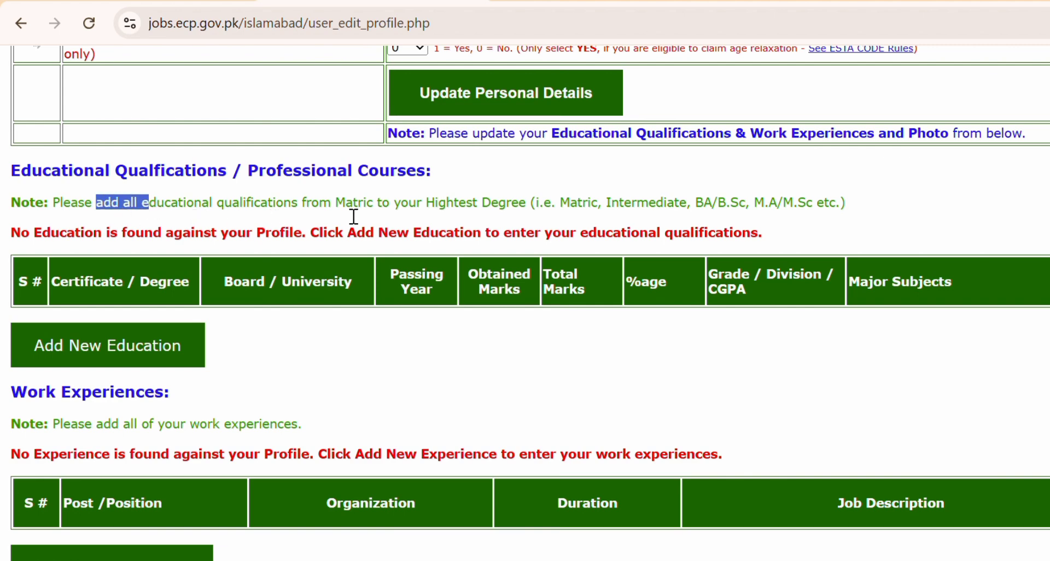
{"action": "left_click_drag", "start_coordinate": [522, 215], "coordinate": [343, 210]}
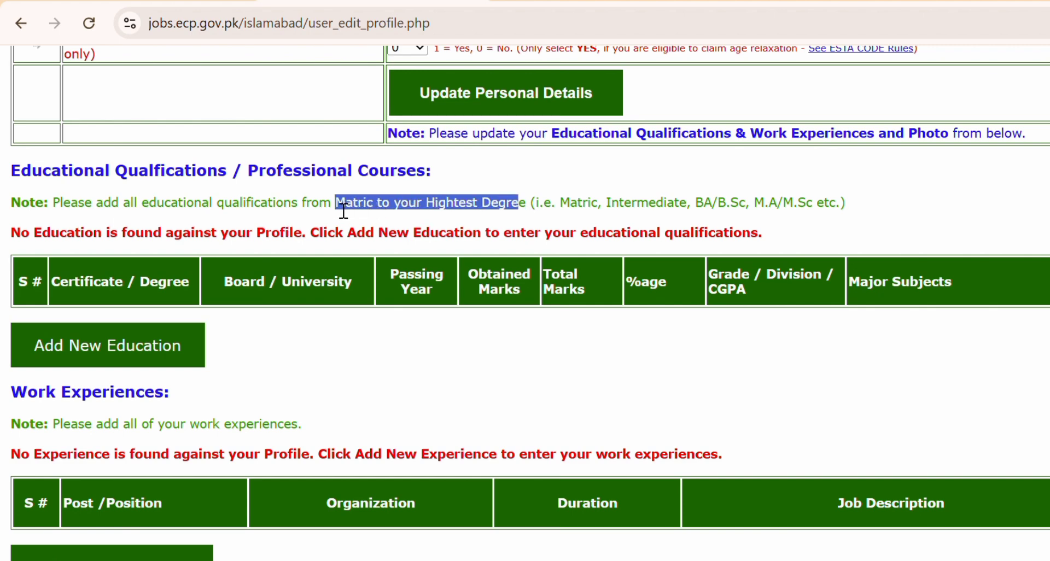
Start a new education entry titled SSC, replacing the typed 'Matric'.
{"action": "left_click", "coordinate": [75, 350]}
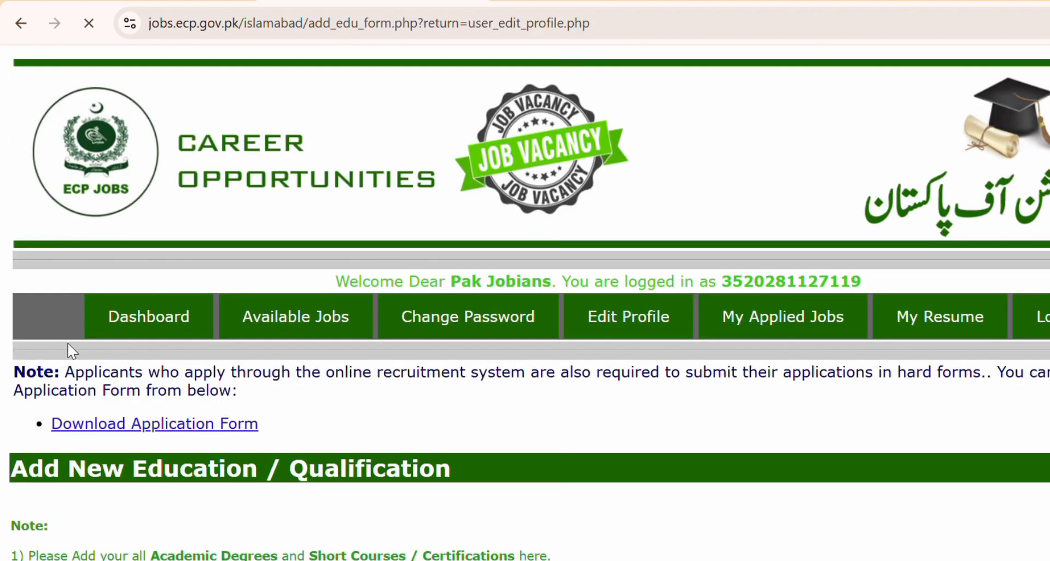
{"action": "scroll", "coordinate": [432, 467], "scroll_direction": "down", "scroll_amount": 8}
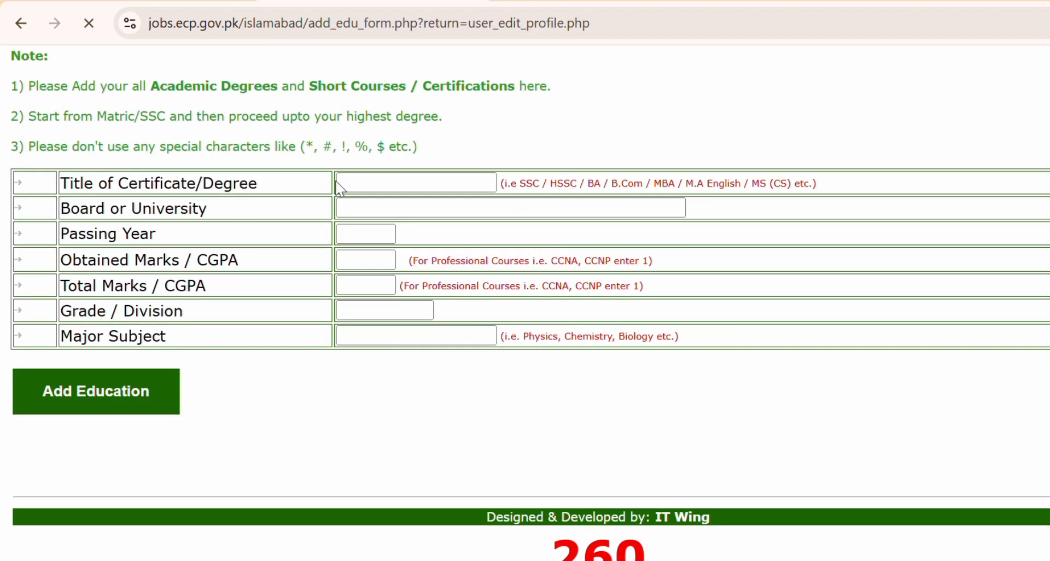
{"action": "type", "text": "Matric"}
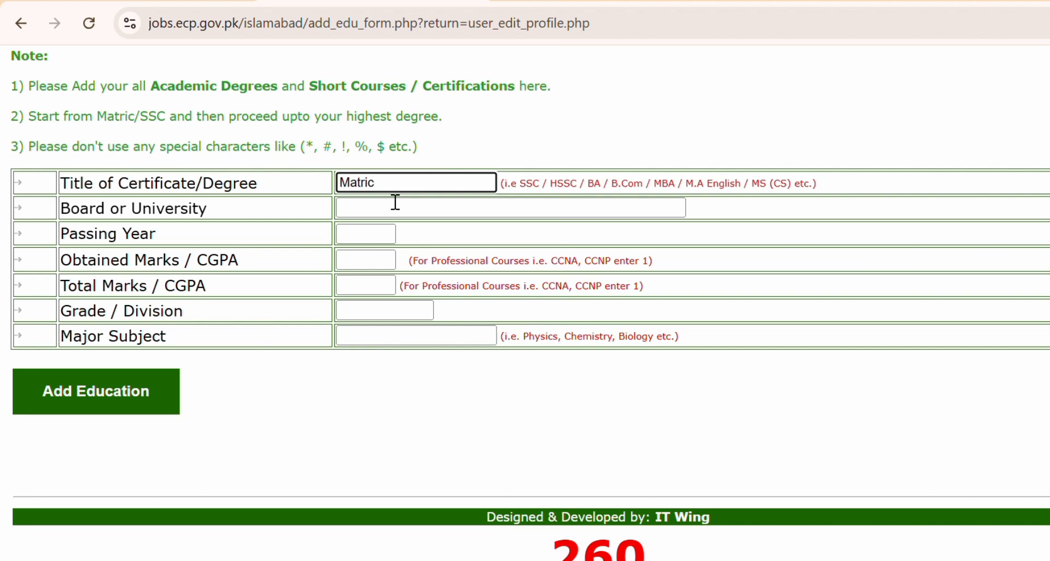
{"action": "left_click_drag", "start_coordinate": [376, 184], "coordinate": [336, 190]}
{"action": "key", "text": "BackSpace"}
{"action": "type", "text": "SSC"}
Enter Lahore as the board and 2017 as the passing year.
{"action": "left_click", "coordinate": [382, 216]}
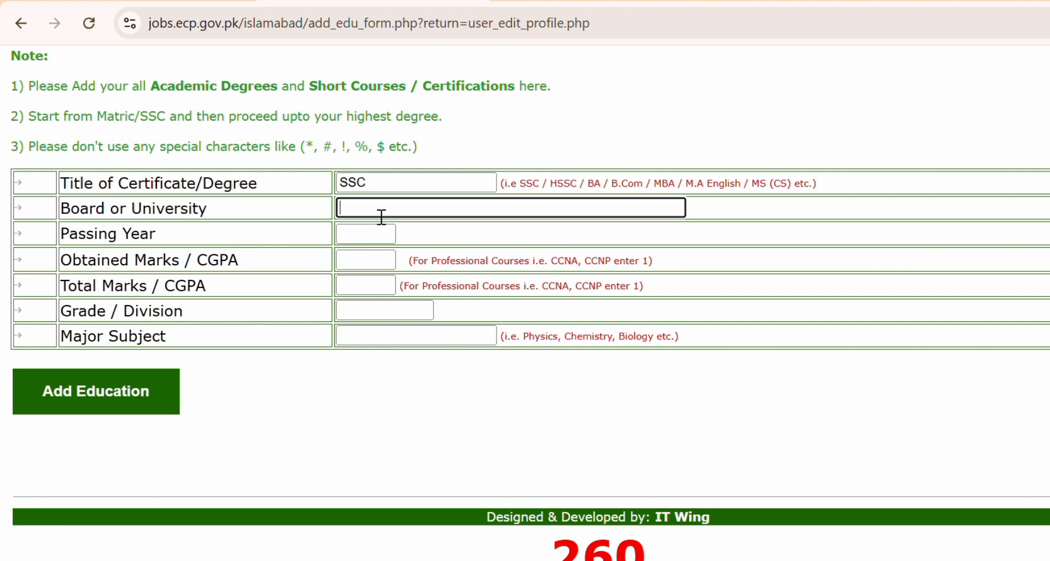
{"action": "type", "text": "Lahore"}
{"action": "left_click", "coordinate": [362, 241]}
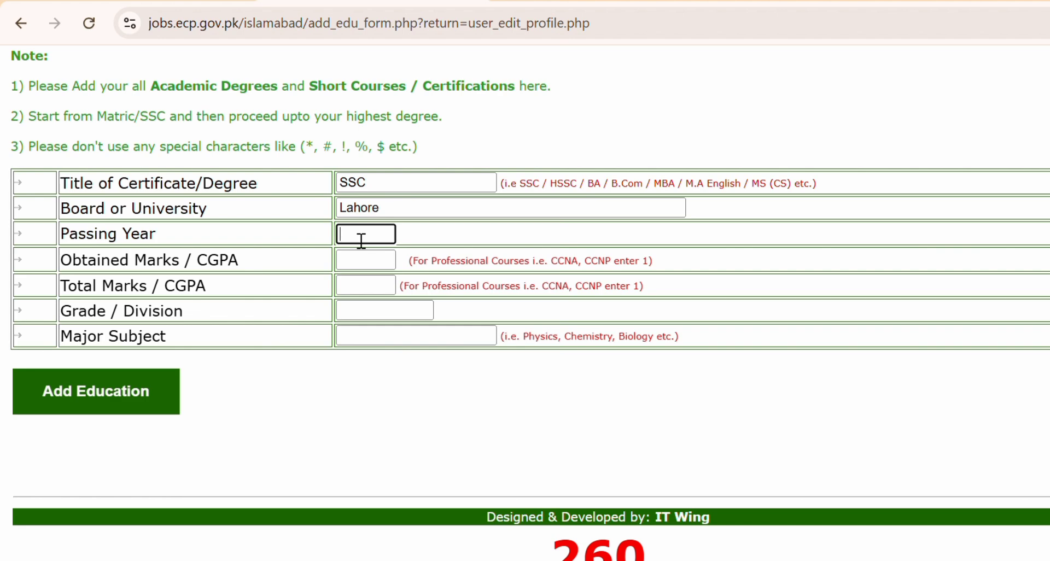
{"action": "type", "text": "2017"}
{"action": "key", "text": "Tab"}
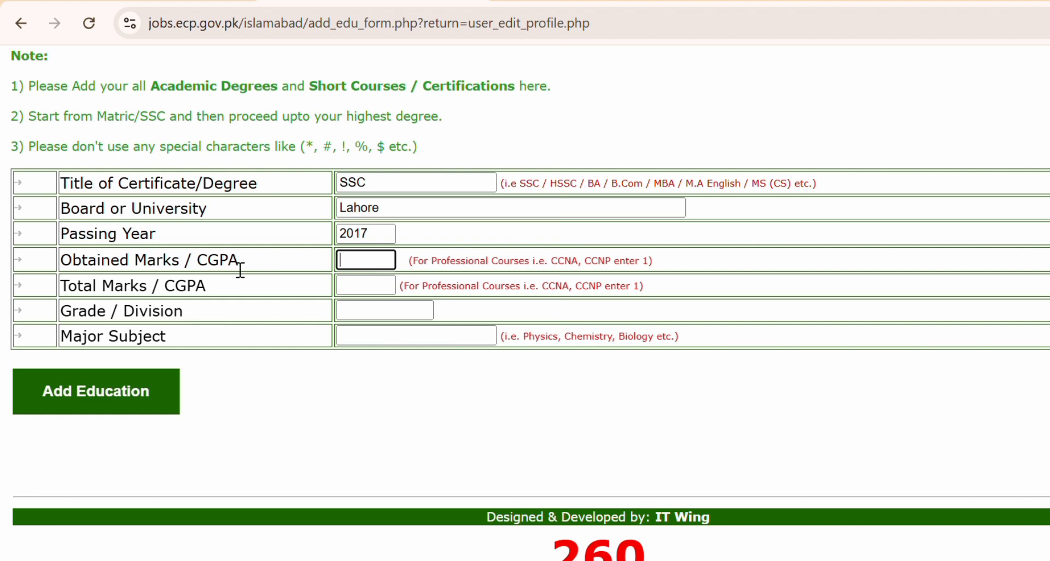
Enter 900 obtained marks and grade A for the SSC entry.
{"action": "left_click_drag", "start_coordinate": [245, 261], "coordinate": [53, 267]}
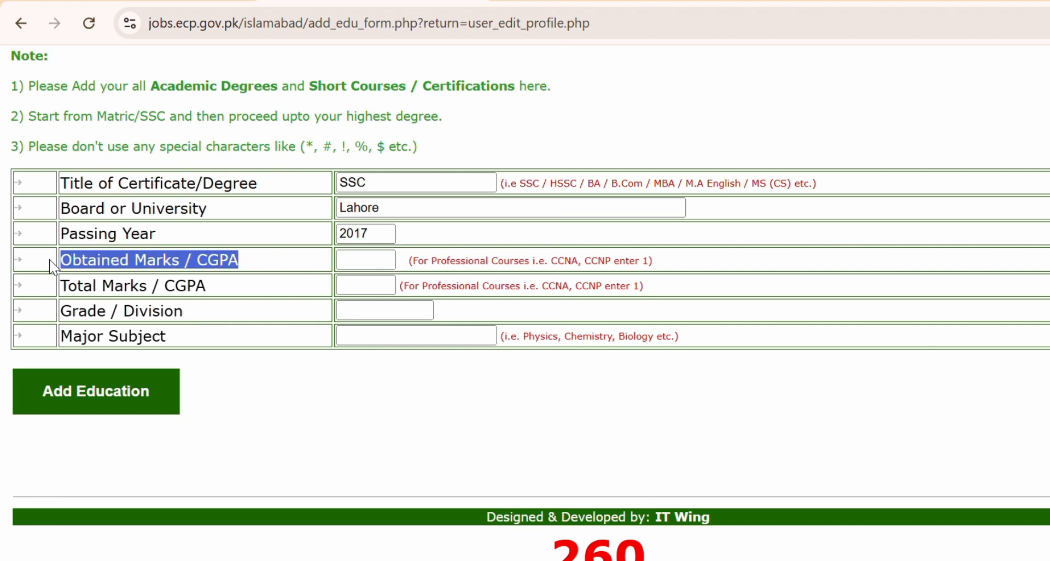
{"action": "left_click", "coordinate": [53, 267]}
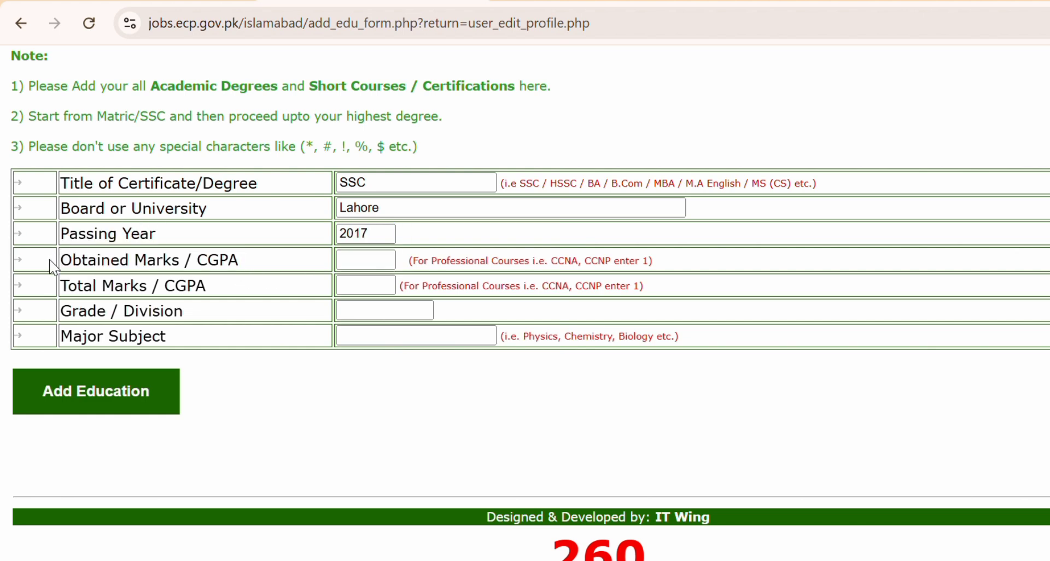
{"action": "left_click", "coordinate": [366, 261]}
{"action": "type", "text": "900"}
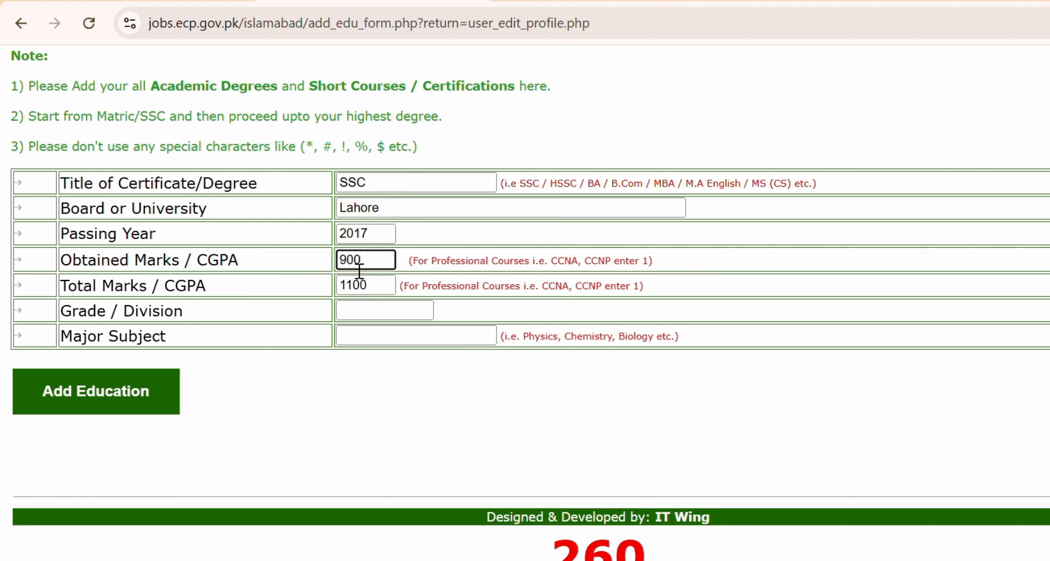
{"action": "left_click", "coordinate": [366, 318]}
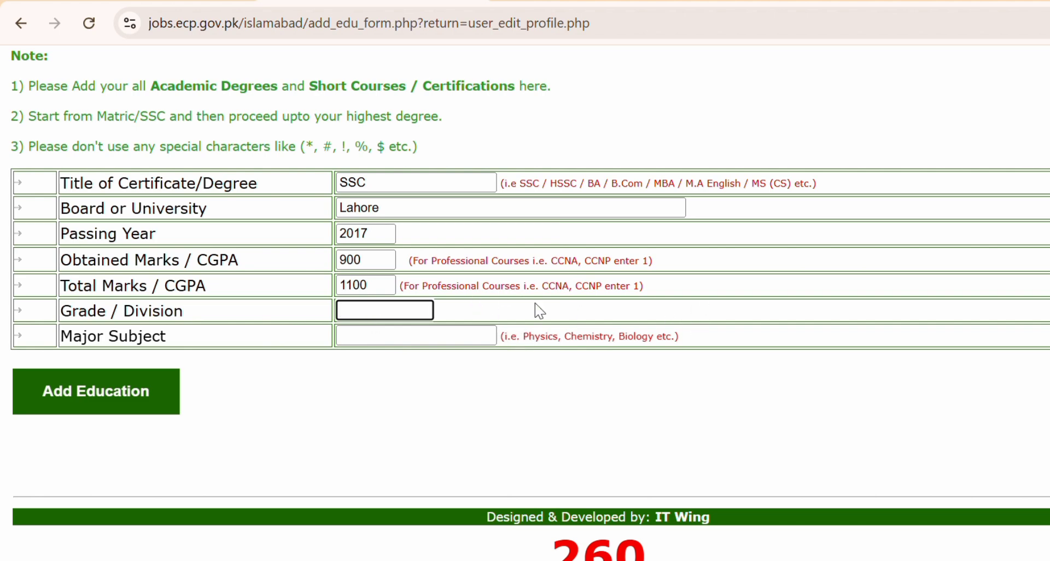
{"action": "left_click", "coordinate": [45, 310]}
{"action": "left_click_drag", "start_coordinate": [182, 321], "coordinate": [78, 319]}
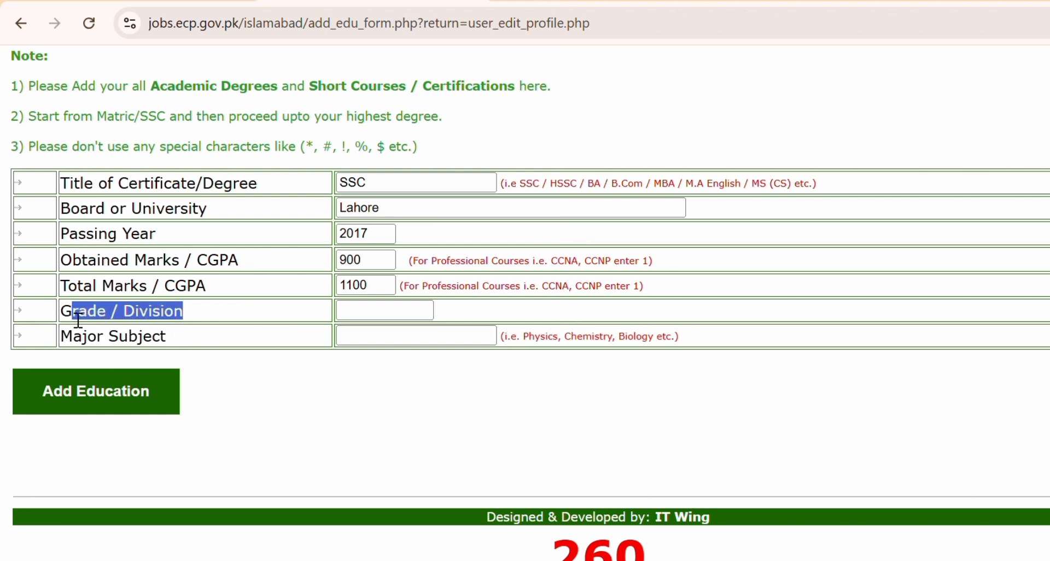
{"action": "left_click", "coordinate": [370, 316]}
{"action": "type", "text": "A"}
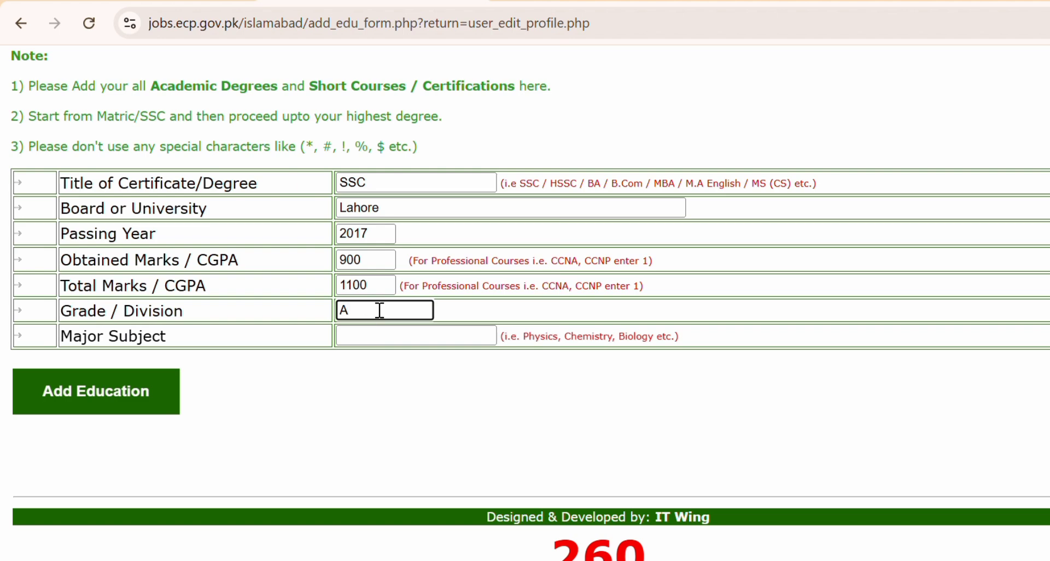
Set Major Subject to 'Physics, Chemistry, Biology' copied from the hint text, dropping 'etc.'.
{"action": "left_click", "coordinate": [363, 345]}
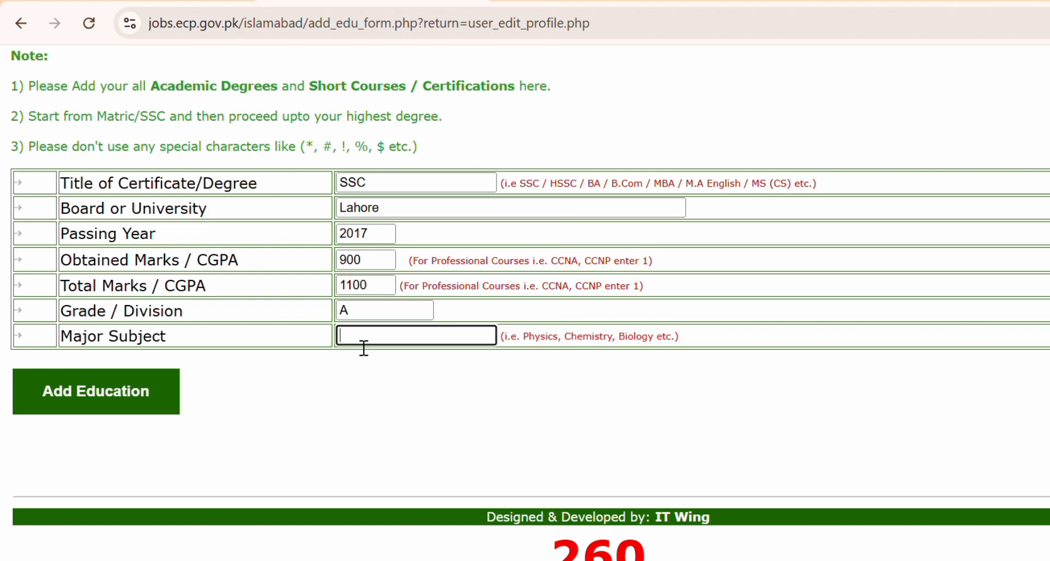
{"action": "left_click_drag", "start_coordinate": [686, 348], "coordinate": [523, 348]}
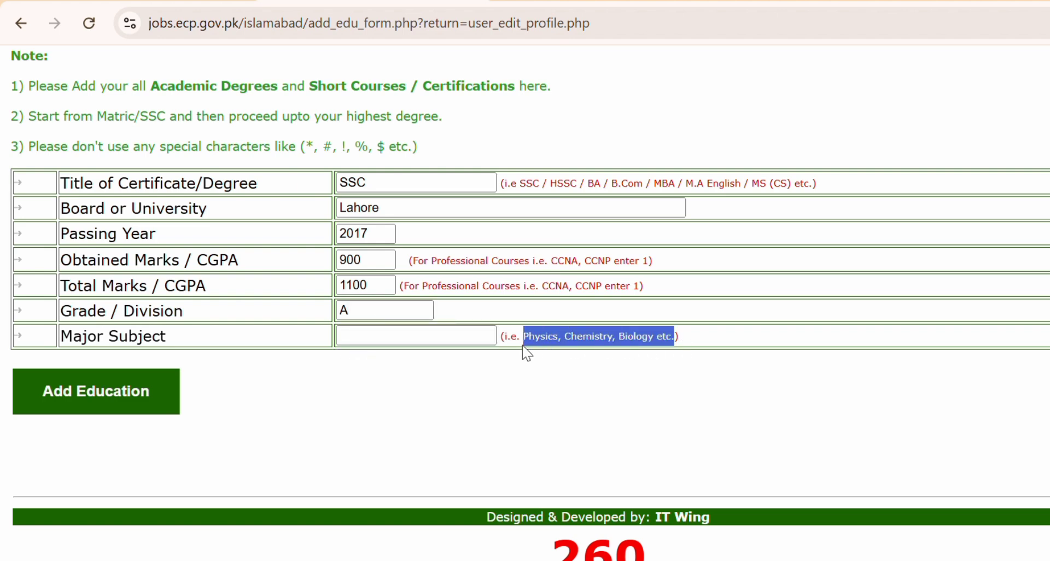
{"action": "key", "text": "ctrl+c"}
{"action": "left_click", "coordinate": [378, 346]}
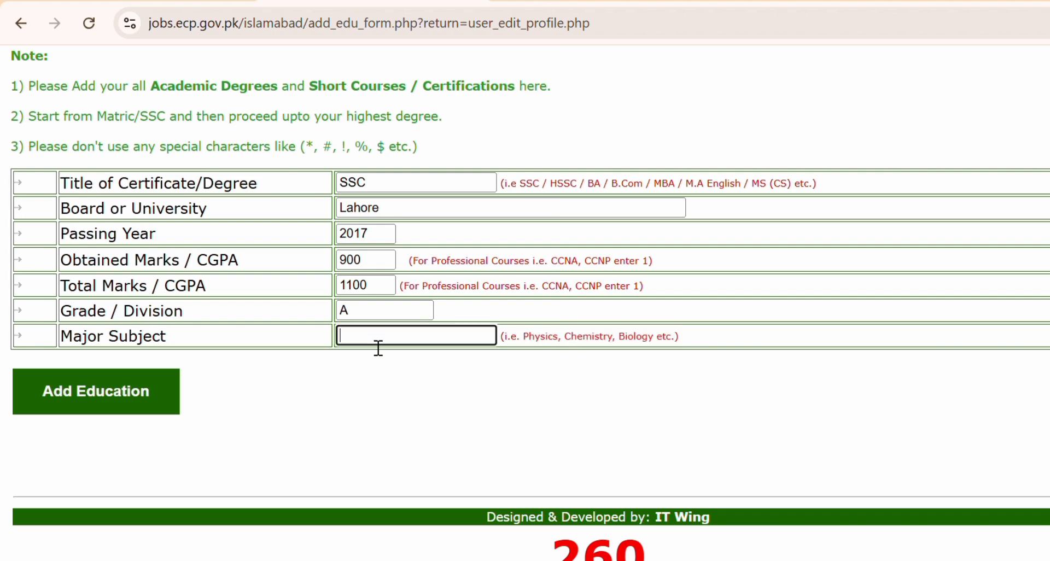
{"action": "key", "text": "ctrl+v"}
{"action": "key", "text": "BackSpace"}
{"action": "key", "text": "BackSpace"}
{"action": "key", "text": "BackSpace"}
{"action": "key", "text": "BackSpace"}
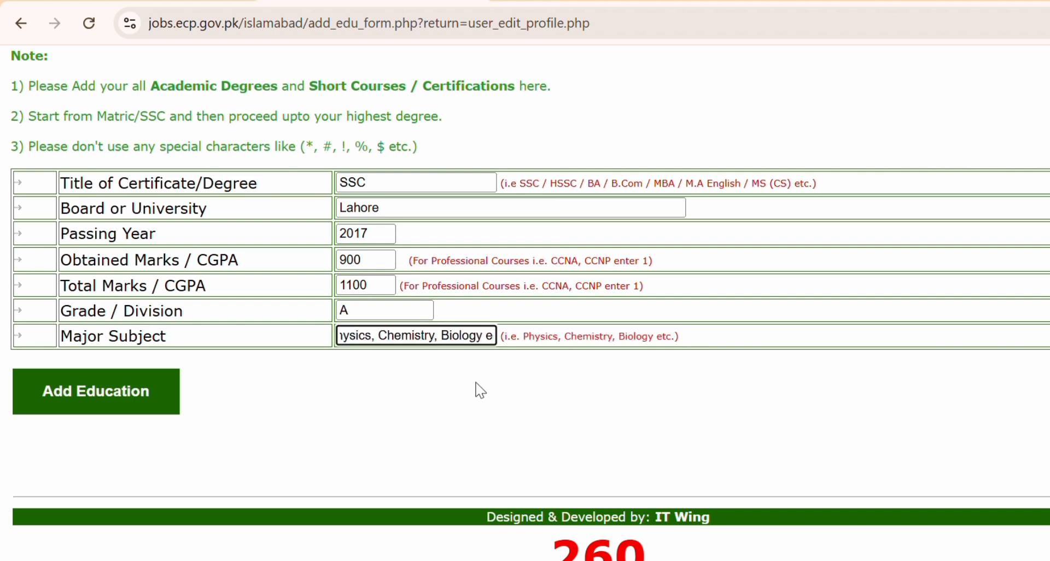
{"action": "key", "text": "BackSpace"}
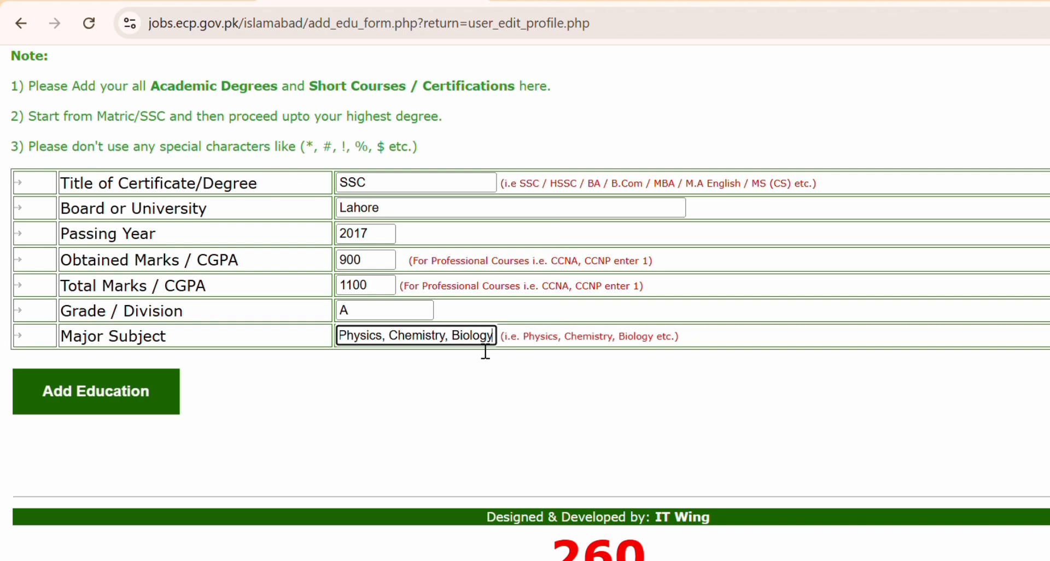
Save the SSC qualification to the profile.
{"action": "left_click", "coordinate": [101, 408]}
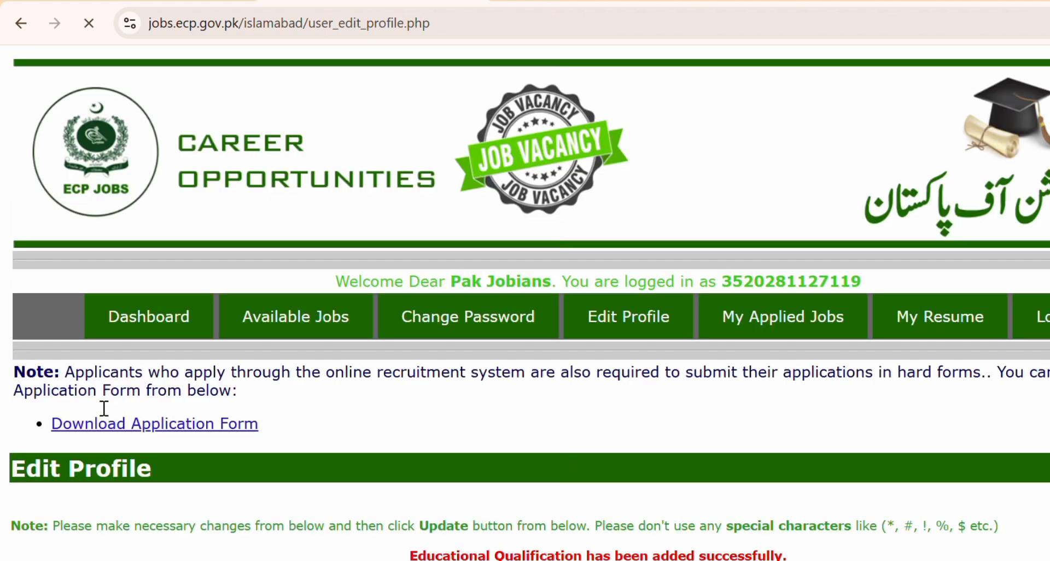
{"action": "scroll", "coordinate": [104, 408], "scroll_direction": "down", "scroll_amount": 5}
{"action": "left_click_drag", "start_coordinate": [800, 145], "coordinate": [401, 148]}
{"action": "scroll", "coordinate": [582, 317], "scroll_direction": "down", "scroll_amount": 10}
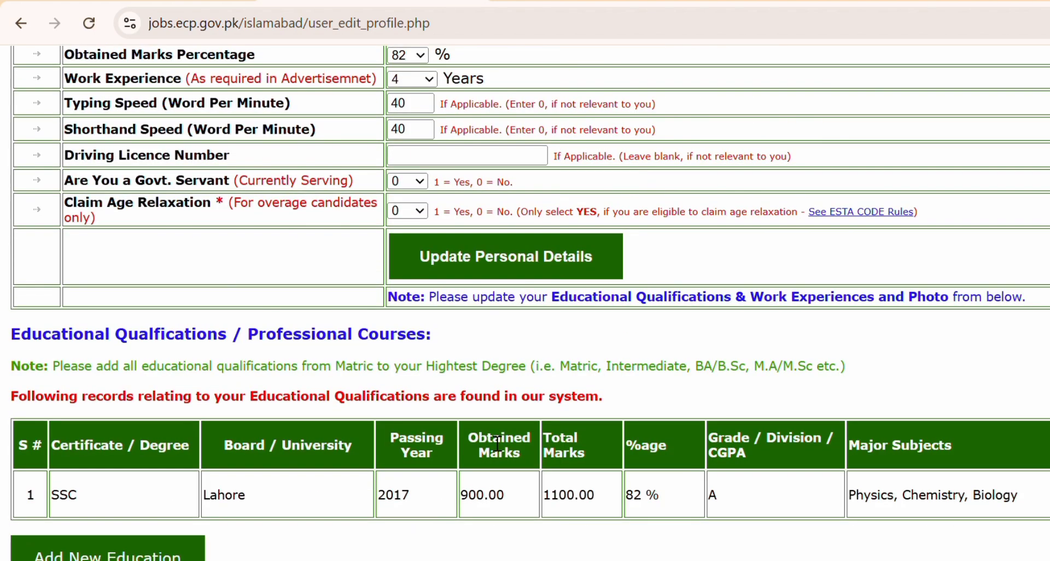
{"action": "scroll", "coordinate": [497, 444], "scroll_direction": "down", "scroll_amount": 4}
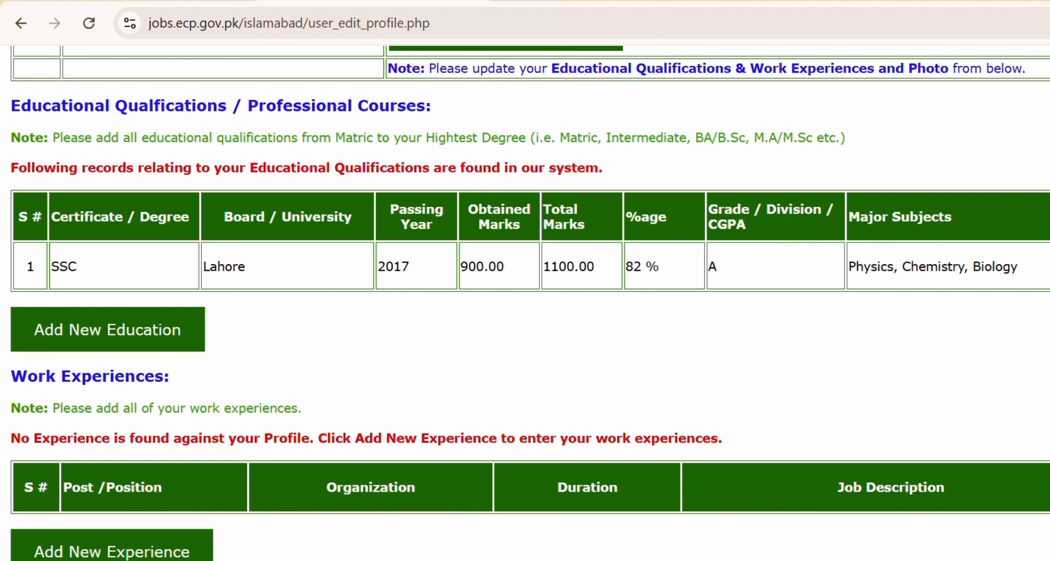
Delete the SSC record from the qualifications table and start a blank education entry.
{"action": "left_click", "coordinate": [1049, 267]}
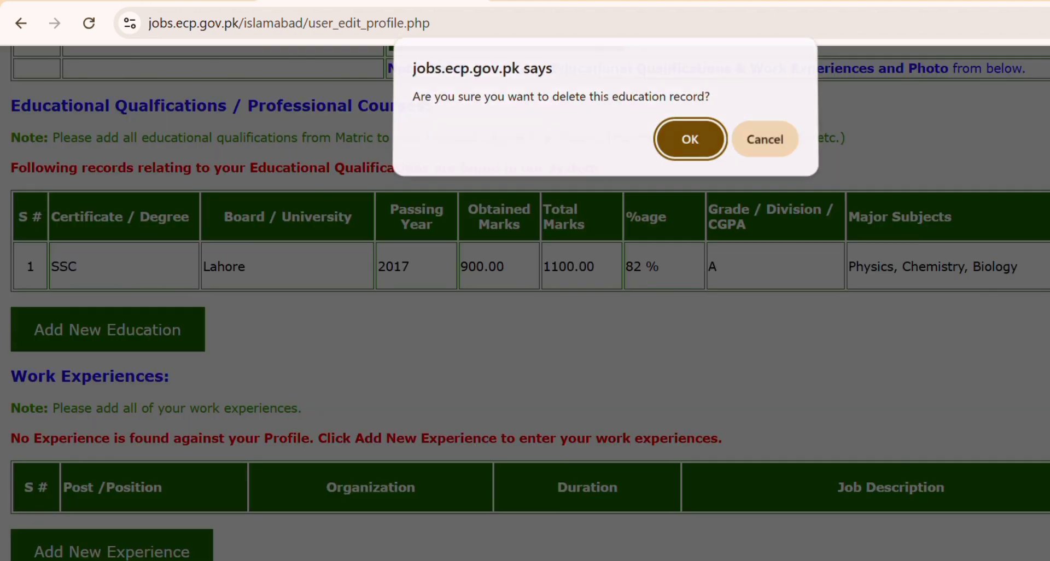
{"action": "left_click", "coordinate": [691, 143]}
{"action": "scroll", "coordinate": [237, 495], "scroll_direction": "down", "scroll_amount": 15}
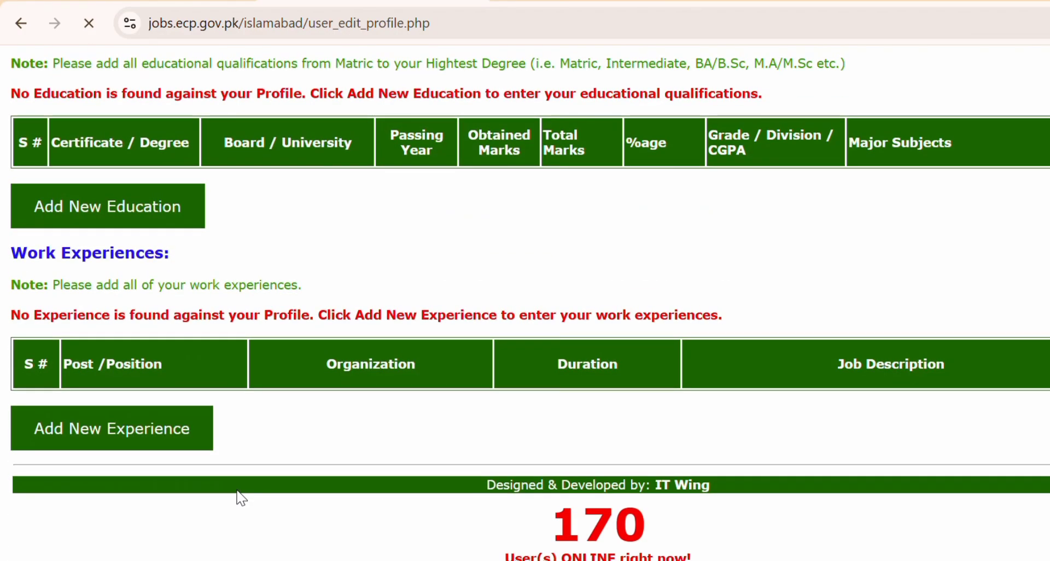
{"action": "left_click", "coordinate": [62, 192]}
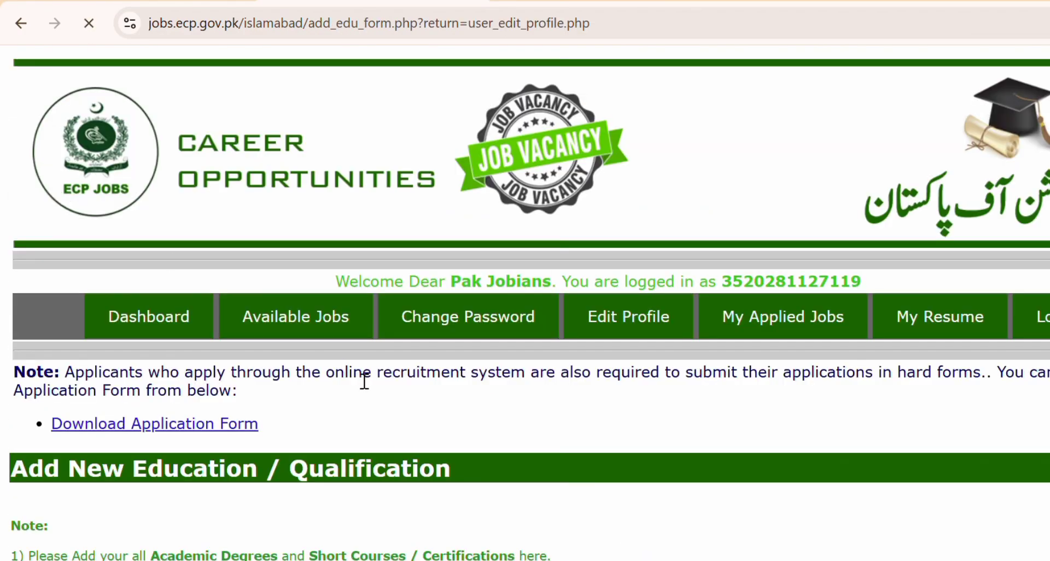
{"action": "scroll", "coordinate": [359, 378], "scroll_direction": "down", "scroll_amount": 8}
Enter SSC, board Lahore, passing year 2017, and 900 of 1100 marks.
{"action": "scroll", "coordinate": [359, 379], "scroll_direction": "up", "scroll_amount": 1}
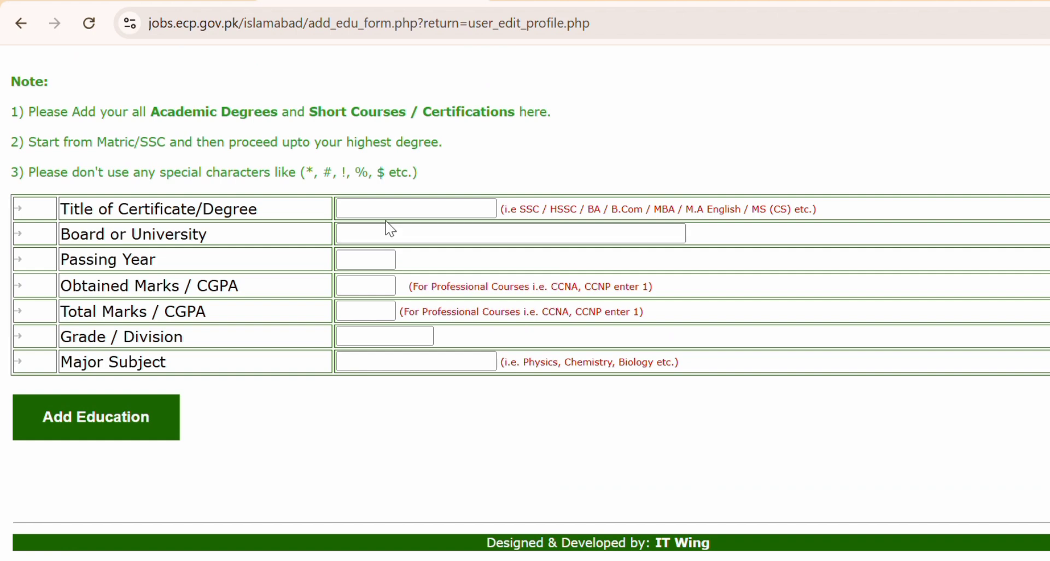
{"action": "left_click", "coordinate": [397, 217]}
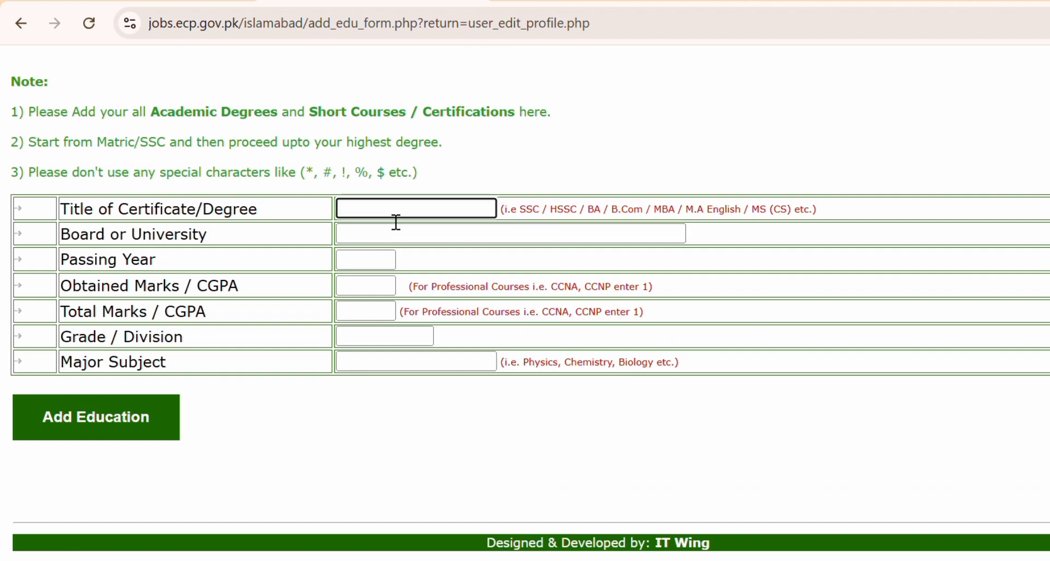
{"action": "type", "text": "SSC"}
{"action": "left_click", "coordinate": [394, 241]}
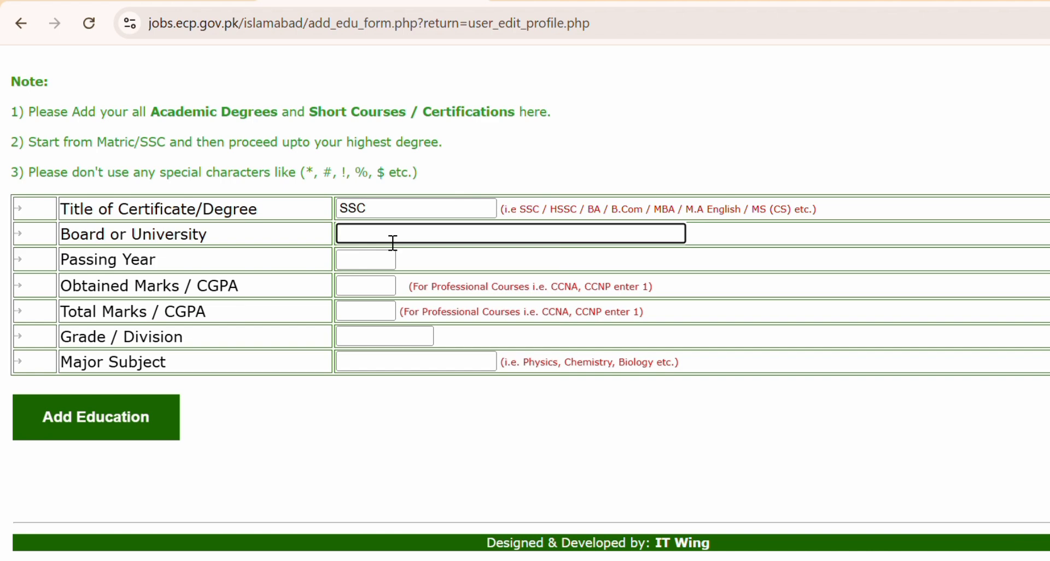
{"action": "left_click", "coordinate": [477, 281]}
{"action": "left_click", "coordinate": [394, 268]}
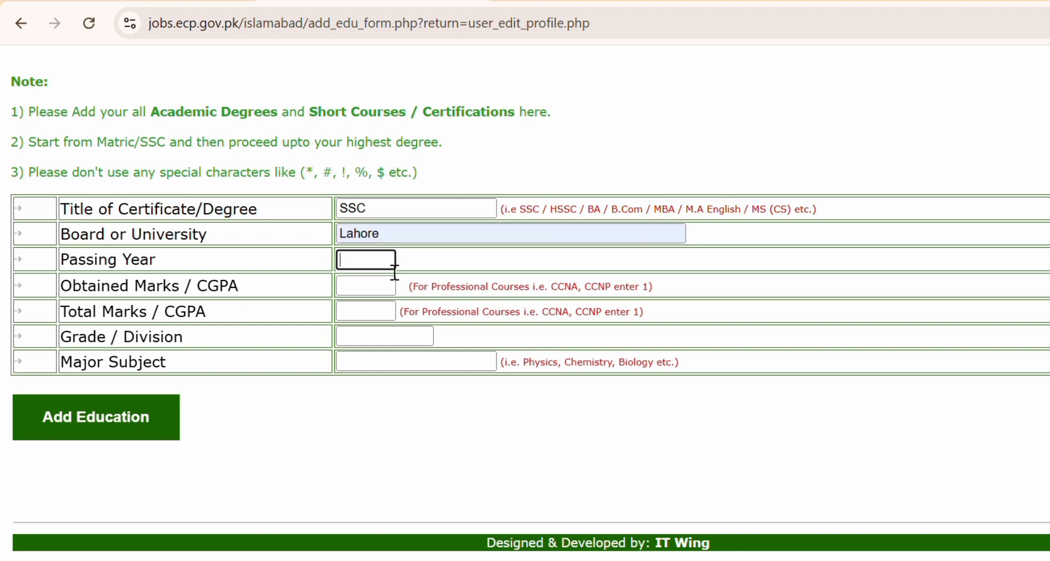
{"action": "type", "text": "2017"}
{"action": "left_click", "coordinate": [372, 294]}
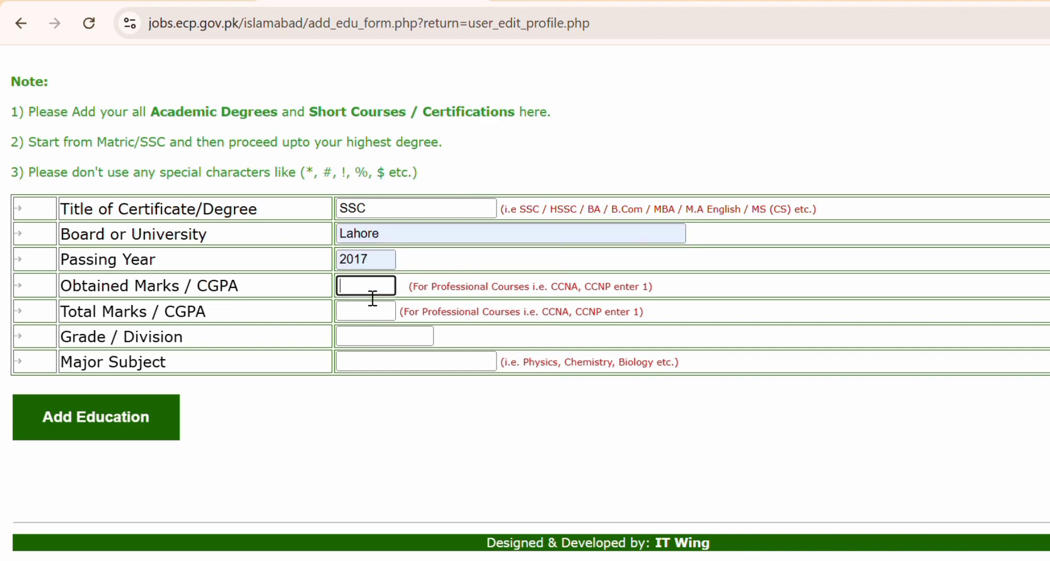
{"action": "type", "text": "900"}
{"action": "left_click", "coordinate": [371, 312]}
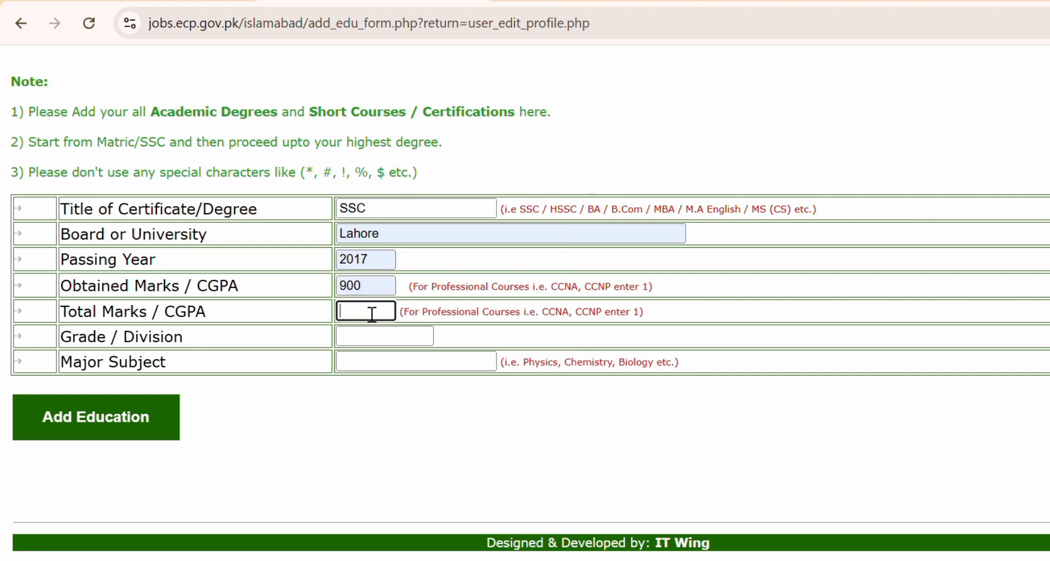
{"action": "type", "text": "1100"}
Set grade 2nd, paste Physics, Chemistry, Biology as major subject, and save the record.
{"action": "left_click", "coordinate": [382, 344]}
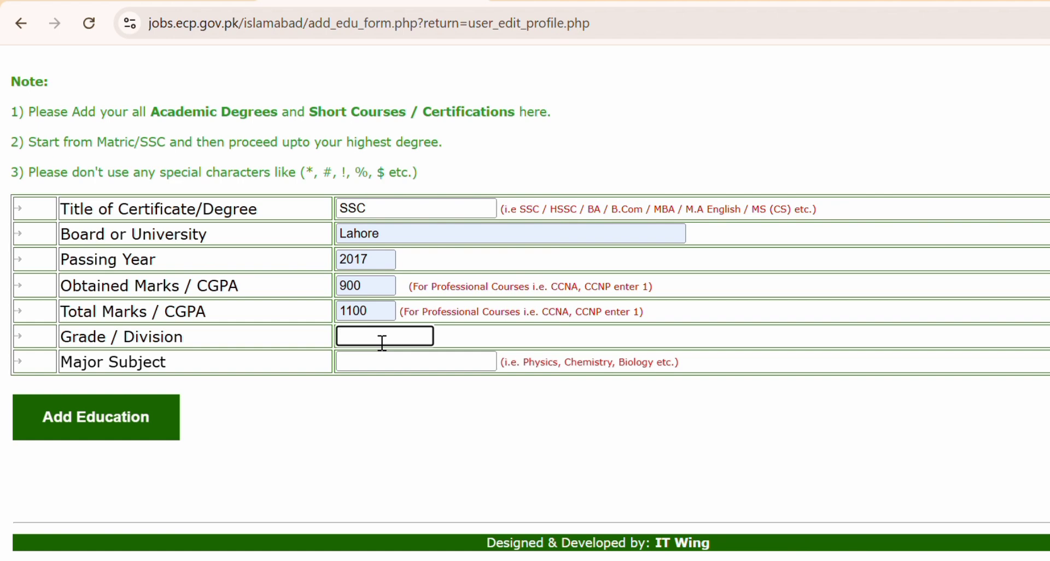
{"action": "type", "text": "1st"}
{"action": "key", "text": "BackSpace"}
{"action": "key", "text": "BackSpace"}
{"action": "key", "text": "BackSpace"}
{"action": "type", "text": "2nd"}
{"action": "left_click_drag", "start_coordinate": [658, 365], "coordinate": [520, 365]}
{"action": "key", "text": "ctrl+c"}
{"action": "left_click", "coordinate": [463, 369]}
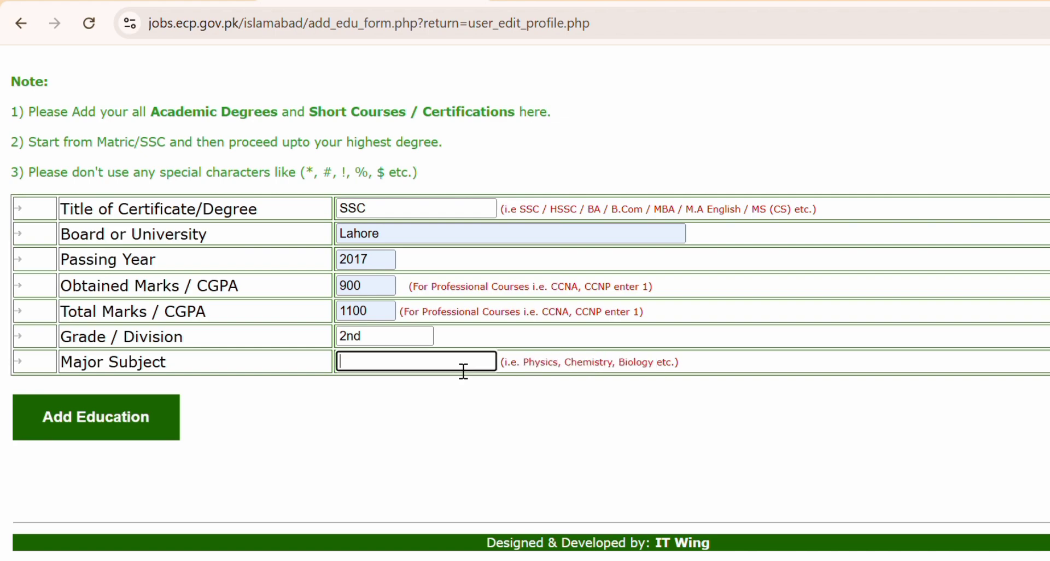
{"action": "key", "text": "ctrl+v"}
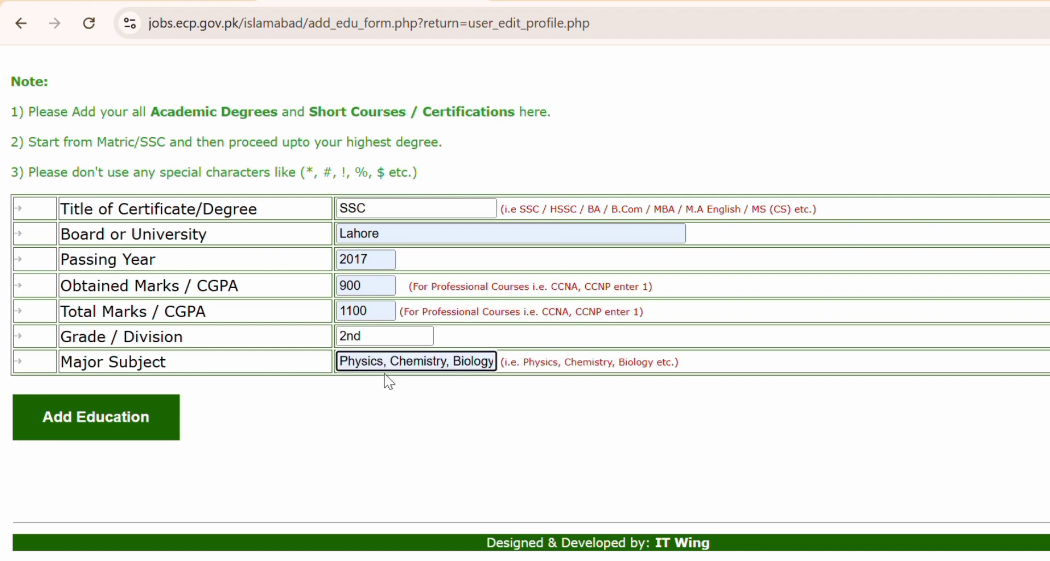
{"action": "left_click", "coordinate": [114, 426]}
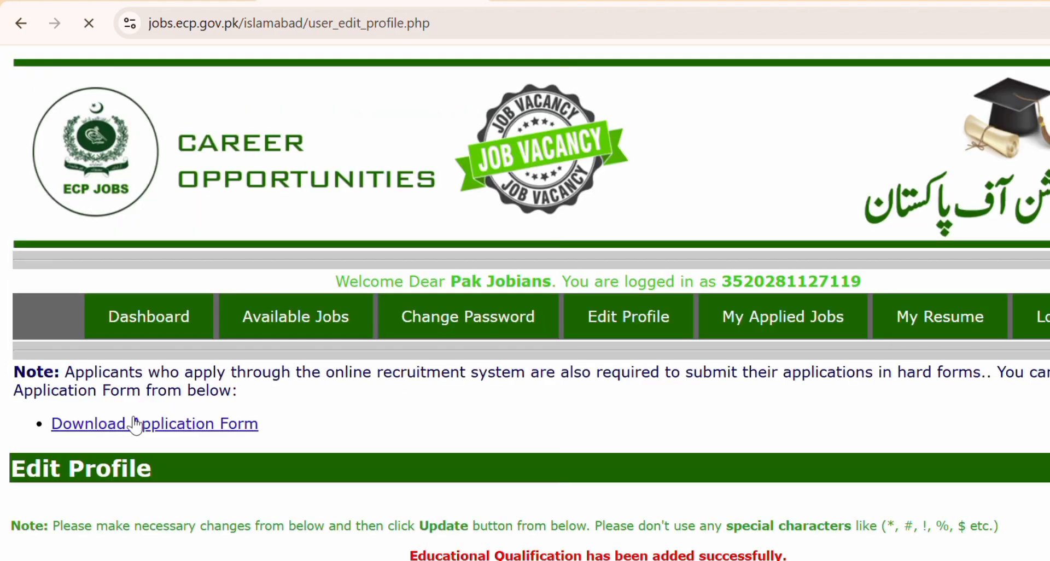
Verify the SSC row shows grade 2nd, then start another blank education entry.
{"action": "scroll", "coordinate": [488, 501], "scroll_direction": "down", "scroll_amount": 15}
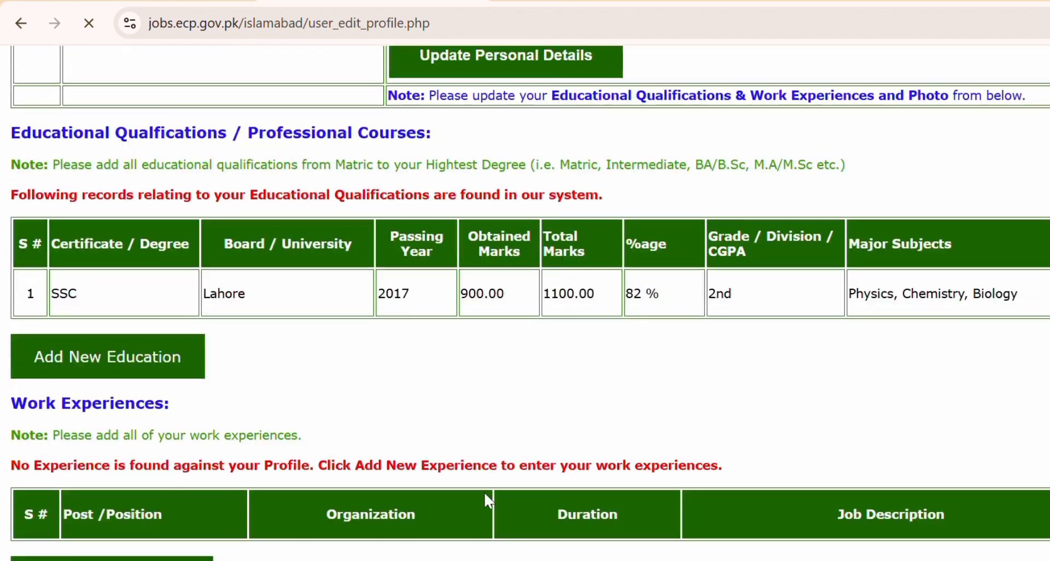
{"action": "double_click", "coordinate": [720, 288]}
{"action": "left_click", "coordinate": [676, 291]}
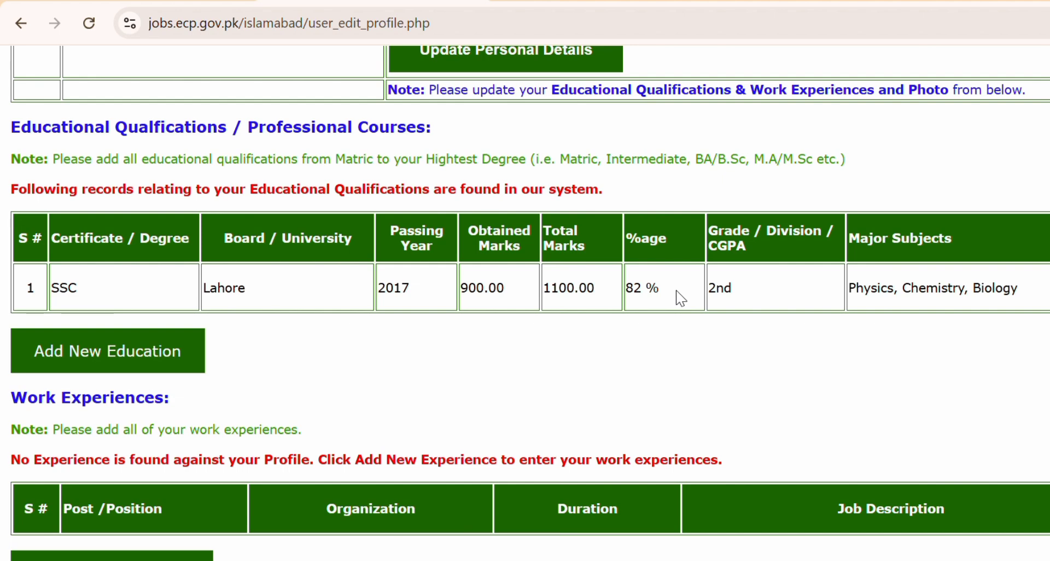
{"action": "left_click", "coordinate": [132, 347]}
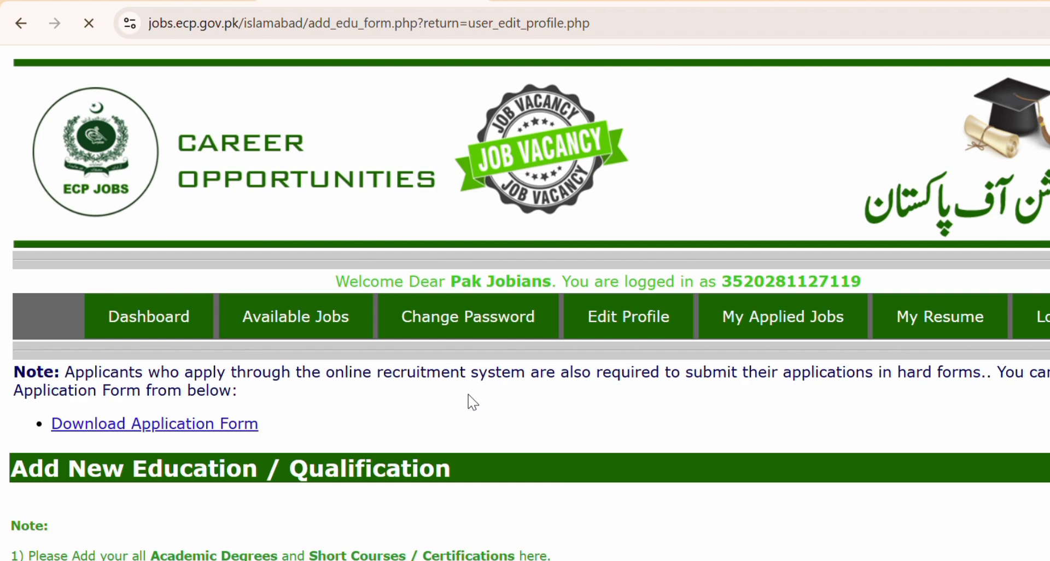
{"action": "scroll", "coordinate": [468, 395], "scroll_direction": "down", "scroll_amount": 7}
Enter HSSC as the certificate title and Lahore as the board.
{"action": "left_click", "coordinate": [360, 240]}
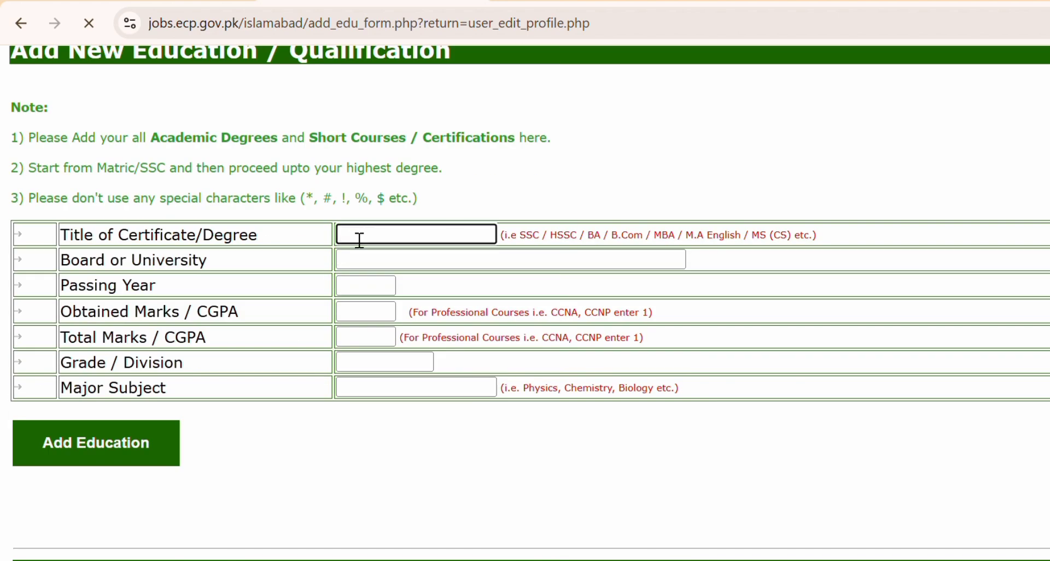
{"action": "type", "text": "HSSC"}
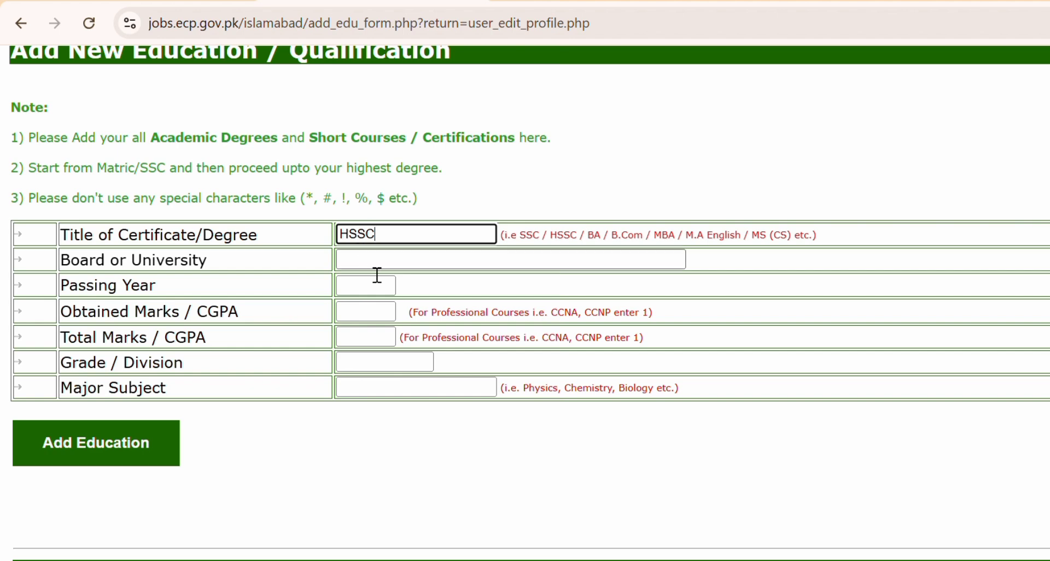
{"action": "key", "text": "Tab"}
{"action": "type", "text": "Lahore"}
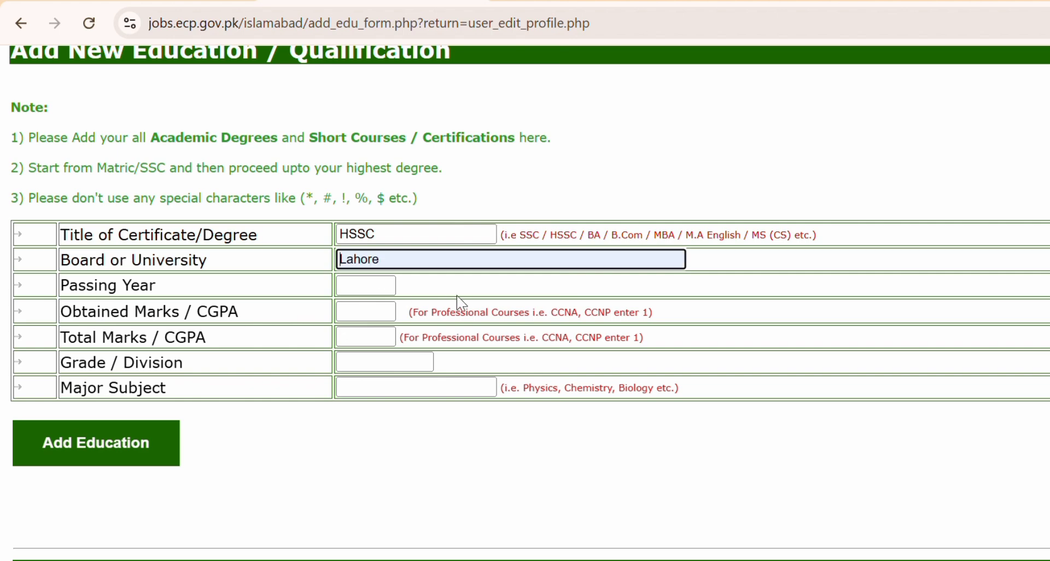
Fill in 2019, 900 of 1100, grade A, and the pasted subjects, then save the HSSC entry.
{"action": "left_click", "coordinate": [361, 293]}
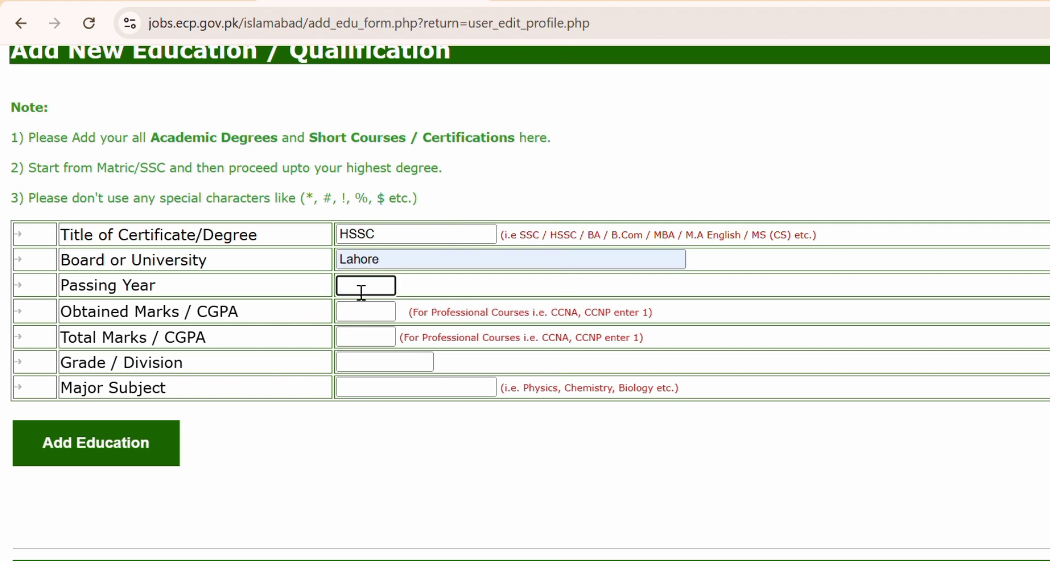
{"action": "type", "text": "2019"}
{"action": "key", "text": "Tab"}
{"action": "type", "text": "900"}
{"action": "key", "text": "Tab"}
{"action": "type", "text": "1100"}
{"action": "key", "text": "Tab"}
{"action": "type", "text": "A"}
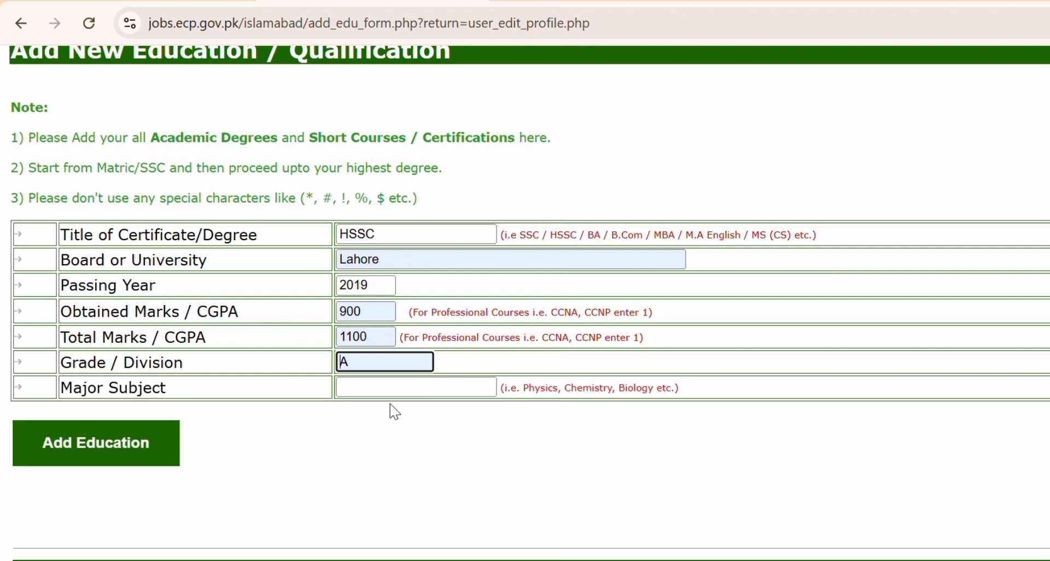
{"action": "left_click", "coordinate": [361, 393]}
{"action": "type", "text": "Physics, Chemistry, Biology"}
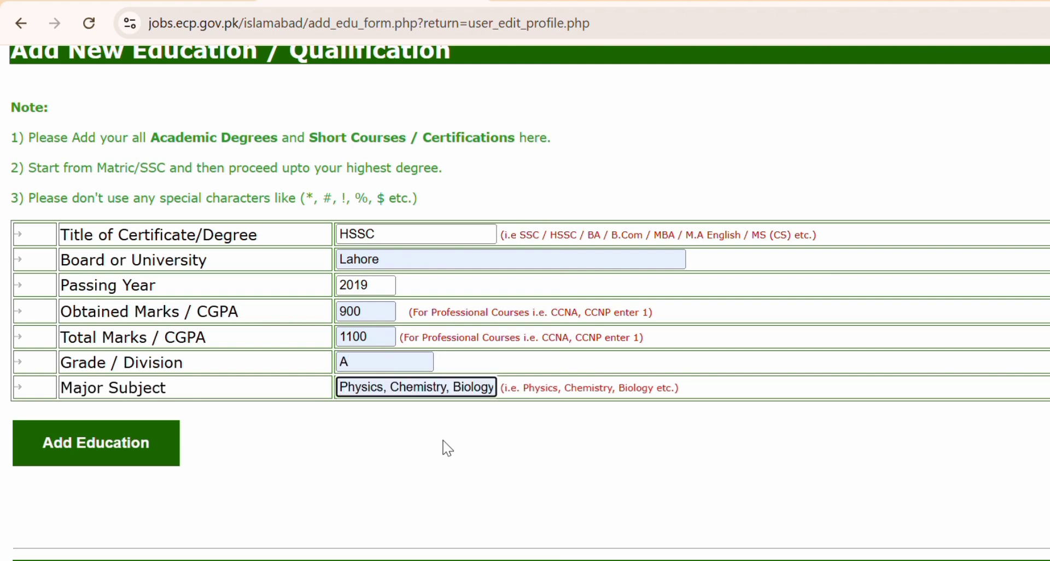
{"action": "left_click", "coordinate": [102, 466]}
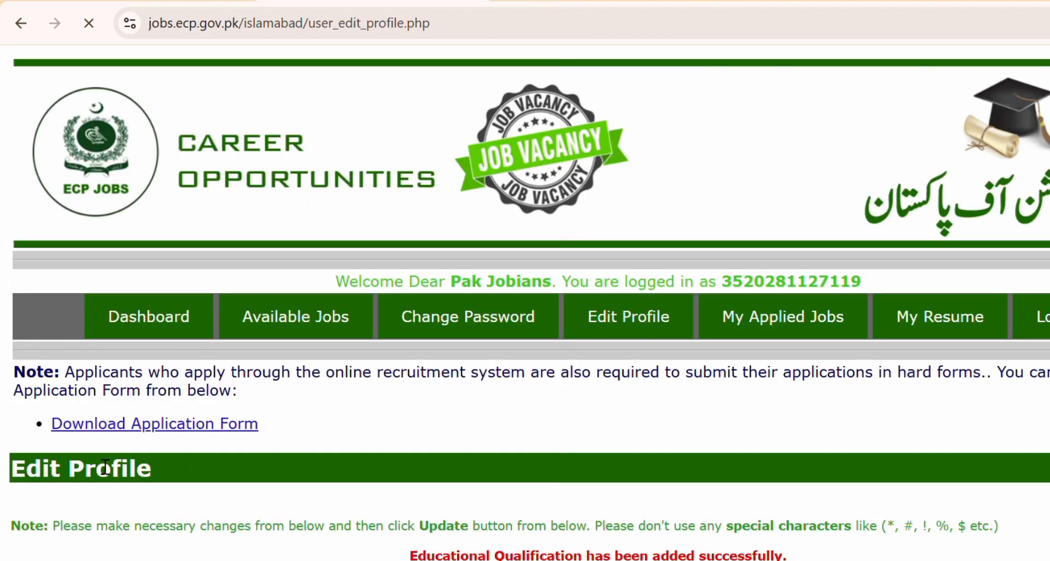
Open a new Add Education form below the qualifications table.
{"action": "scroll", "coordinate": [450, 484], "scroll_direction": "down", "scroll_amount": 6}
{"action": "scroll", "coordinate": [449, 485], "scroll_direction": "down", "scroll_amount": 15}
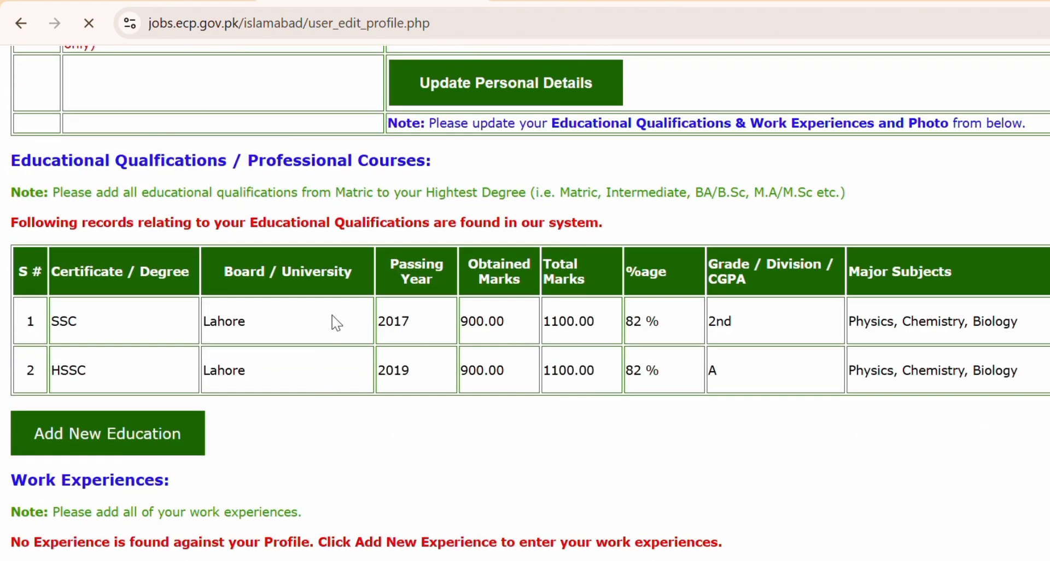
{"action": "left_click_drag", "start_coordinate": [333, 315], "coordinate": [451, 415]}
{"action": "left_click", "coordinate": [451, 414]}
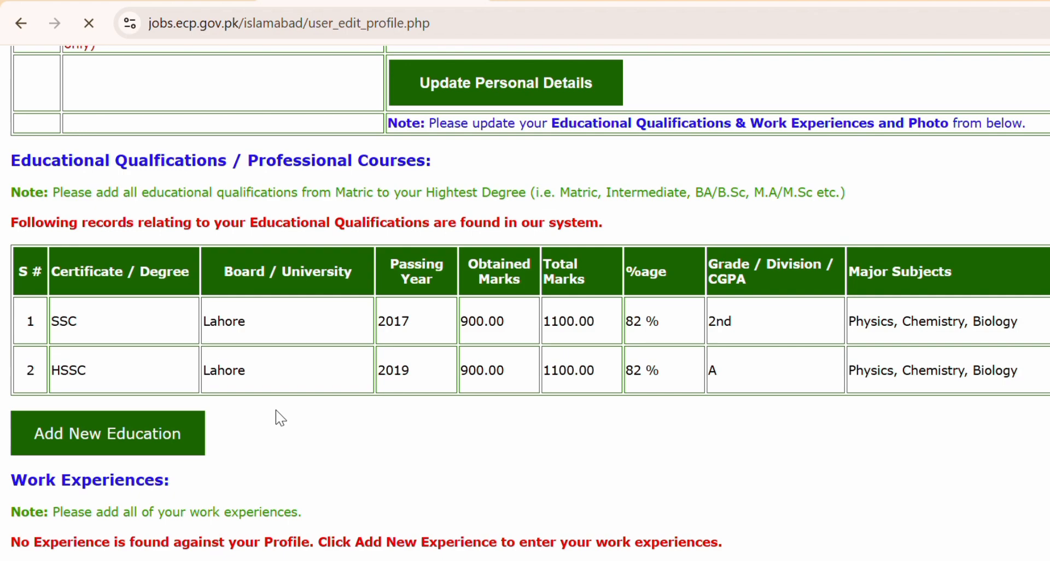
{"action": "left_click", "coordinate": [141, 434]}
{"action": "scroll", "coordinate": [141, 434], "scroll_direction": "down", "scroll_amount": 5}
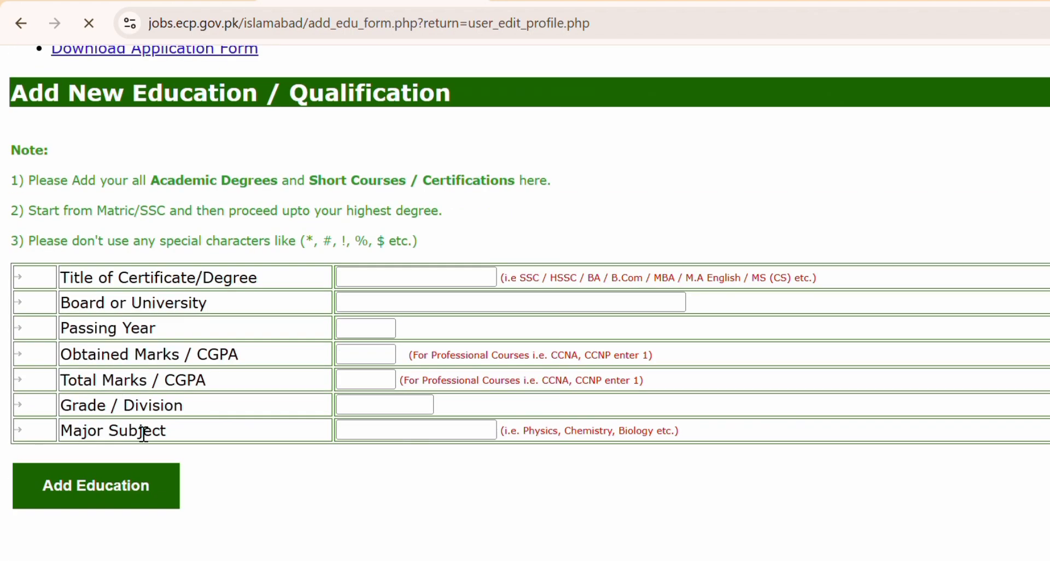
Enter BA as the degree title, Lahore as the board, and 2021 as the passing year.
{"action": "left_click", "coordinate": [387, 279]}
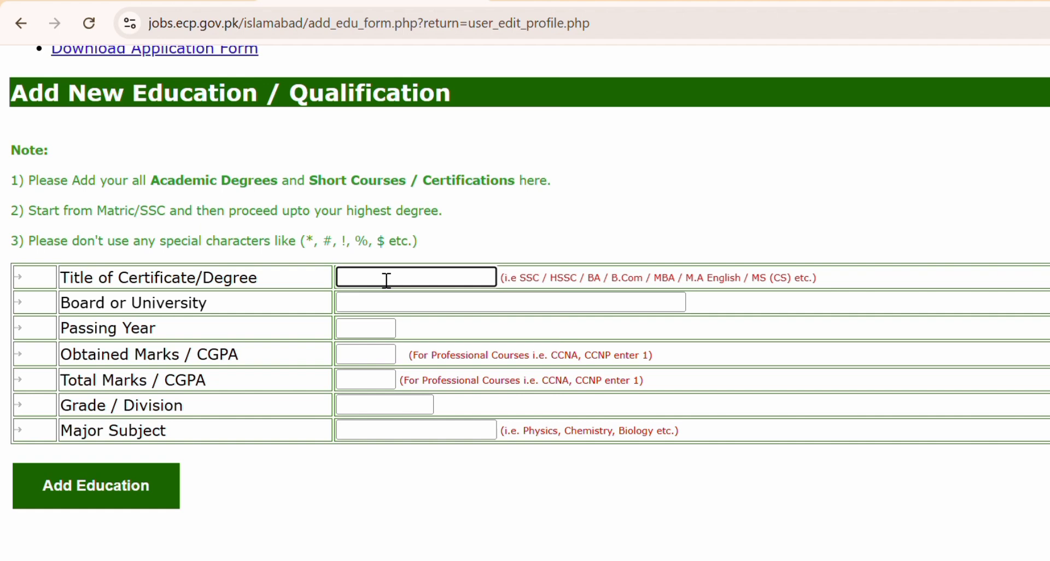
{"action": "type", "text": "BA"}
{"action": "left_click", "coordinate": [375, 305]}
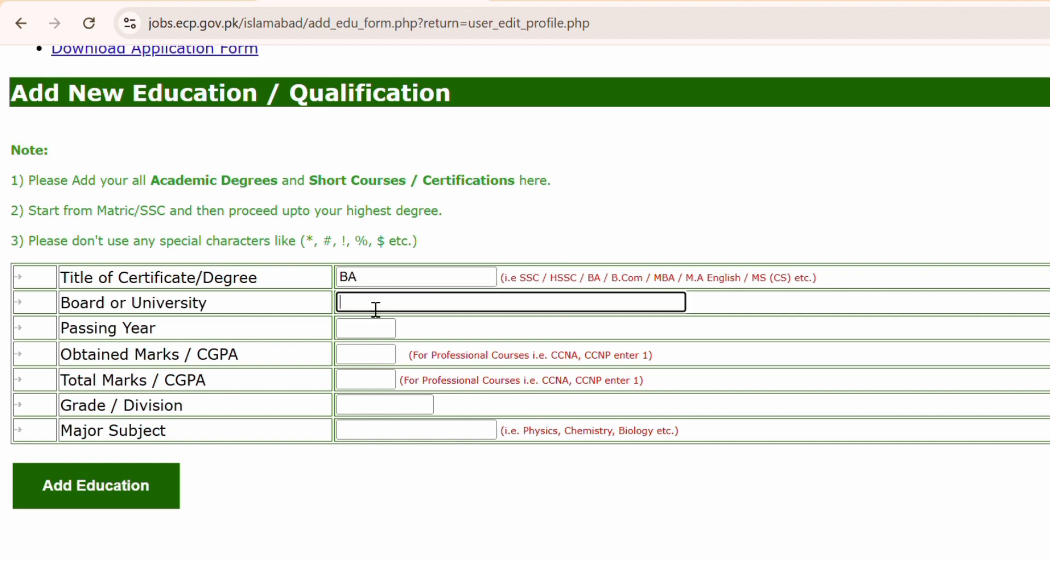
{"action": "type", "text": "Lahore"}
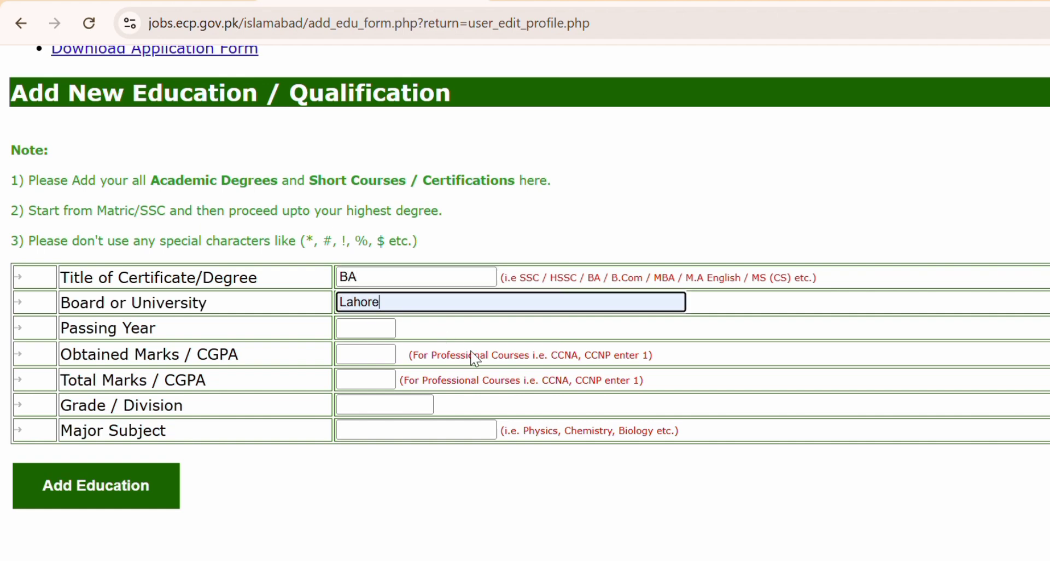
{"action": "left_click", "coordinate": [358, 334]}
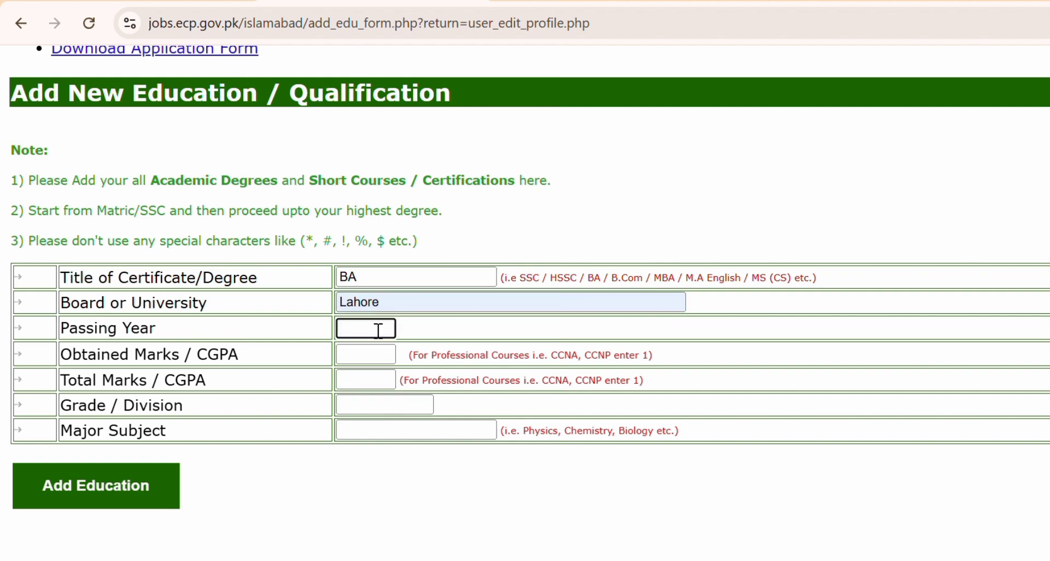
{"action": "type", "text": "2021"}
Set the marks to 700 obtained out of 800 total.
{"action": "left_click", "coordinate": [355, 353]}
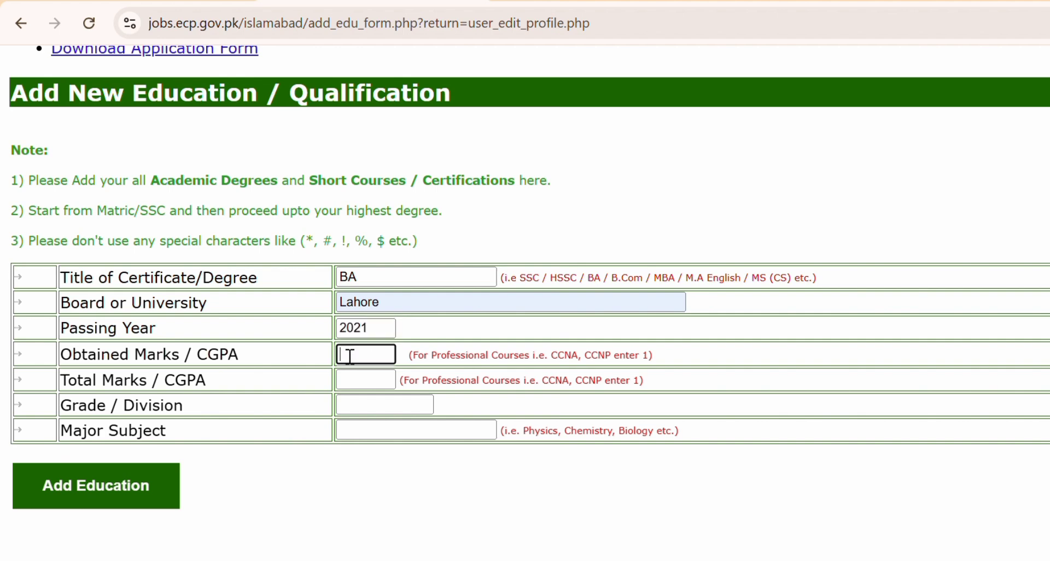
{"action": "type", "text": "900"}
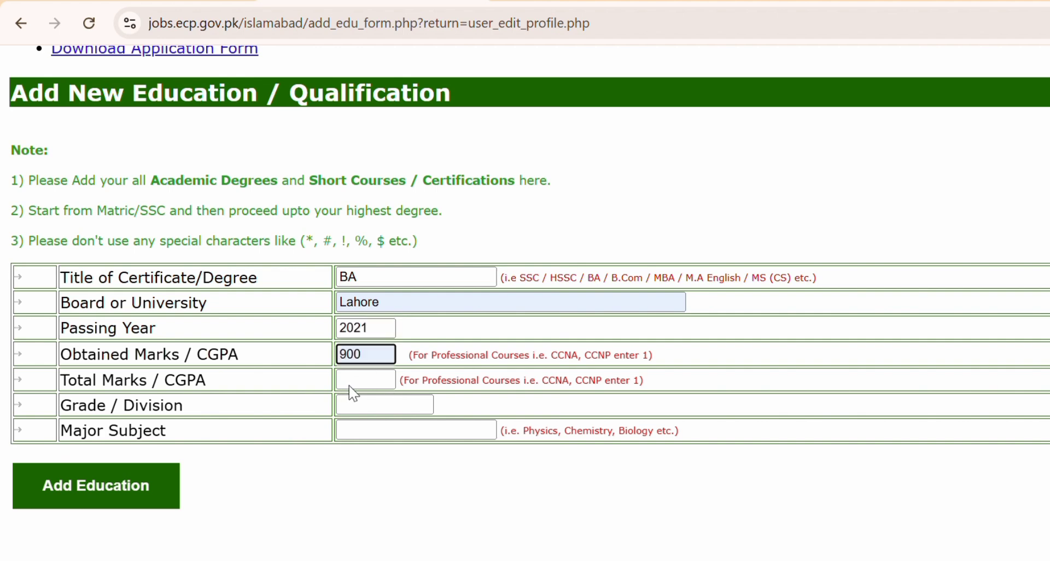
{"action": "left_click", "coordinate": [364, 387]}
{"action": "type", "text": "1100"}
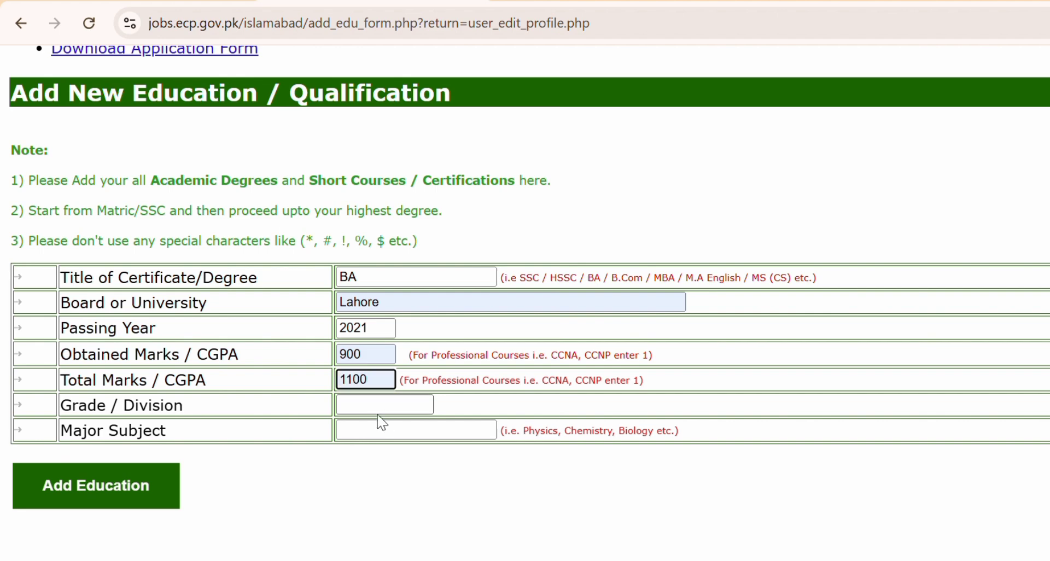
{"action": "left_click", "coordinate": [359, 412]}
{"action": "left_click", "coordinate": [391, 382]}
{"action": "key", "text": "BackSpace"}
{"action": "key", "text": "BackSpace"}
{"action": "key", "text": "BackSpace"}
{"action": "key", "text": "BackSpace"}
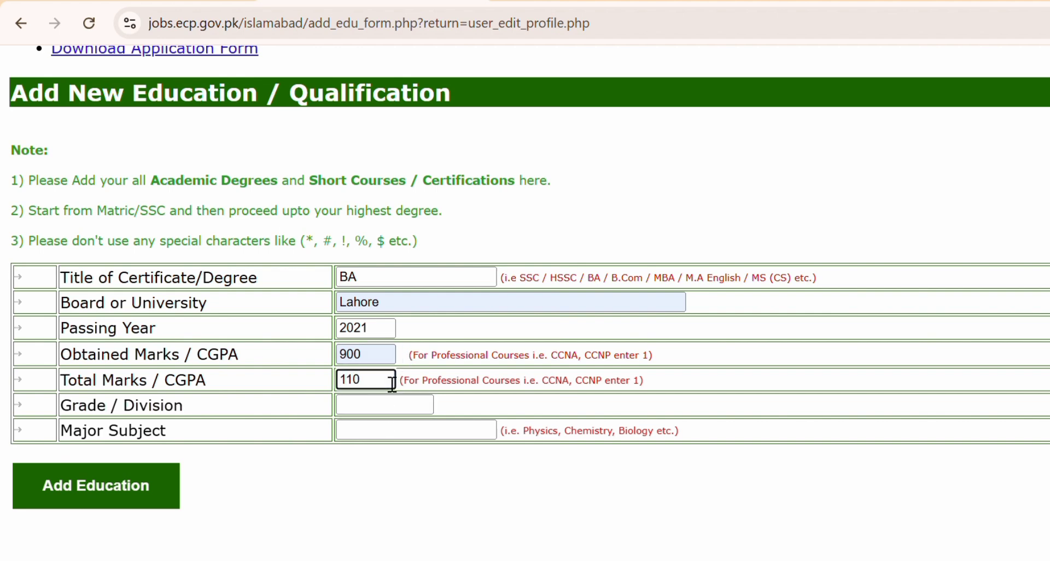
{"action": "type", "text": "800"}
{"action": "left_click", "coordinate": [382, 364]}
{"action": "key", "text": "BackSpace"}
{"action": "key", "text": "BackSpace"}
{"action": "key", "text": "BackSpace"}
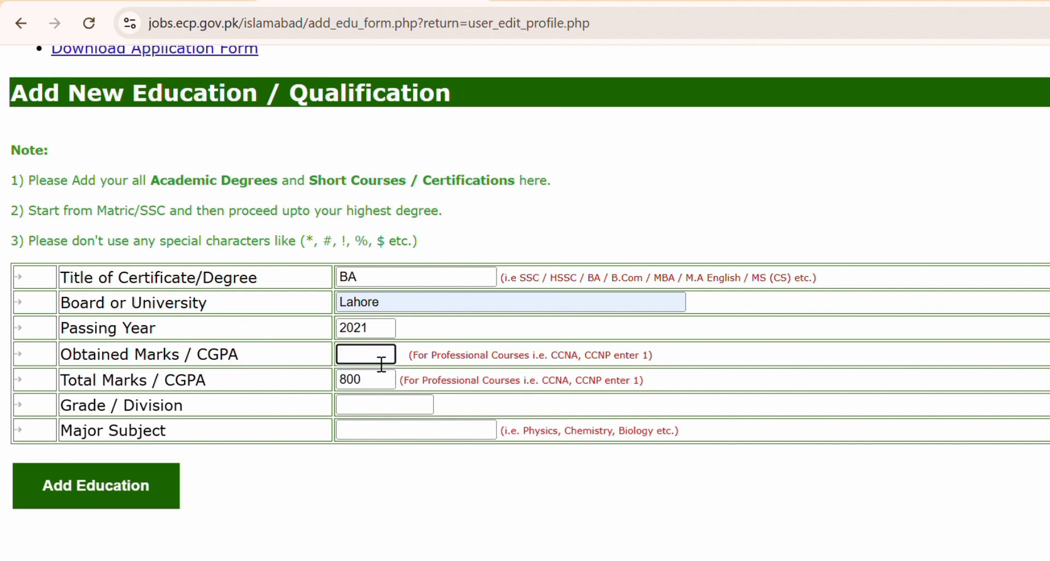
{"action": "type", "text": "700"}
Add grade A and the pasted Physics, Chemistry, Biology subjects, then submit the BA entry.
{"action": "left_click", "coordinate": [365, 409]}
{"action": "type", "text": "A"}
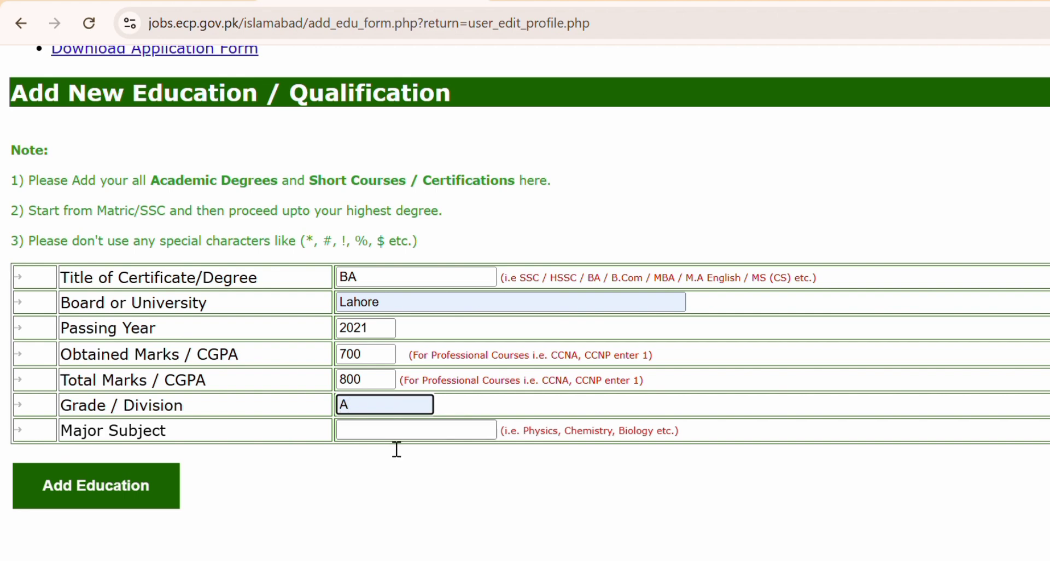
{"action": "key", "text": "Tab"}
{"action": "type", "text": "Physics, Chemistry, Biology"}
{"action": "left_click", "coordinate": [117, 476]}
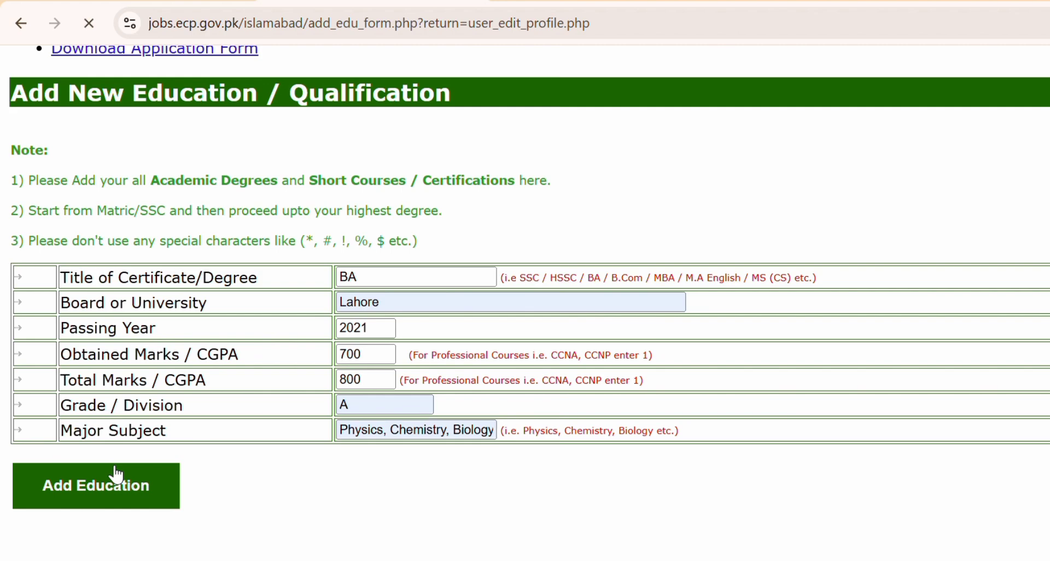
Start another education entry titled 'M.A Physical Education'.
{"action": "scroll", "coordinate": [491, 481], "scroll_direction": "down", "scroll_amount": 15}
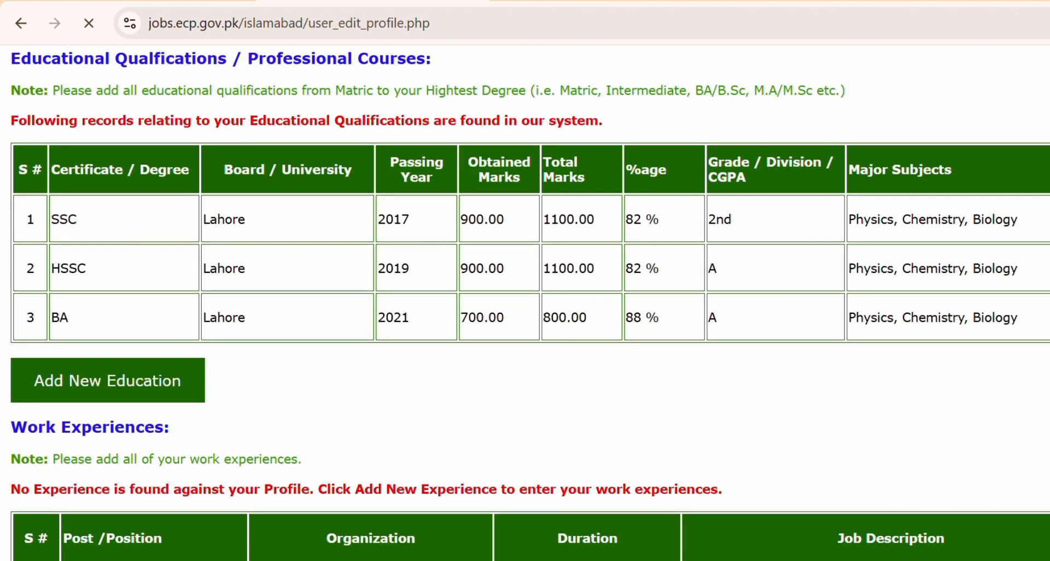
{"action": "left_click_drag", "start_coordinate": [548, 353], "coordinate": [277, 375]}
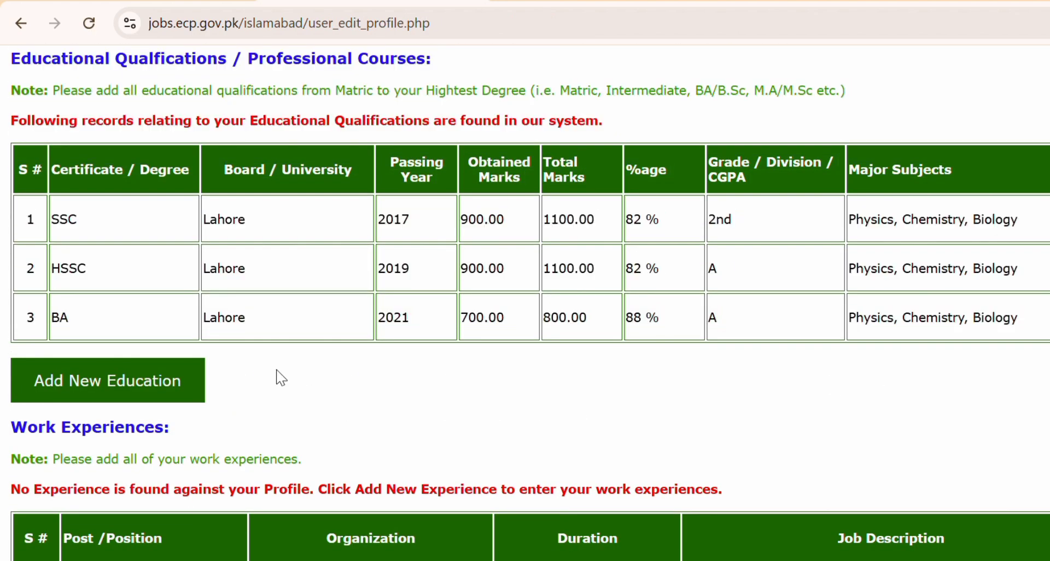
{"action": "left_click", "coordinate": [171, 378]}
{"action": "scroll", "coordinate": [514, 455], "scroll_direction": "down", "scroll_amount": 5}
{"action": "left_click", "coordinate": [389, 155]}
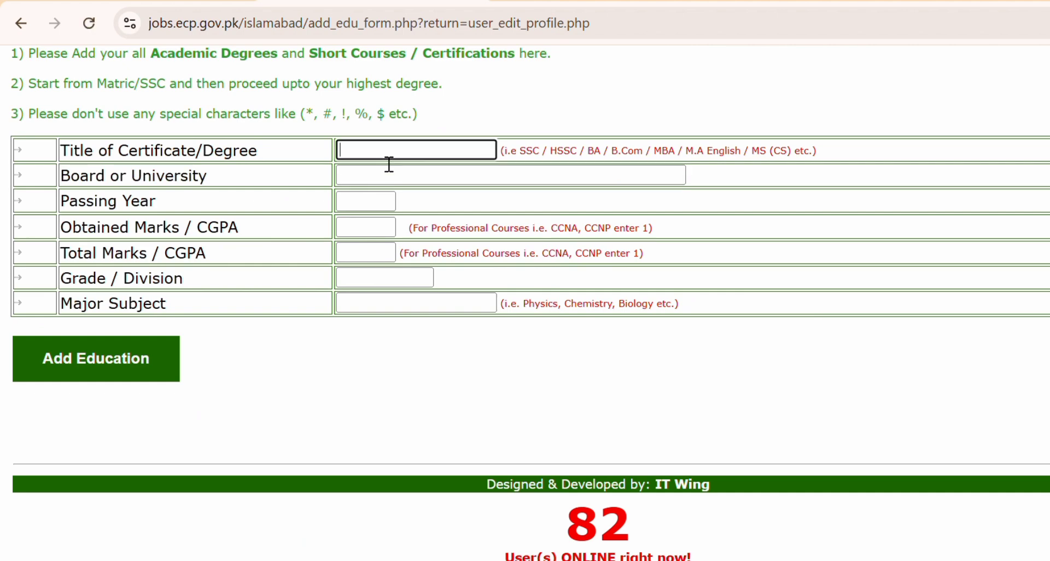
{"action": "type", "text": "M.A Physical Education"}
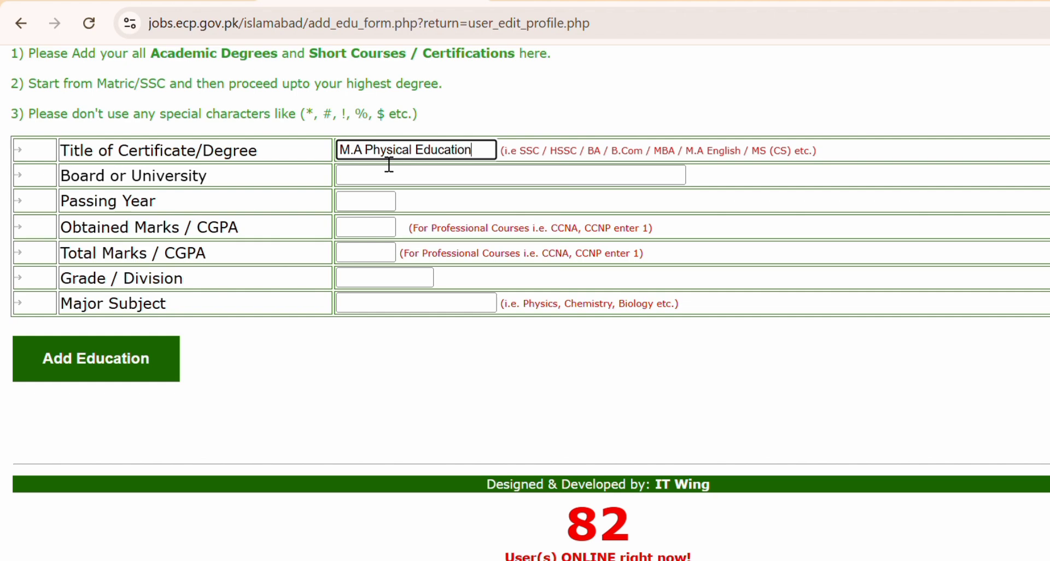
Fill in board Lahore, passing year 2024, and 700 of 800 marks.
{"action": "left_click", "coordinate": [377, 176]}
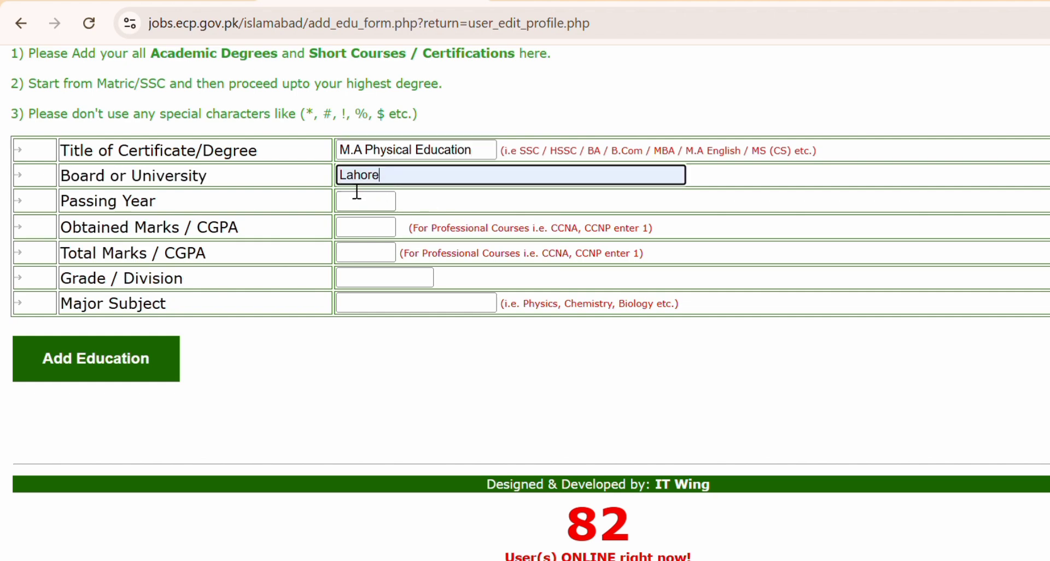
{"action": "left_click", "coordinate": [377, 202]}
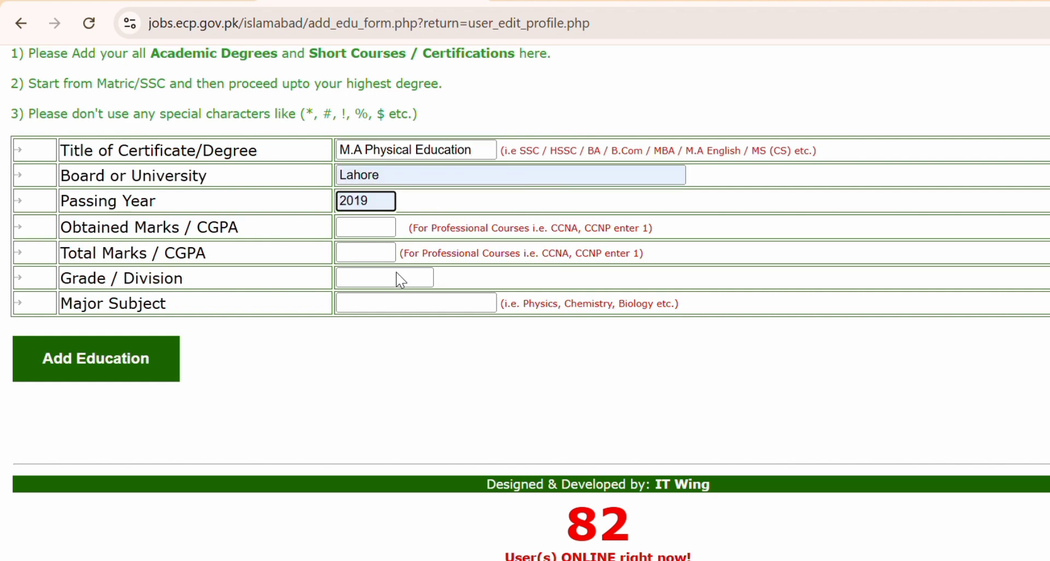
{"action": "type", "text": "202"}
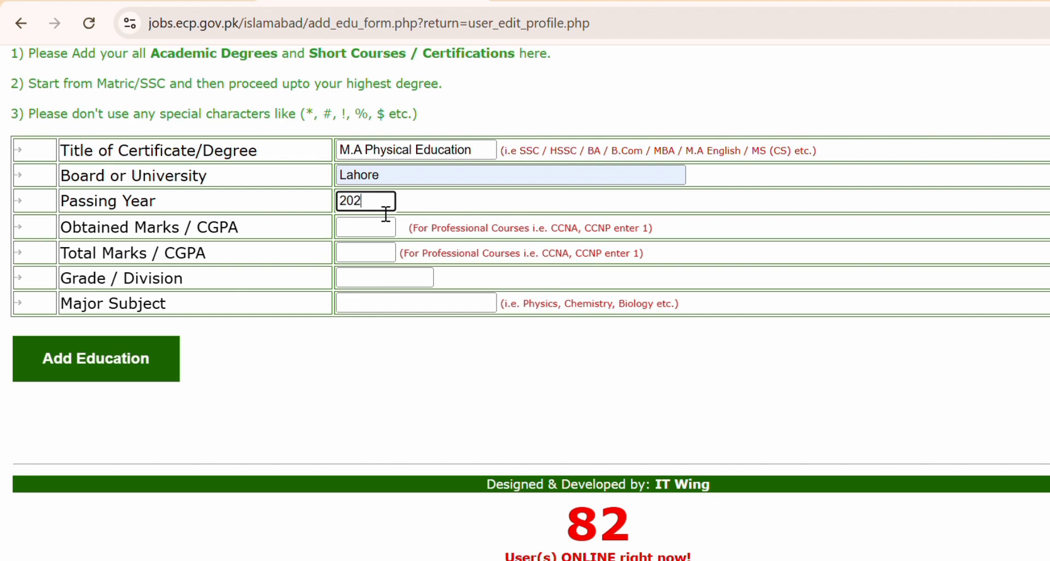
{"action": "type", "text": "4"}
{"action": "left_click", "coordinate": [360, 231]}
{"action": "type", "text": "900"}
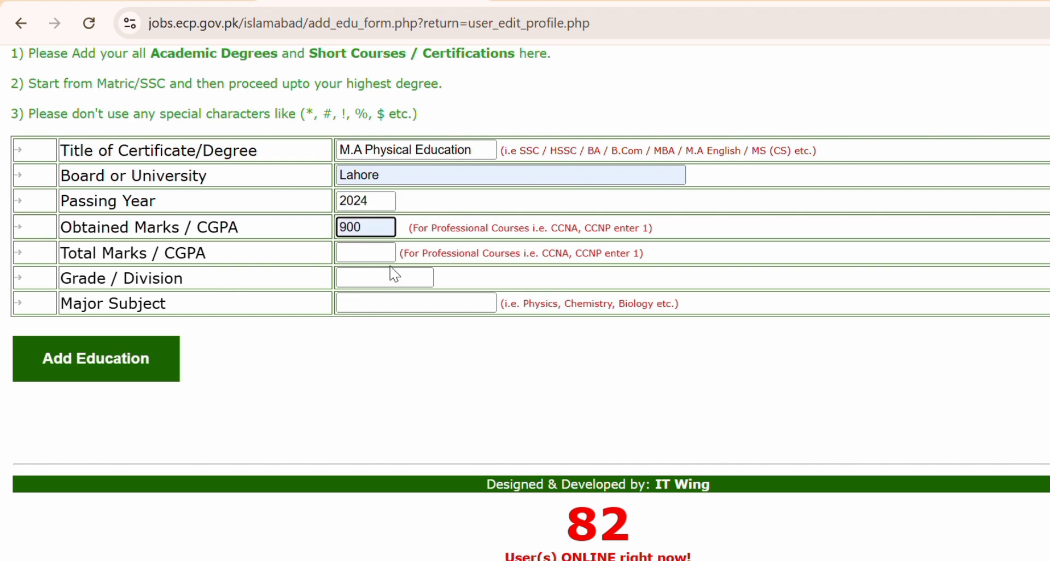
{"action": "key", "text": "BackSpace"}
{"action": "key", "text": "BackSpace"}
{"action": "key", "text": "BackSpace"}
{"action": "type", "text": "700"}
{"action": "left_click", "coordinate": [383, 253]}
{"action": "type", "text": "800"}
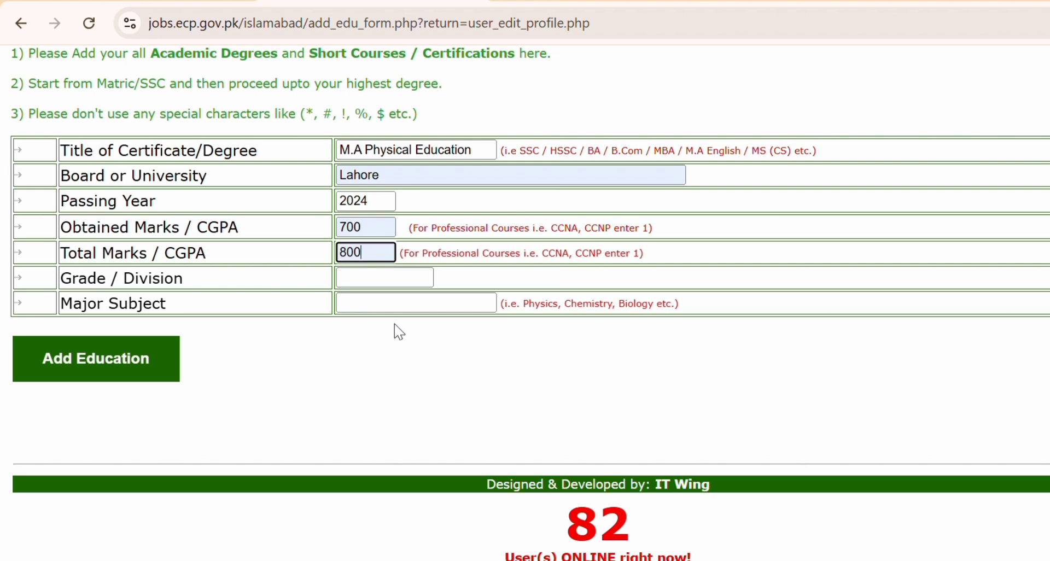
Set grade A and paste Physics, Chemistry, Biology as the major subject.
{"action": "left_click", "coordinate": [376, 279]}
{"action": "scroll", "coordinate": [377, 292], "scroll_direction": "up", "scroll_amount": 1}
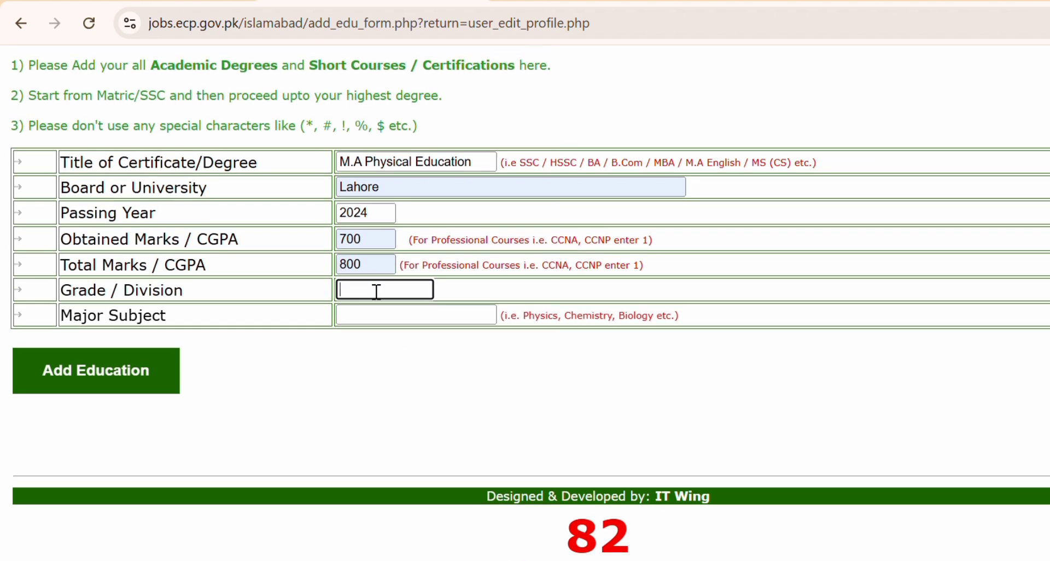
{"action": "type", "text": "A"}
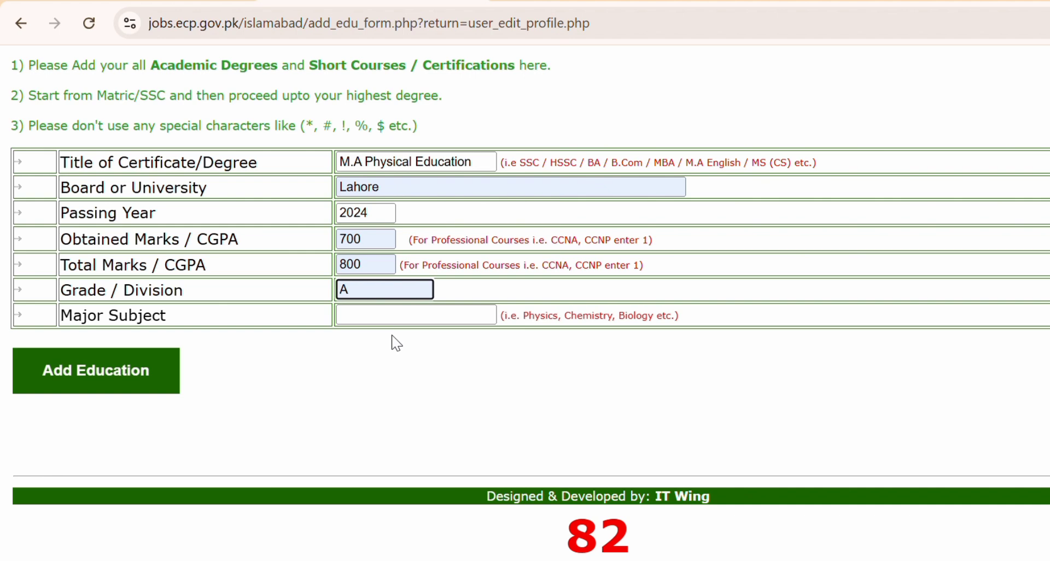
{"action": "left_click", "coordinate": [403, 314]}
{"action": "type", "text": "Physics, Chemistry, Biology"}
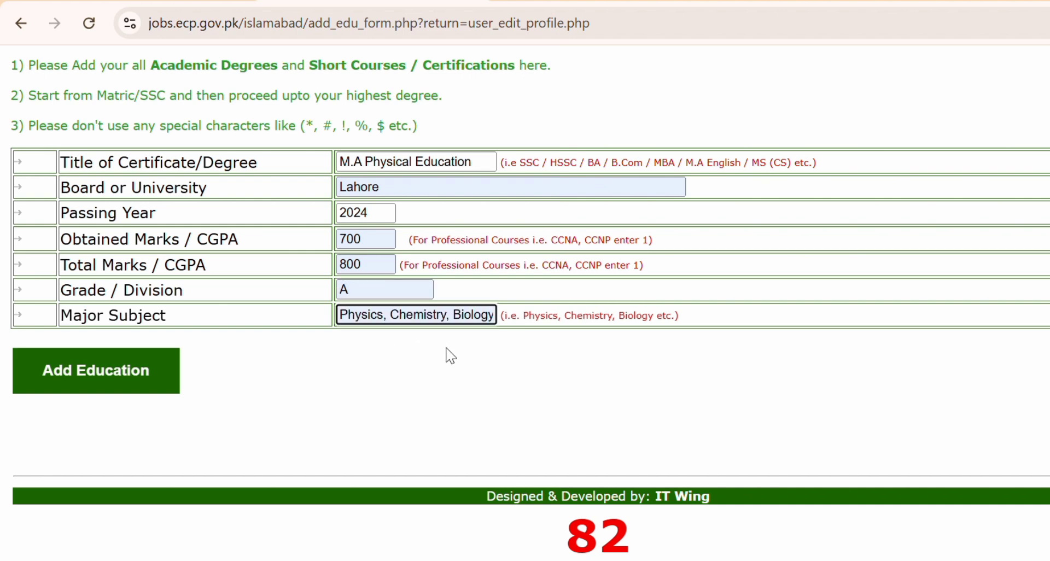
Remove the period so the degree title reads MA Physical Education, and re-enter Lahore as board.
{"action": "left_click", "coordinate": [149, 372]}
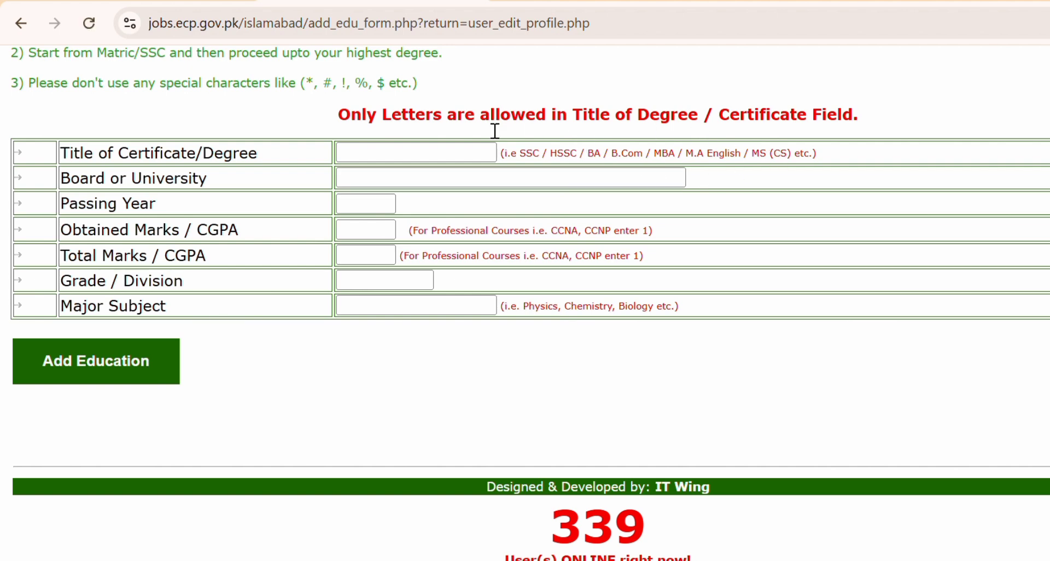
{"action": "left_click", "coordinate": [393, 158]}
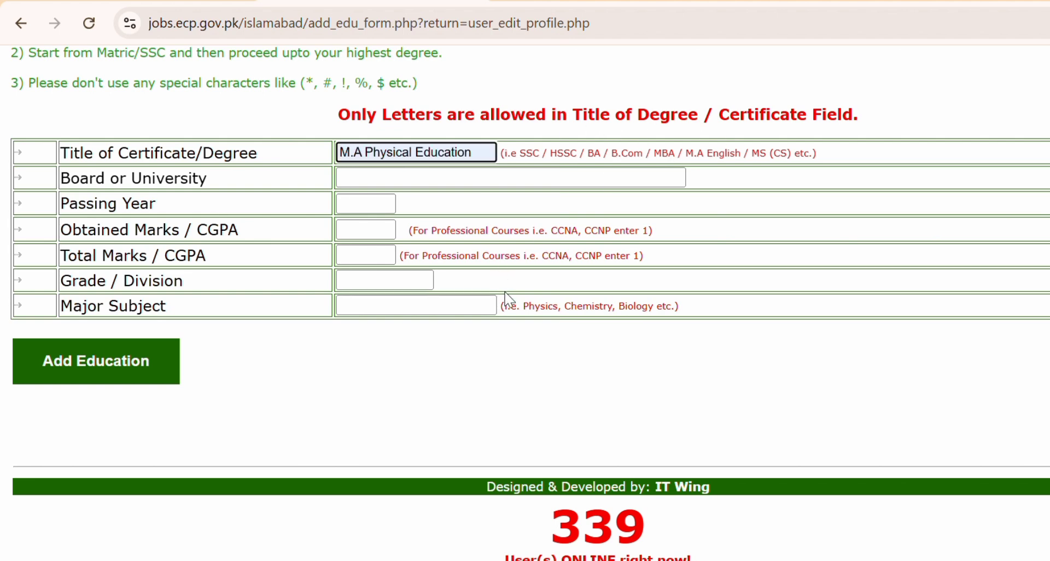
{"action": "key", "text": "BackSpace"}
{"action": "left_click", "coordinate": [367, 172]}
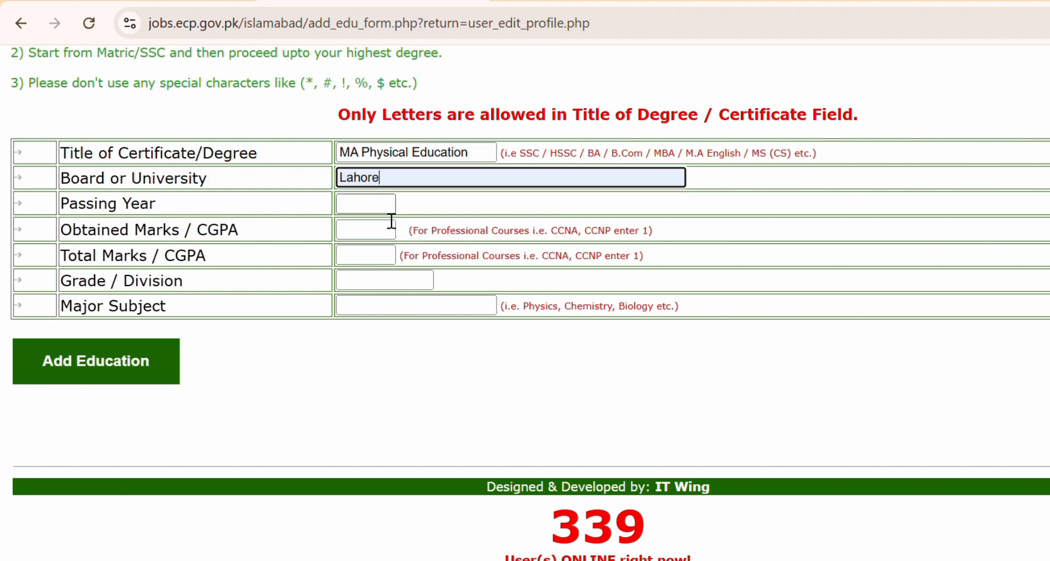
{"action": "key", "text": "Tab"}
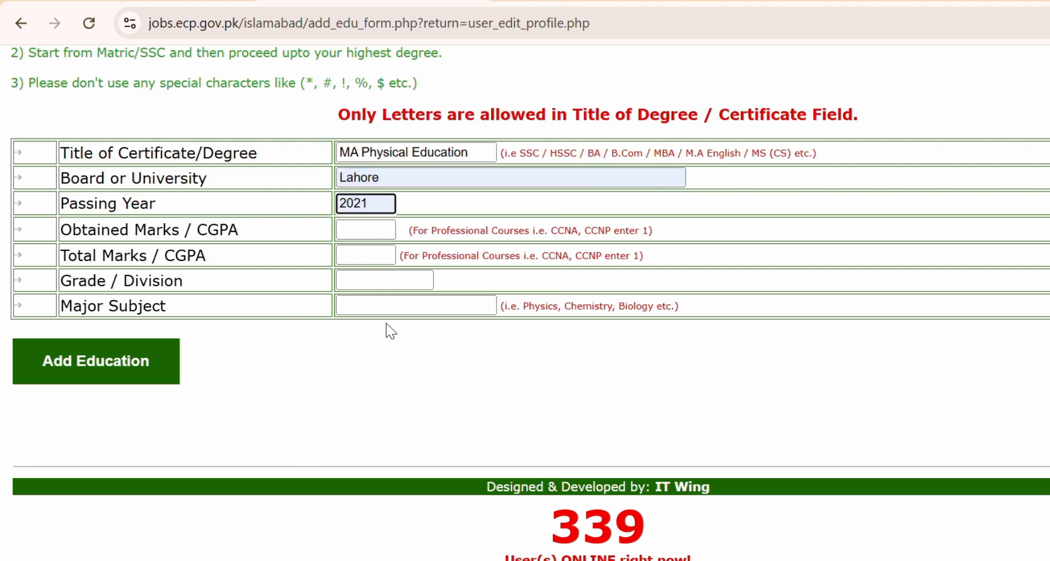
Set the passing year to 2024 and review the letters-only rule for the degree title.
{"action": "left_click", "coordinate": [401, 383]}
{"action": "left_click", "coordinate": [381, 234]}
{"action": "type", "text": "900"}
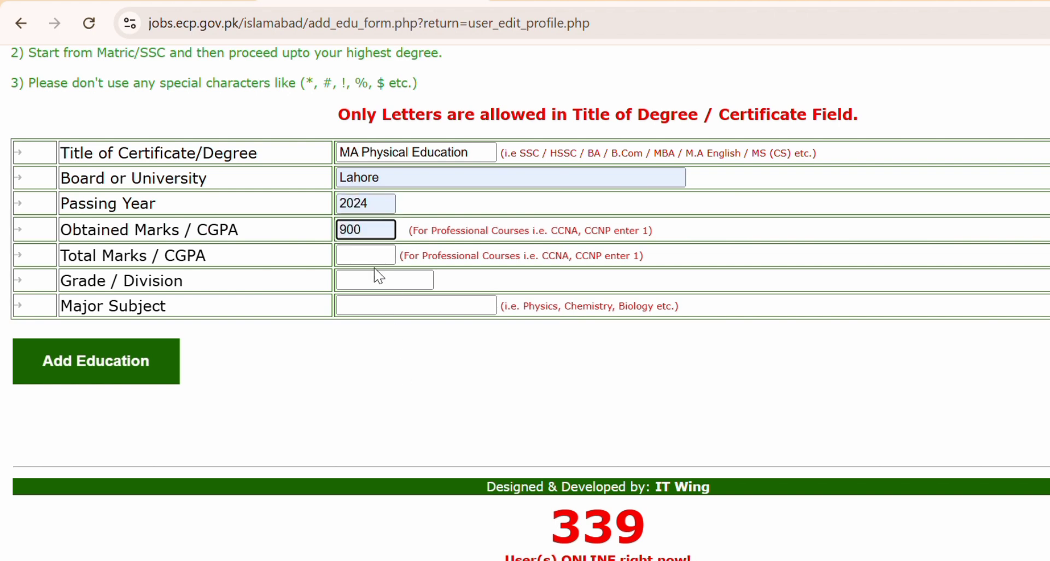
{"action": "key", "text": "BackSpace"}
{"action": "key", "text": "BackSpace"}
{"action": "key", "text": "BackSpace"}
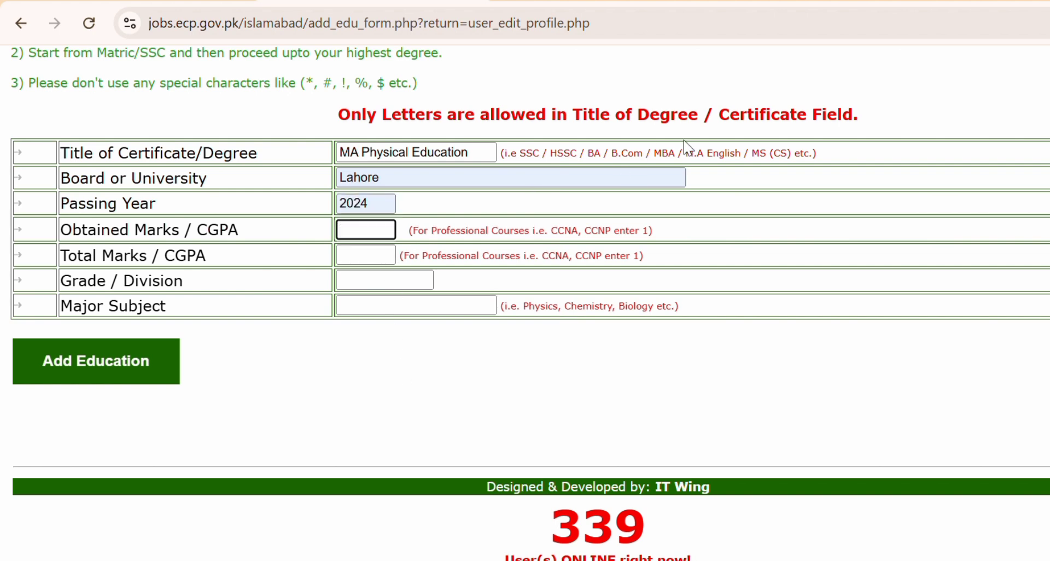
{"action": "scroll", "coordinate": [721, 168], "scroll_direction": "up", "scroll_amount": 3}
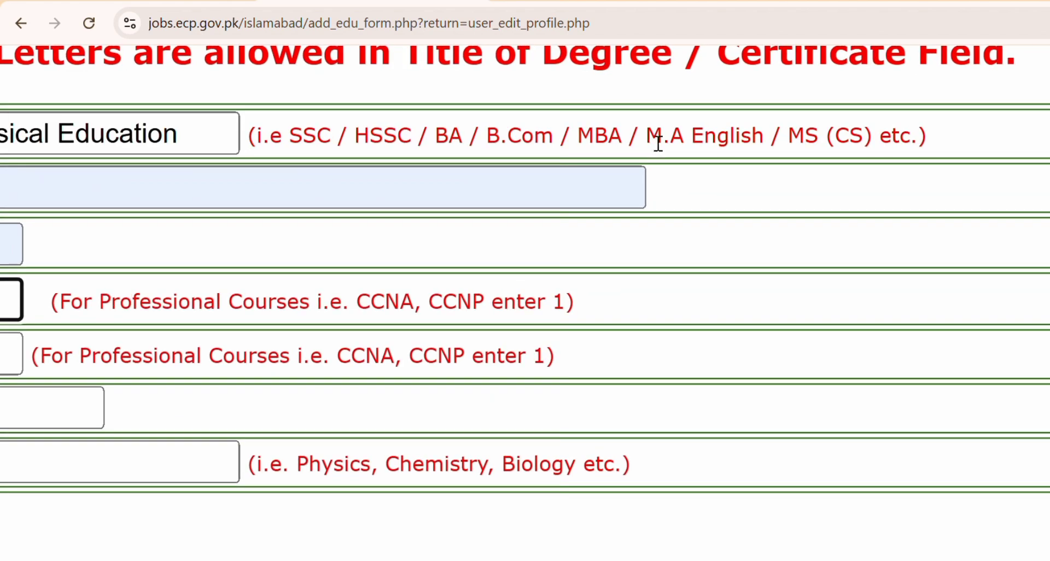
{"action": "left_click_drag", "start_coordinate": [647, 143], "coordinate": [760, 153]}
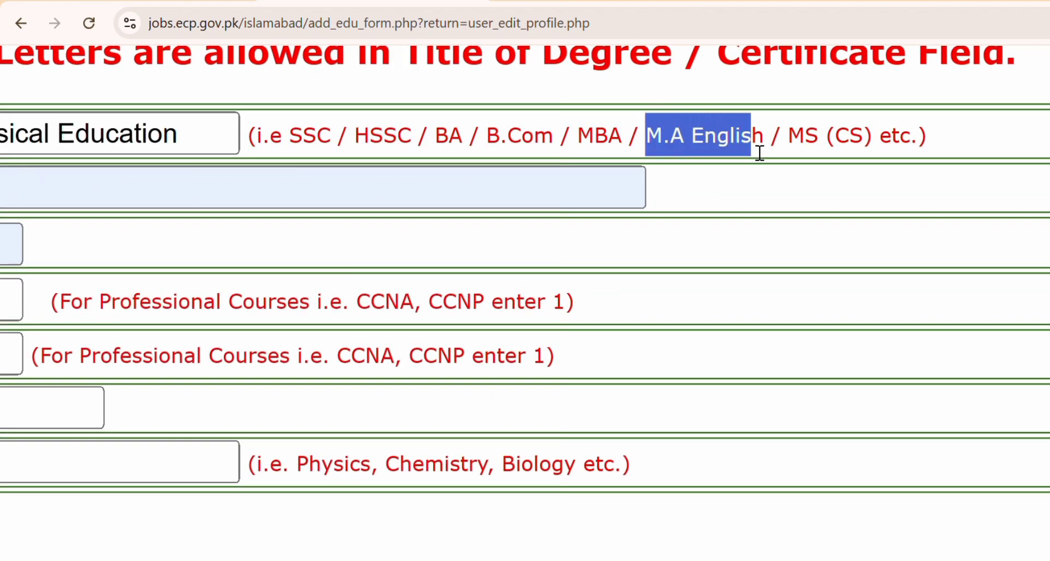
{"action": "scroll", "coordinate": [760, 152], "scroll_direction": "down", "scroll_amount": 3}
{"action": "left_click_drag", "start_coordinate": [801, 124], "coordinate": [193, 124]}
{"action": "double_click", "coordinate": [192, 124]}
{"action": "scroll", "coordinate": [275, 246], "scroll_direction": "down", "scroll_amount": 1}
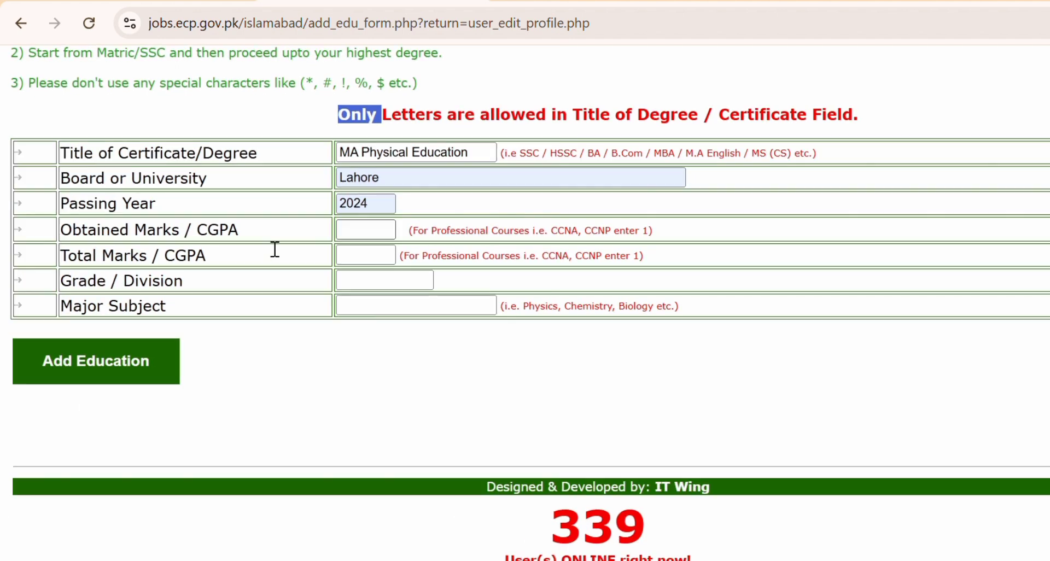
Enter marks 700 of 800, grade A, major Physics, Chemistry, Biology, and resubmit the record.
{"action": "left_click", "coordinate": [361, 230]}
{"action": "type", "text": "700"}
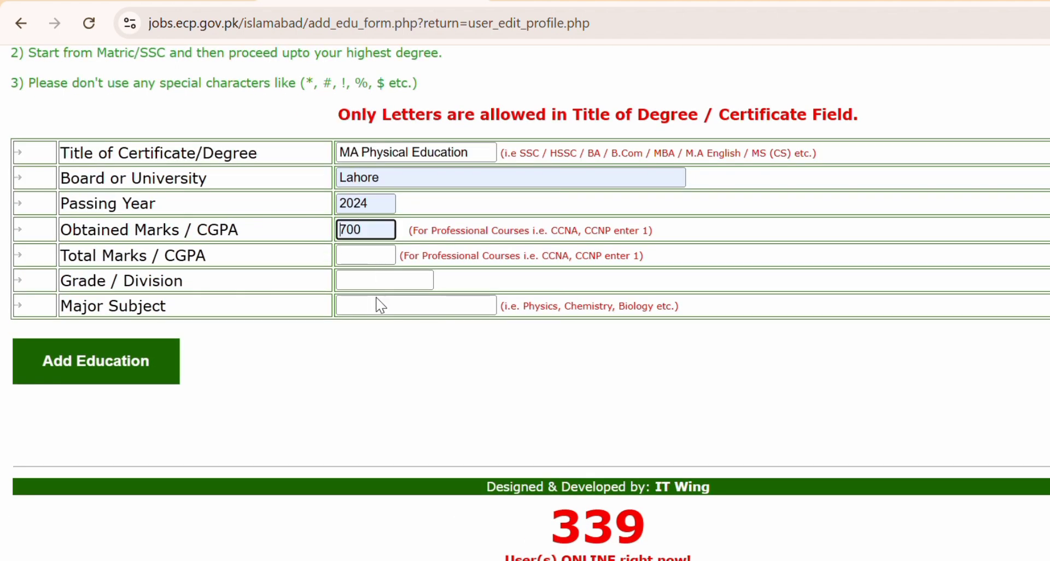
{"action": "left_click", "coordinate": [362, 256]}
{"action": "type", "text": "800"}
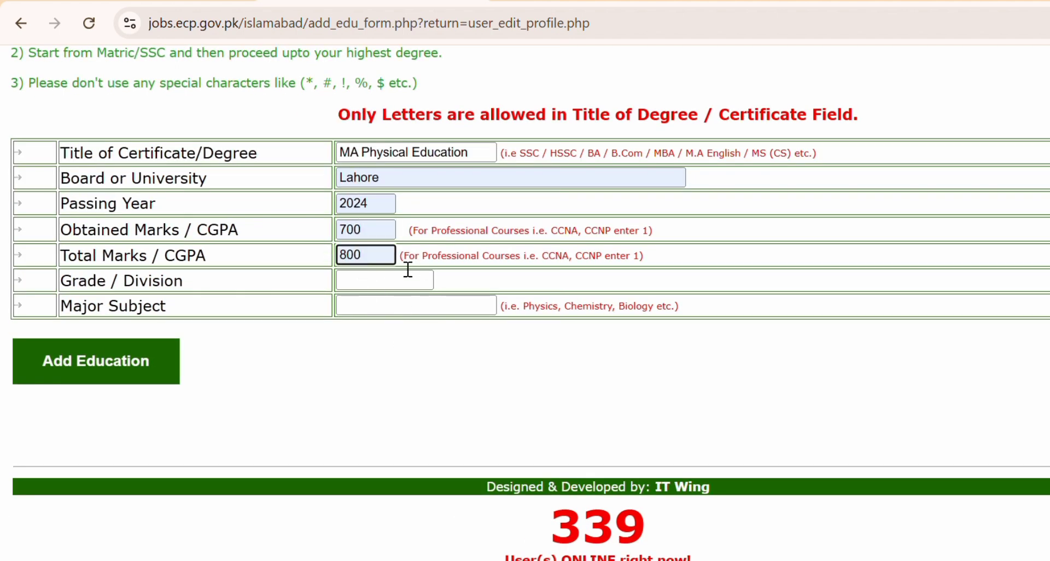
{"action": "left_click", "coordinate": [407, 279]}
{"action": "left_click", "coordinate": [408, 328]}
{"action": "left_click", "coordinate": [381, 307]}
{"action": "left_click", "coordinate": [437, 343]}
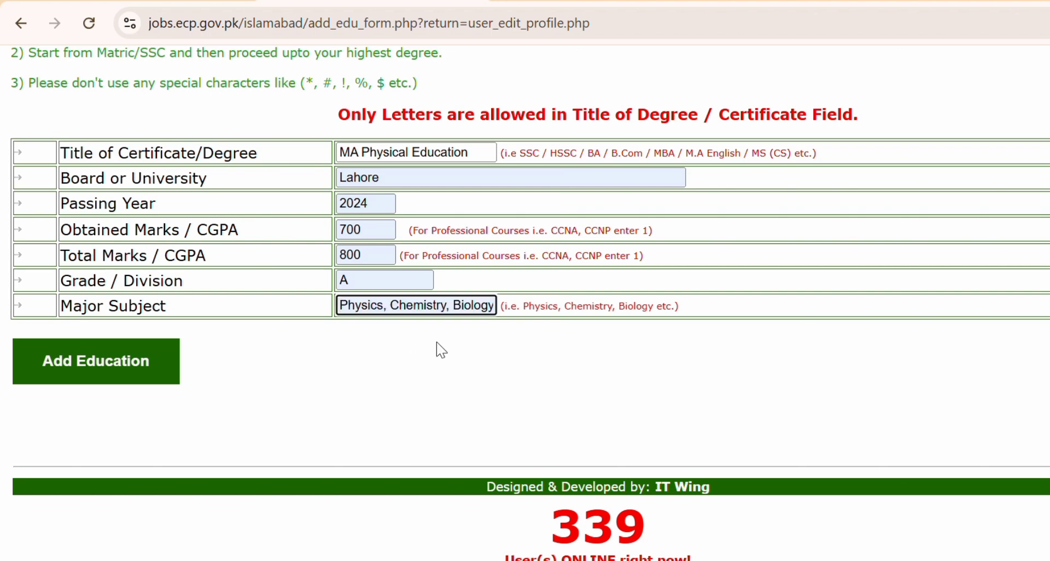
{"action": "left_click", "coordinate": [156, 364]}
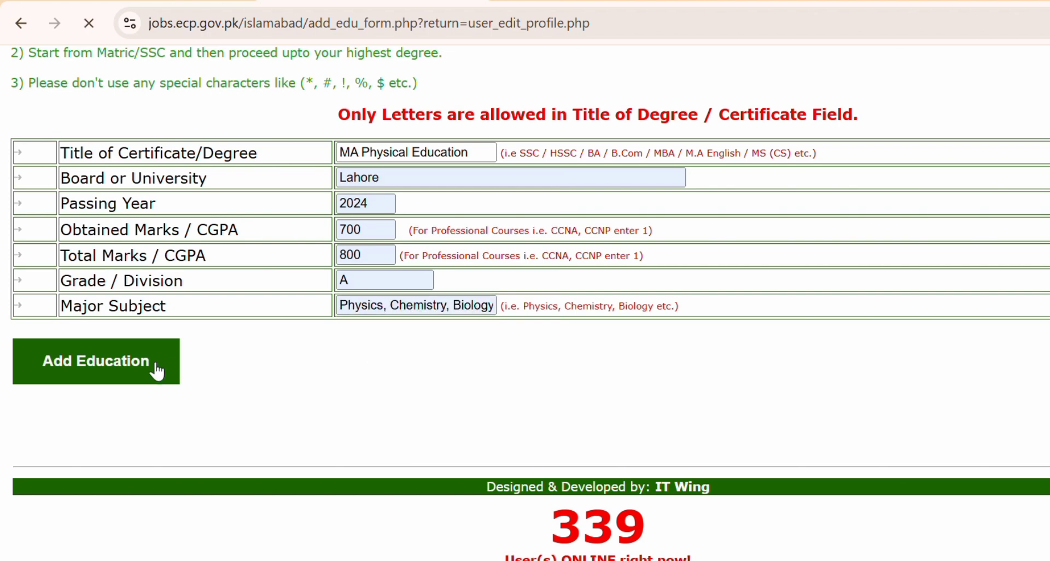
Review the four saved education records and the work experiences note.
{"action": "scroll", "coordinate": [159, 372], "scroll_direction": "down", "scroll_amount": 15}
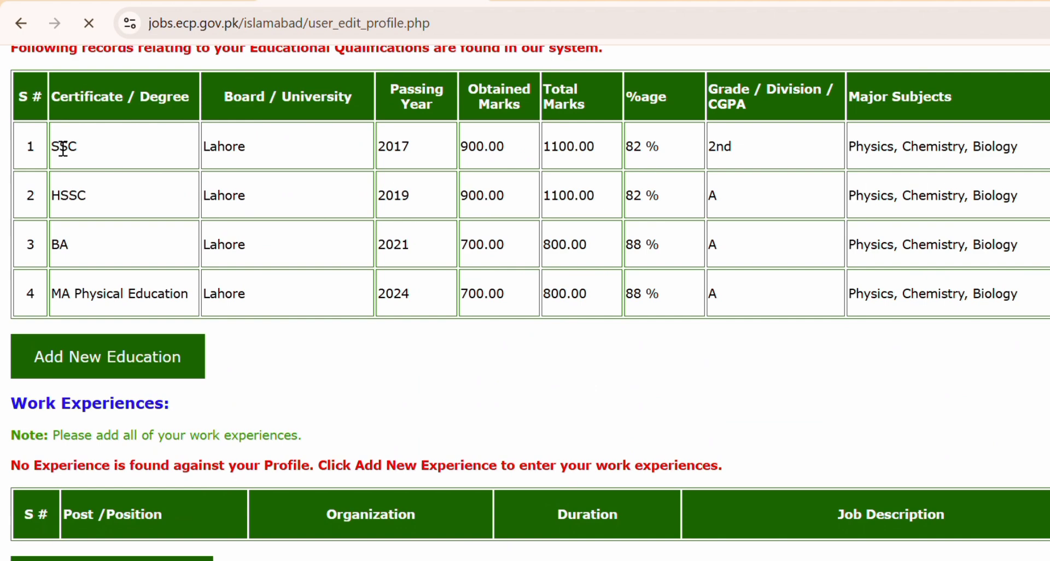
{"action": "left_click_drag", "start_coordinate": [63, 148], "coordinate": [347, 312]}
{"action": "left_click", "coordinate": [345, 310]}
{"action": "scroll", "coordinate": [563, 345], "scroll_direction": "down", "scroll_amount": 3}
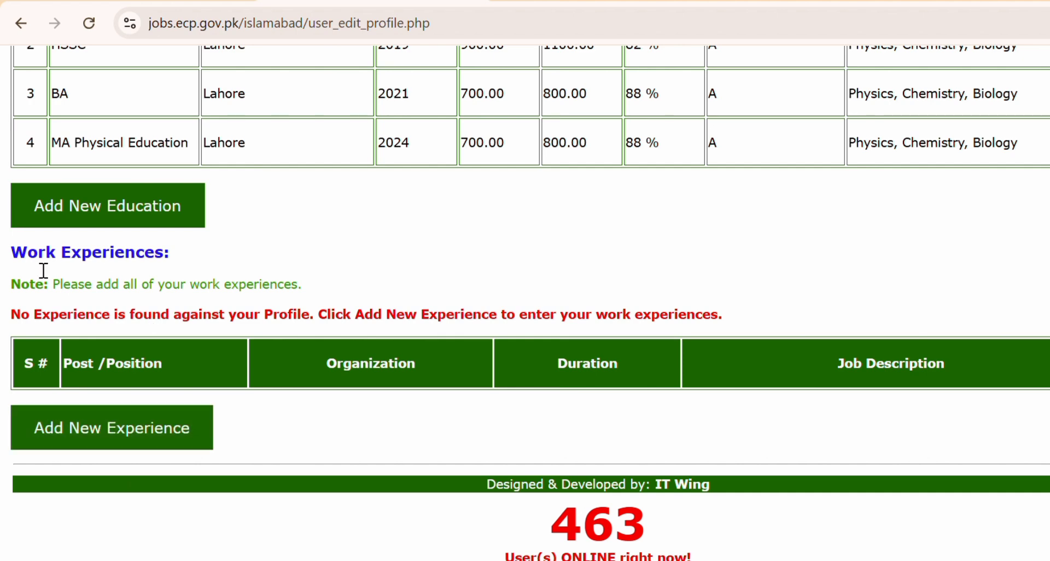
{"action": "left_click_drag", "start_coordinate": [30, 257], "coordinate": [291, 290]}
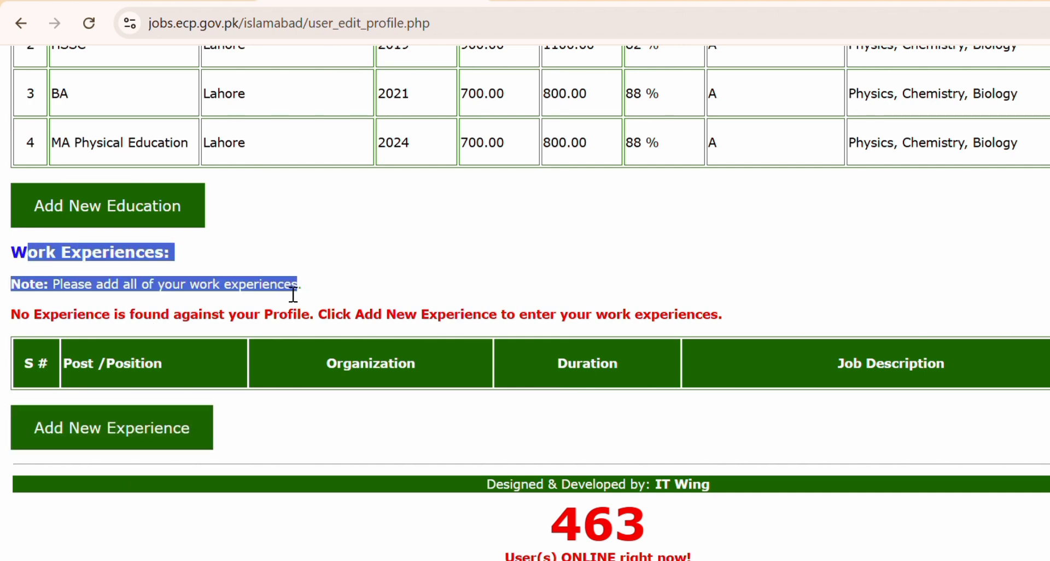
Open the add-work-experience form, going back to the profile once before reopening it.
{"action": "left_click", "coordinate": [155, 446]}
{"action": "scroll", "coordinate": [148, 442], "scroll_direction": "down", "scroll_amount": 7}
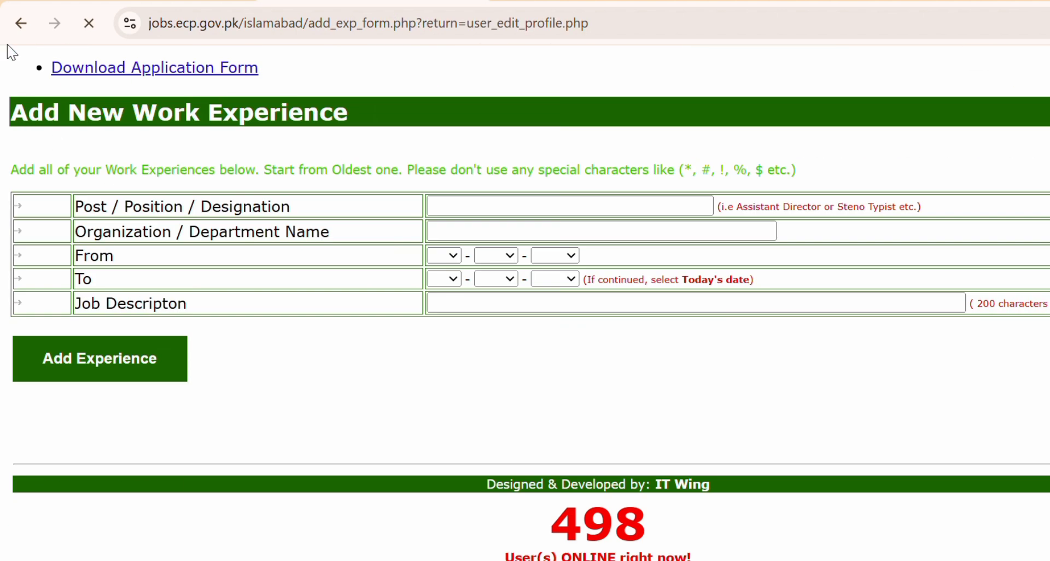
{"action": "left_click", "coordinate": [21, 23]}
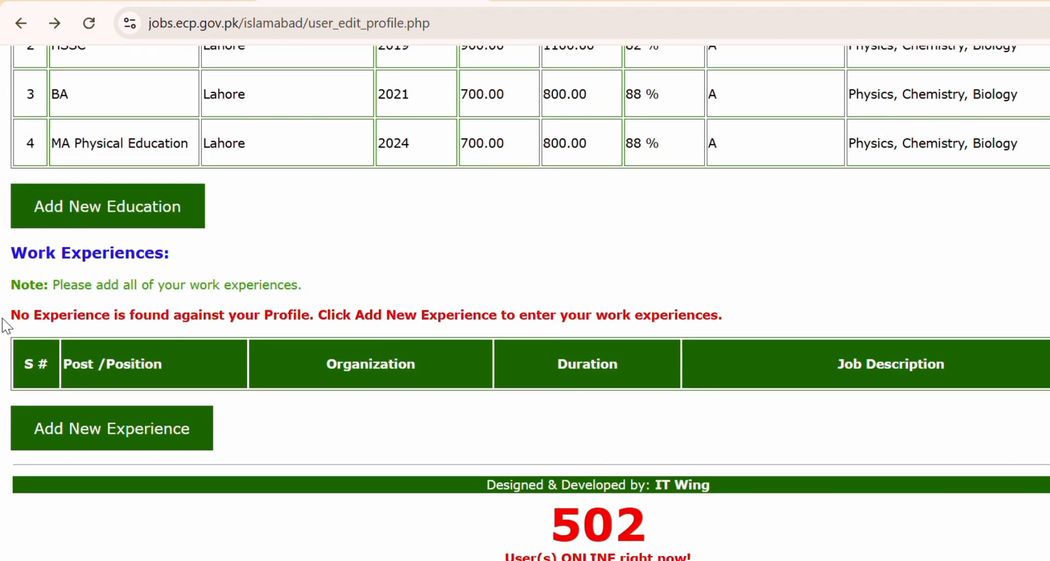
{"action": "left_click_drag", "start_coordinate": [2, 319], "coordinate": [226, 328]}
{"action": "left_click", "coordinate": [291, 316]}
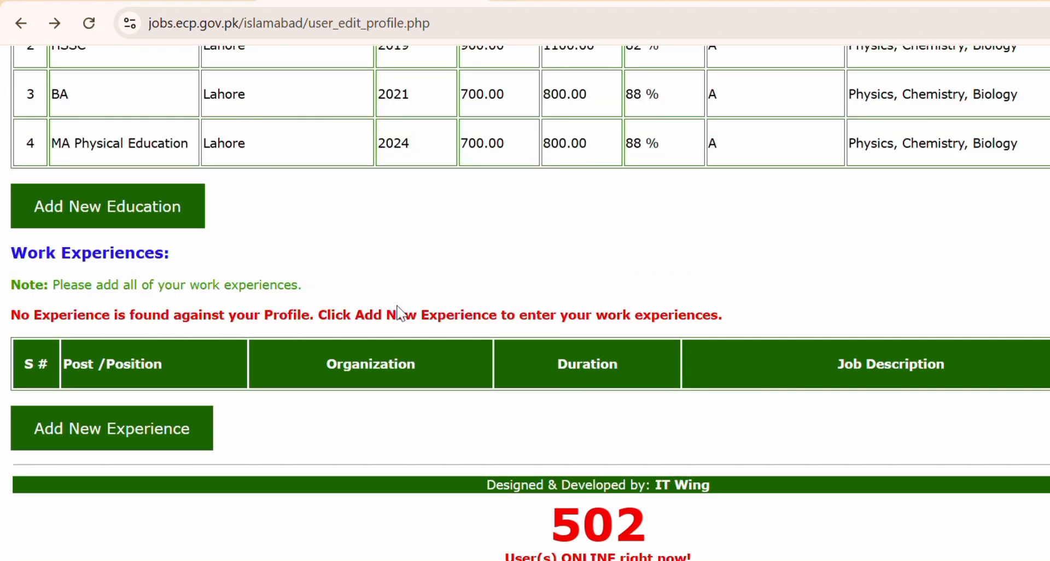
{"action": "left_click", "coordinate": [49, 446]}
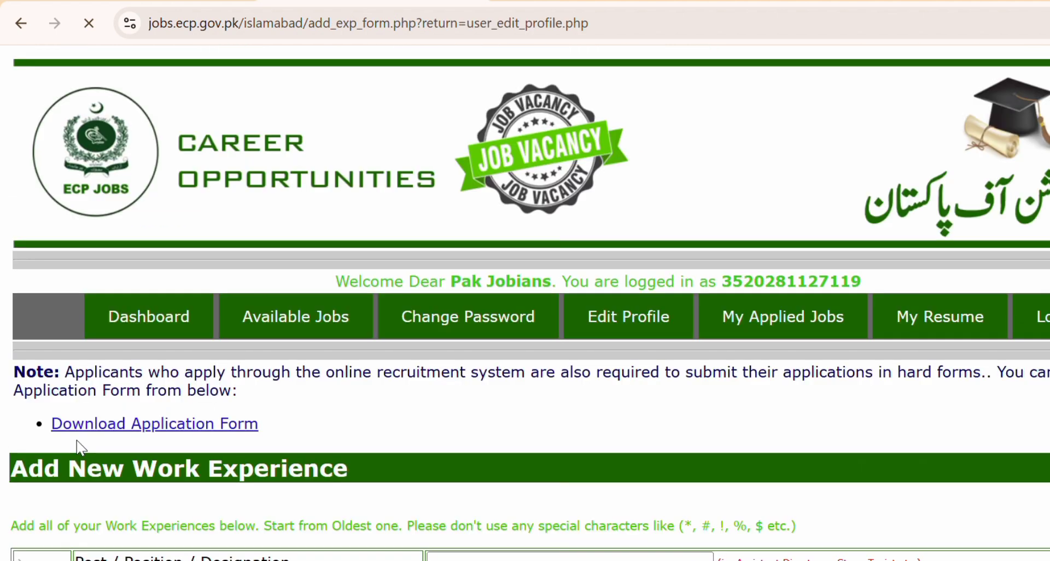
Enter Data Entry Operator as the post and Lahore as the organization.
{"action": "scroll", "coordinate": [79, 447], "scroll_direction": "down", "scroll_amount": 5}
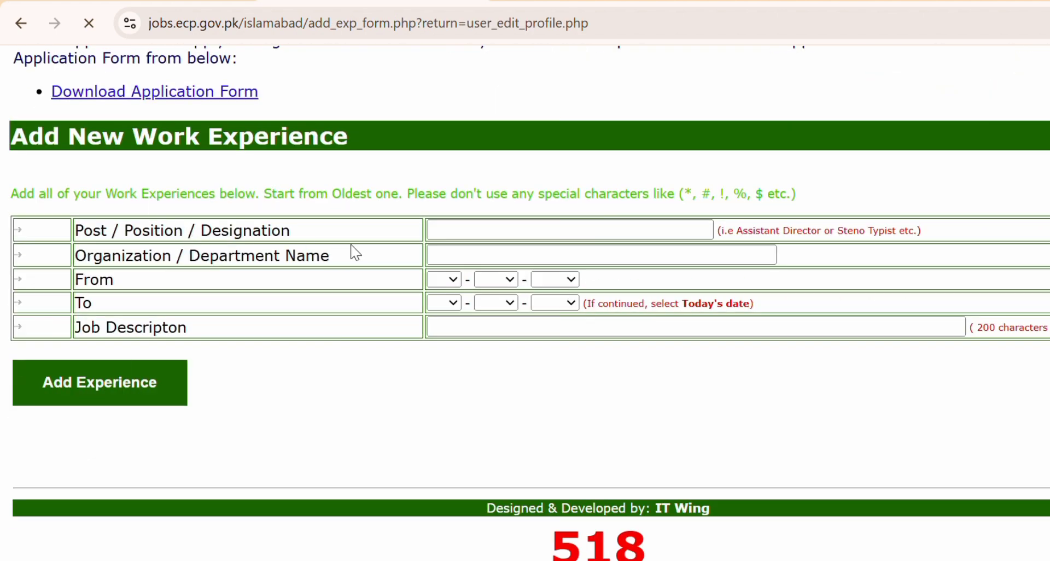
{"action": "left_click", "coordinate": [442, 238]}
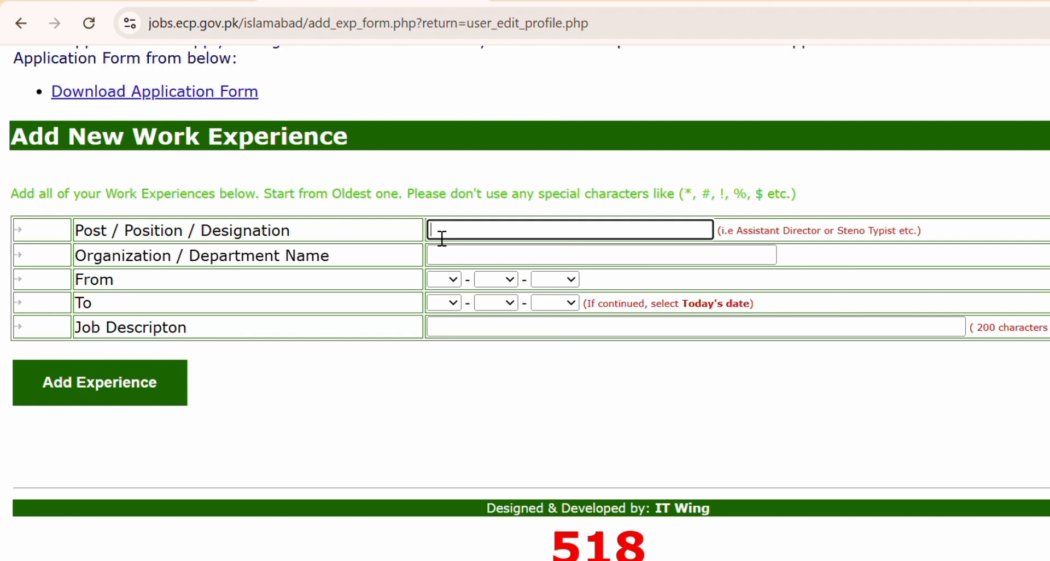
{"action": "type", "text": "Data Entry Operator"}
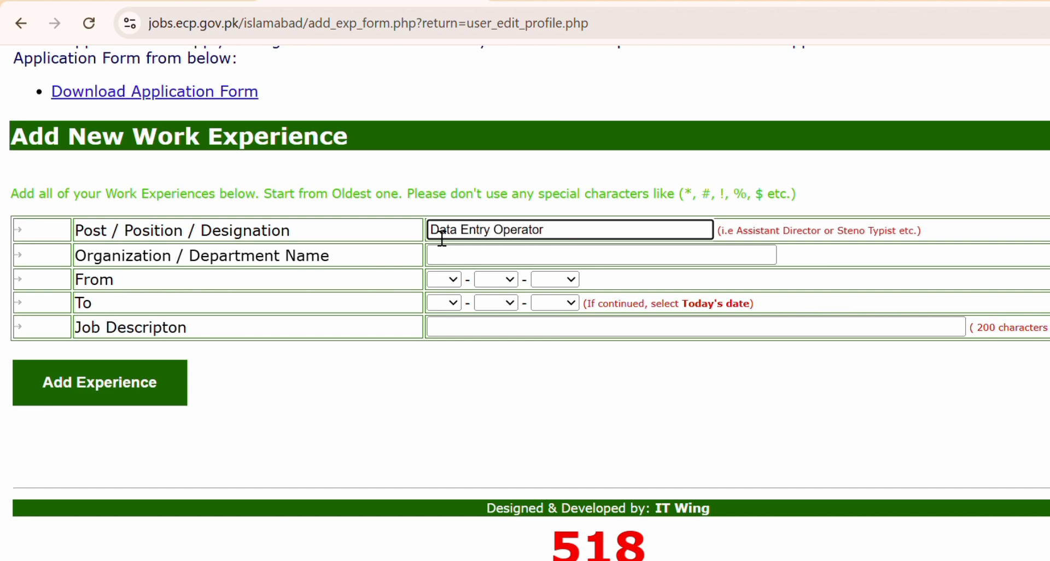
{"action": "key", "text": "Tab"}
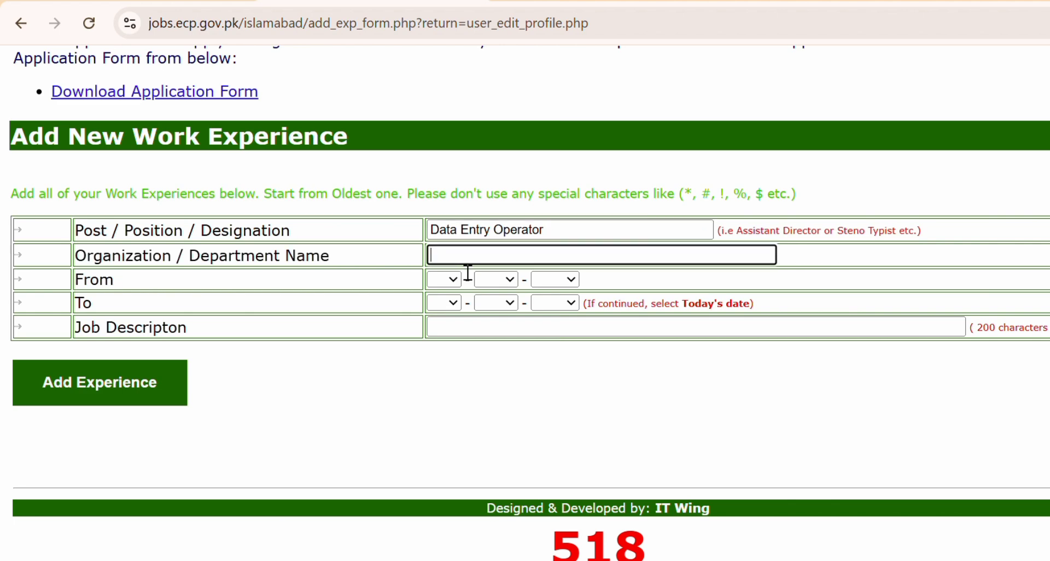
{"action": "type", "text": "Lahore"}
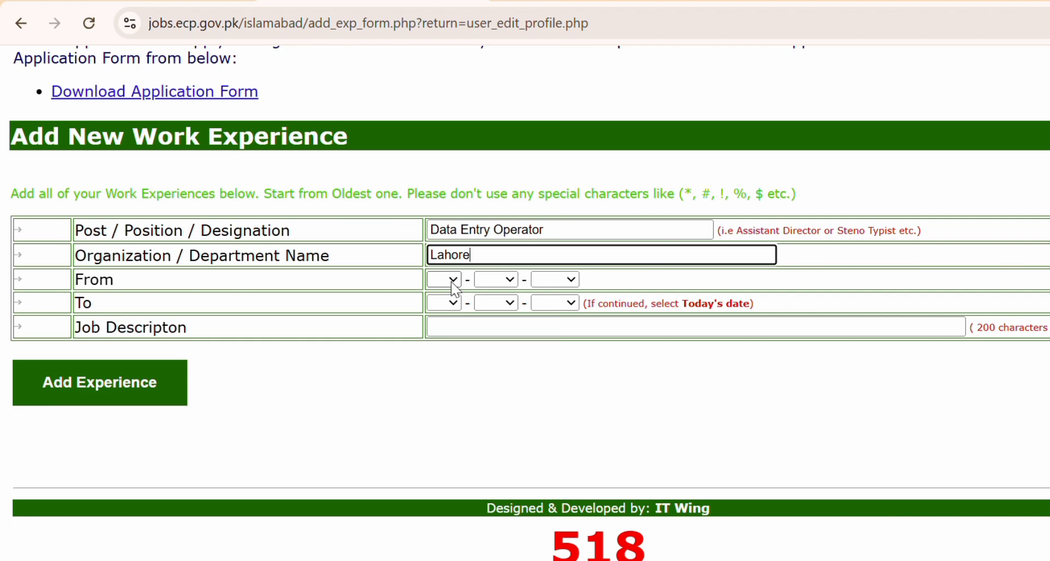
Set the experience start date to 05 Apr 2017.
{"action": "left_click", "coordinate": [452, 283]}
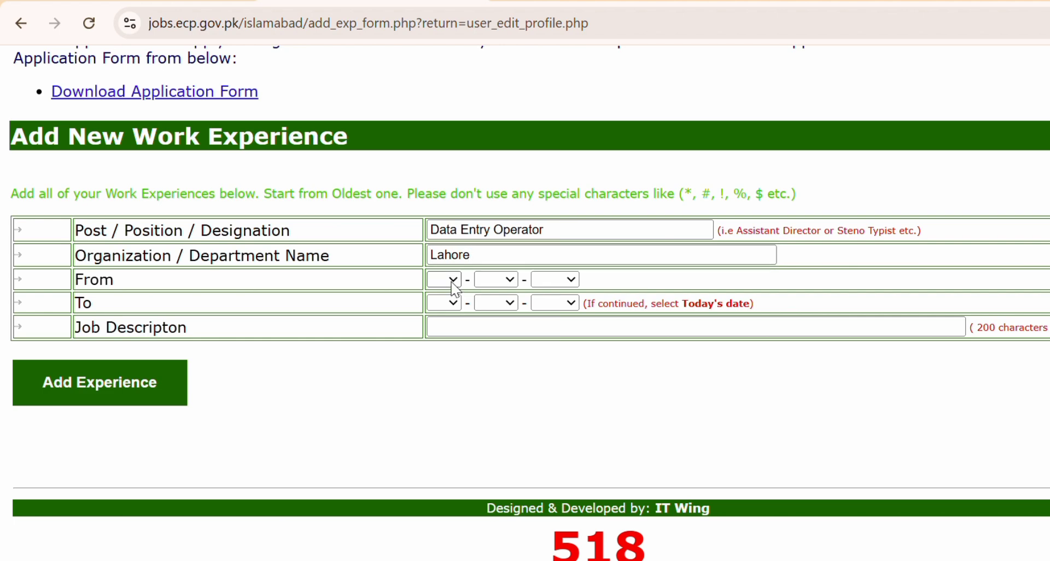
{"action": "left_click", "coordinate": [434, 409]}
{"action": "left_click", "coordinate": [501, 280]}
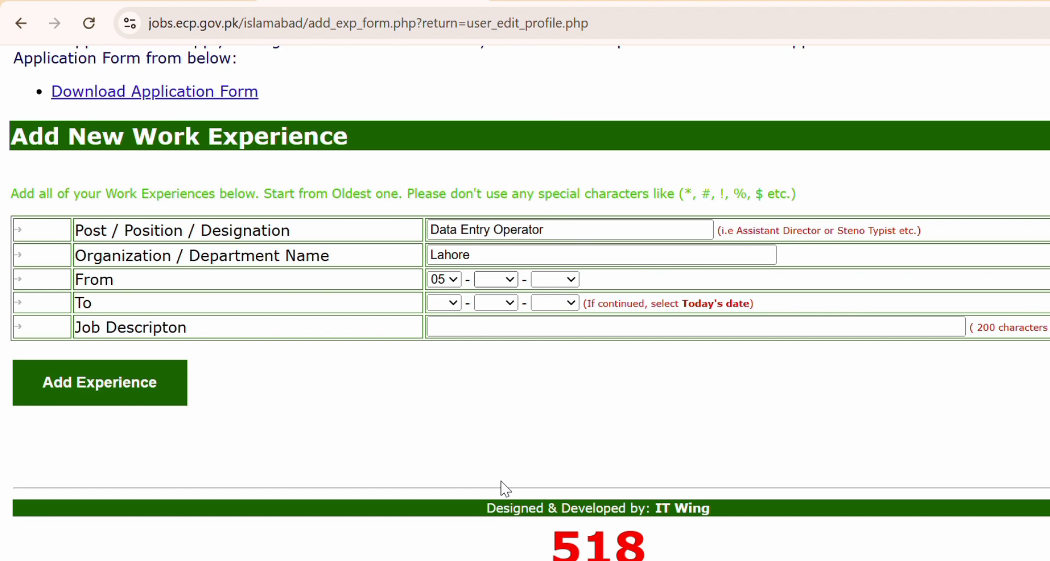
{"action": "left_click", "coordinate": [491, 410]}
{"action": "left_click", "coordinate": [555, 280]}
{"action": "left_click", "coordinate": [556, 414]}
Set the experience end date to 28 Jul 2025.
{"action": "left_click", "coordinate": [458, 306]}
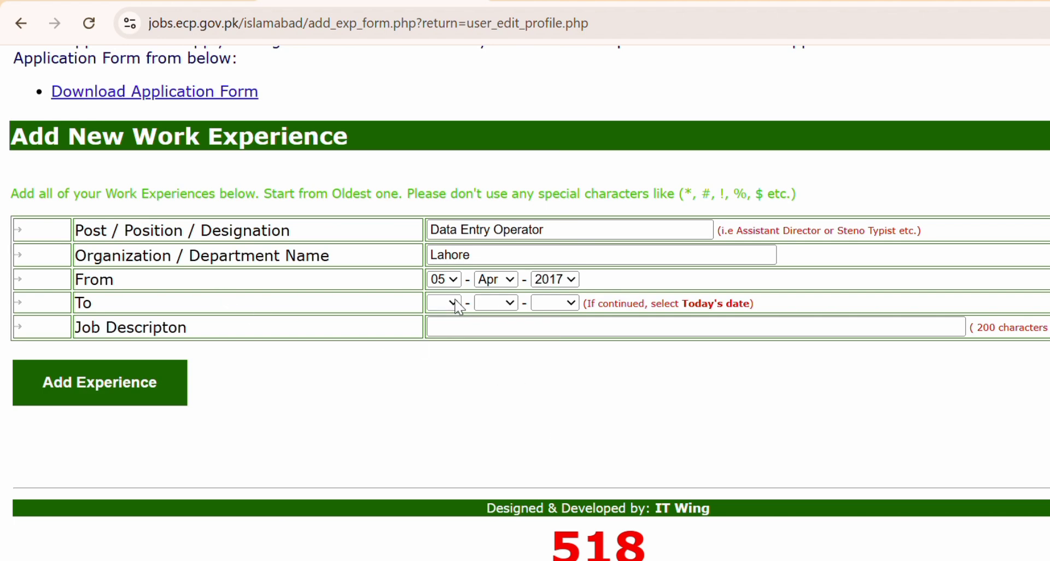
{"action": "left_click", "coordinate": [435, 114]}
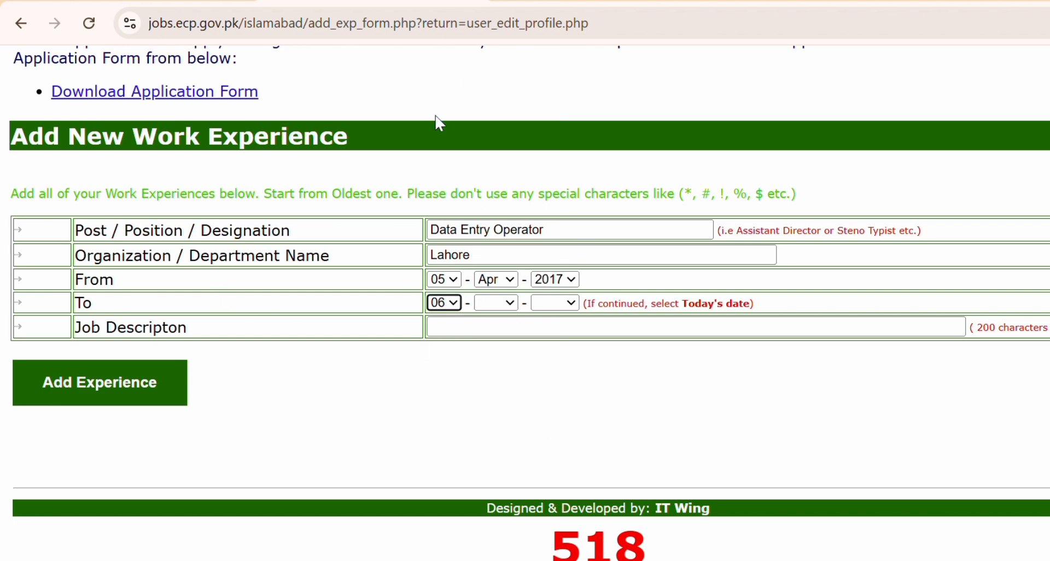
{"action": "left_click", "coordinate": [508, 306]}
{"action": "left_click", "coordinate": [498, 169]}
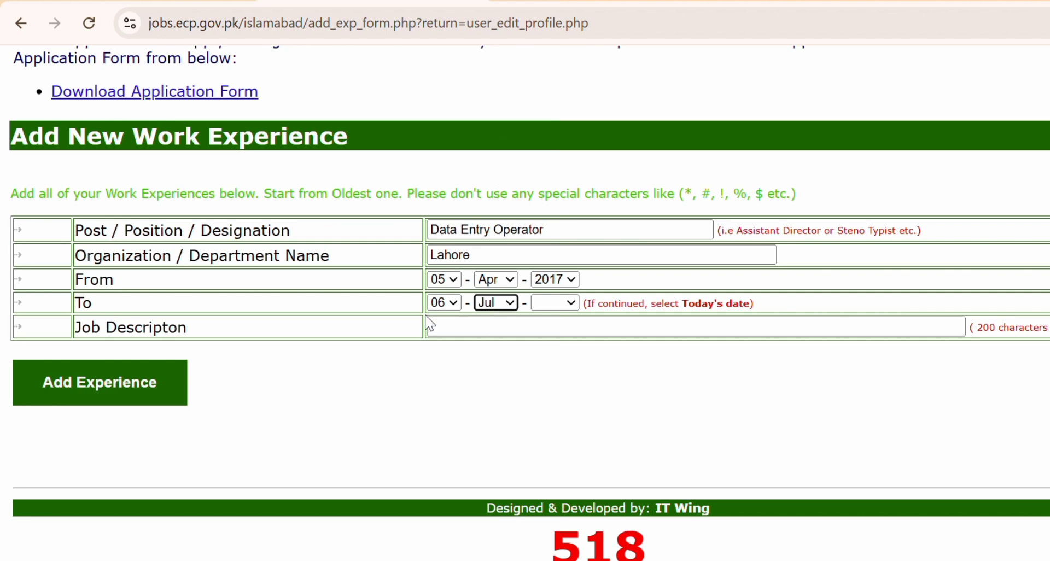
{"action": "left_click", "coordinate": [451, 300]}
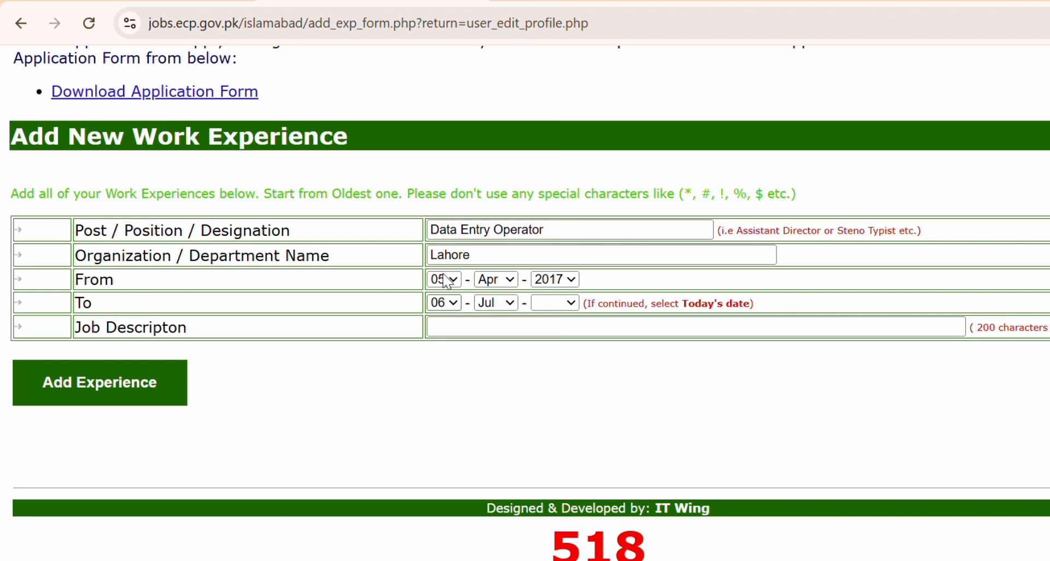
{"action": "type", "text": "28"}
{"action": "left_click", "coordinate": [563, 304]}
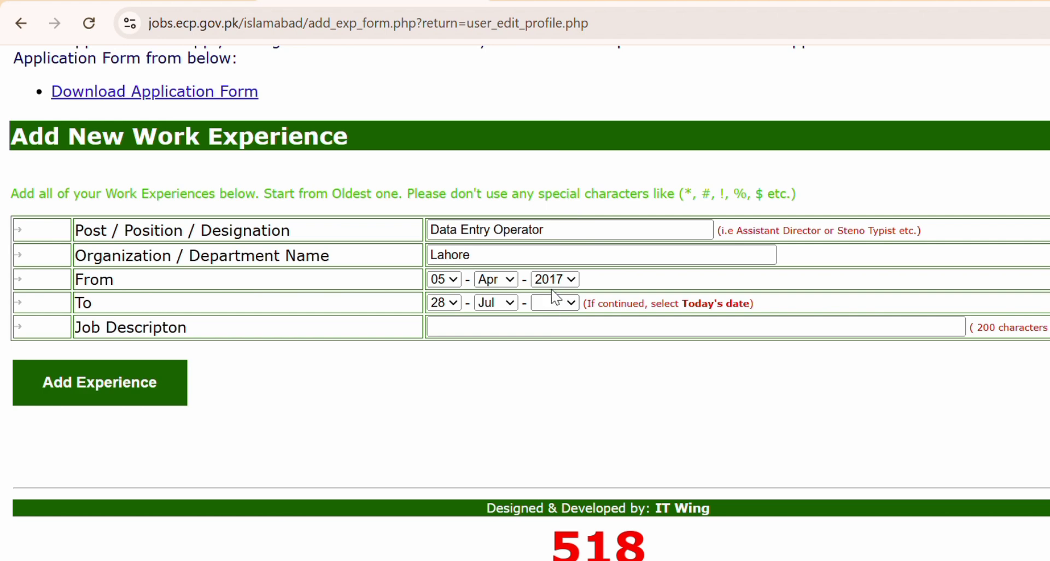
{"action": "left_click", "coordinate": [552, 291]}
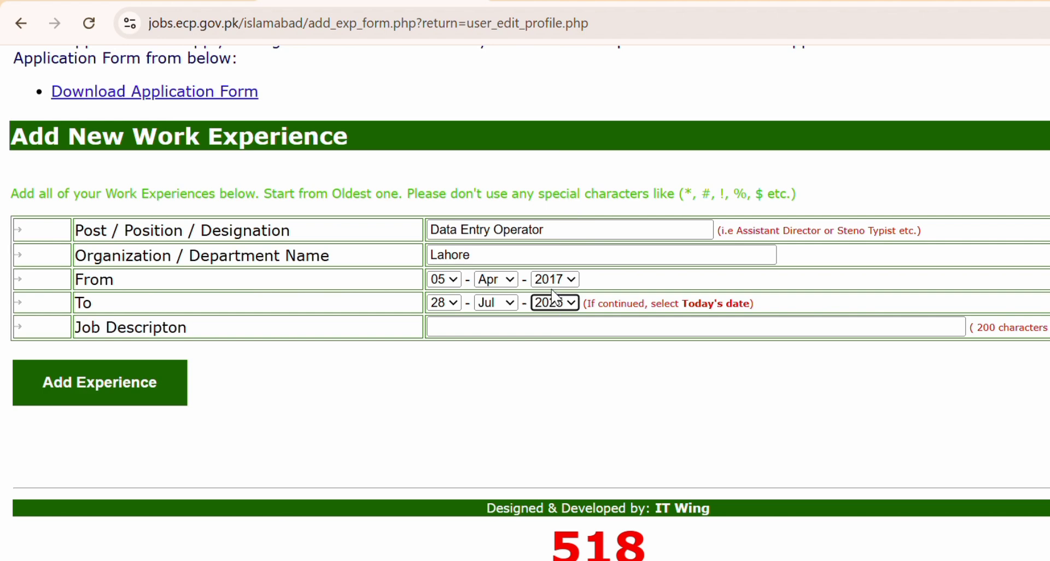
Add the job description 'I am data entry operator.' and save the experience.
{"action": "left_click", "coordinate": [529, 330]}
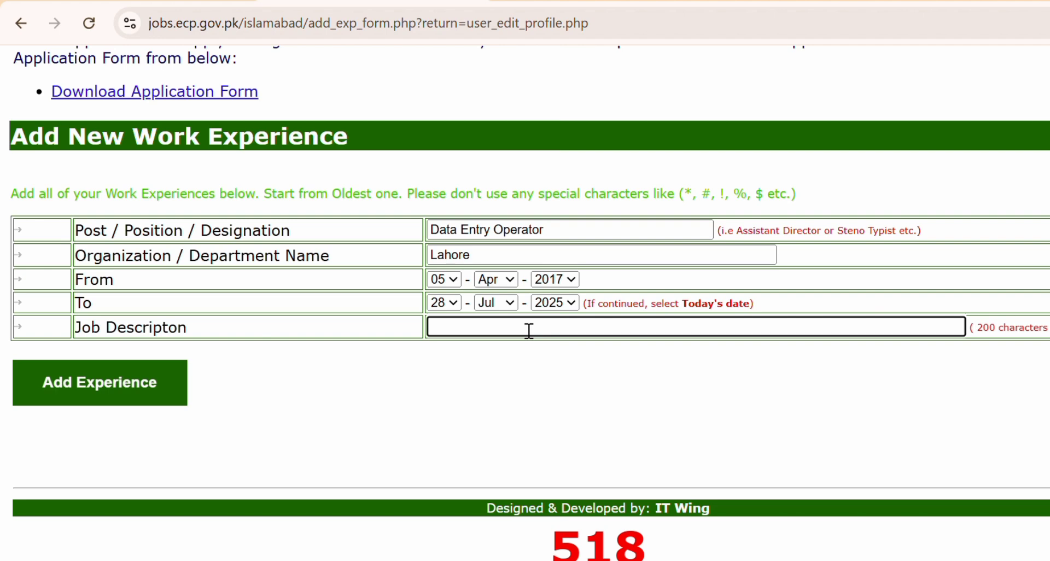
{"action": "type", "text": "I am data entry operator."}
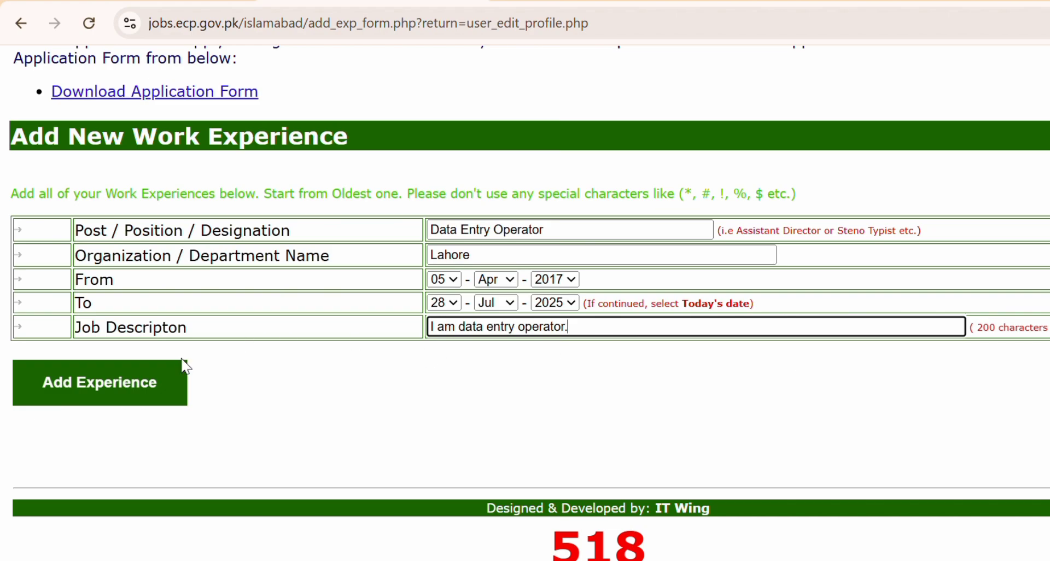
{"action": "left_click", "coordinate": [141, 383]}
{"action": "scroll", "coordinate": [140, 382], "scroll_direction": "down", "scroll_amount": 10}
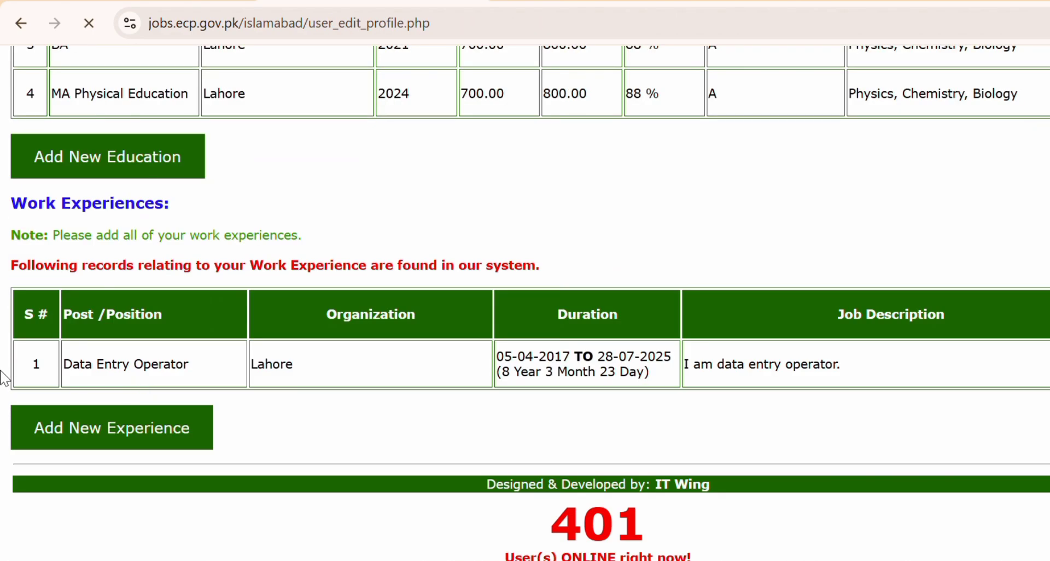
{"action": "left_click_drag", "start_coordinate": [2, 370], "coordinate": [1016, 412]}
{"action": "scroll", "coordinate": [831, 448], "scroll_direction": "down", "scroll_amount": 10}
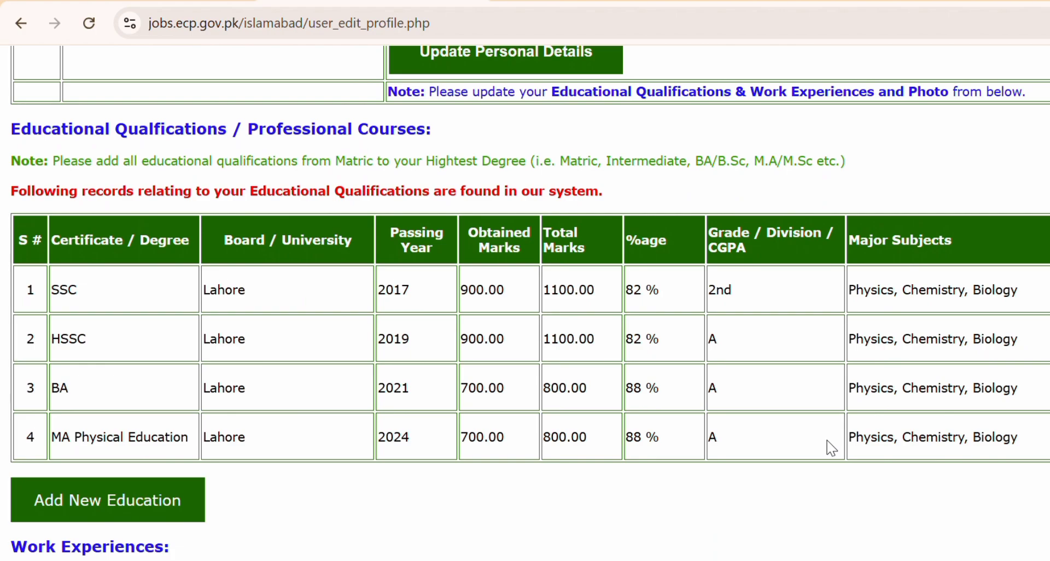
{"action": "scroll", "coordinate": [827, 441], "scroll_direction": "down", "scroll_amount": 5}
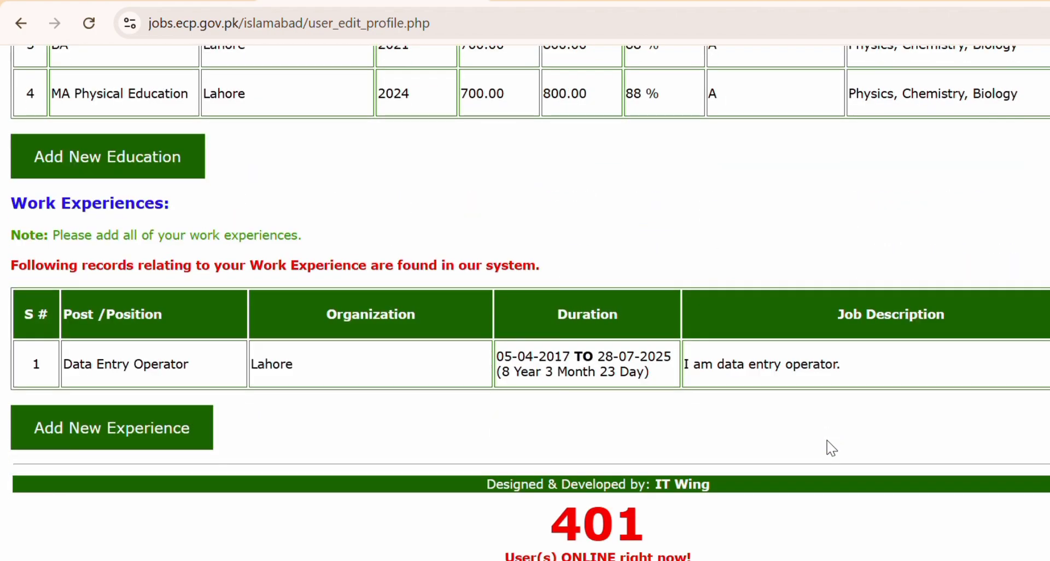
{"action": "scroll", "coordinate": [827, 441], "scroll_direction": "up", "scroll_amount": 20}
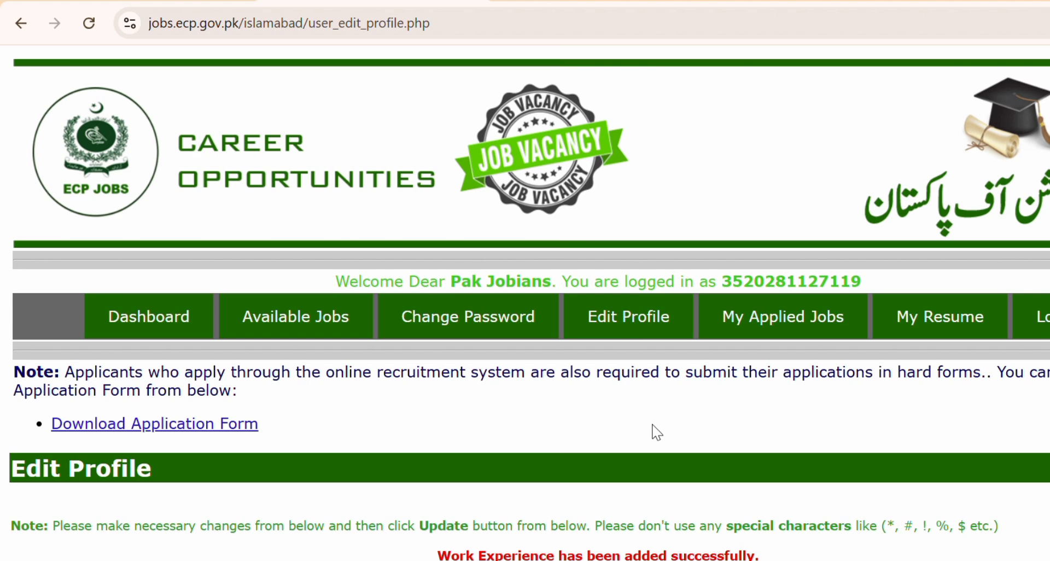
{"action": "left_click", "coordinate": [646, 324]}
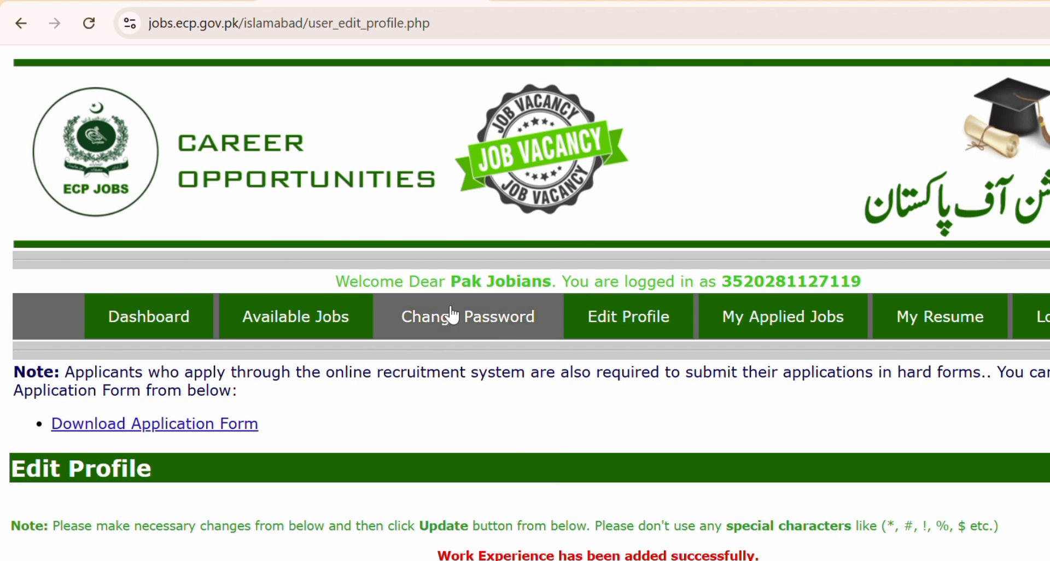
Confirm no jobs are applied for, then view the resume's four qualifications and one work experience.
{"action": "left_click", "coordinate": [827, 319]}
{"action": "scroll", "coordinate": [827, 319], "scroll_direction": "down", "scroll_amount": 3}
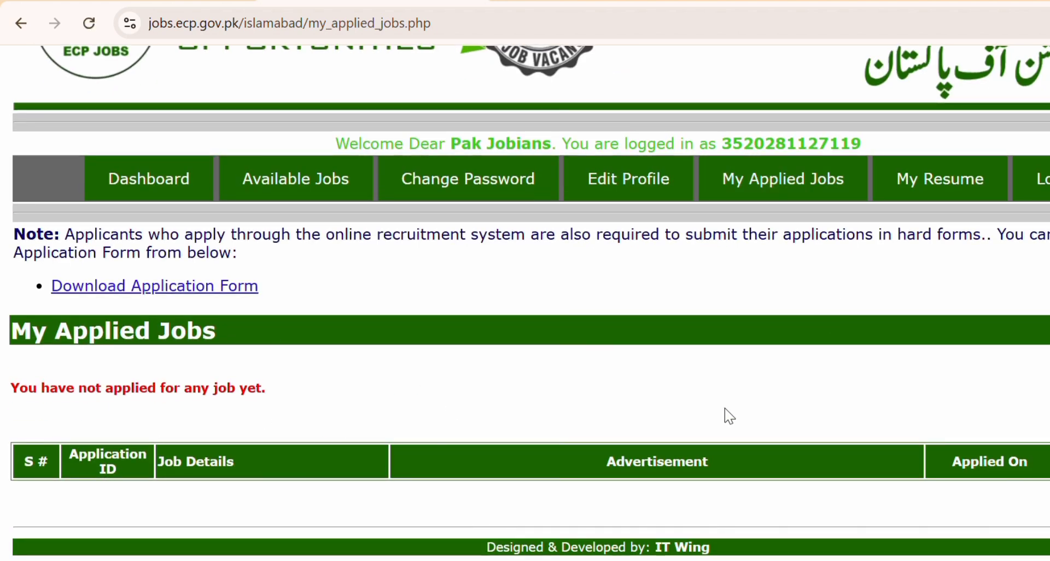
{"action": "scroll", "coordinate": [725, 409], "scroll_direction": "up", "scroll_amount": 3}
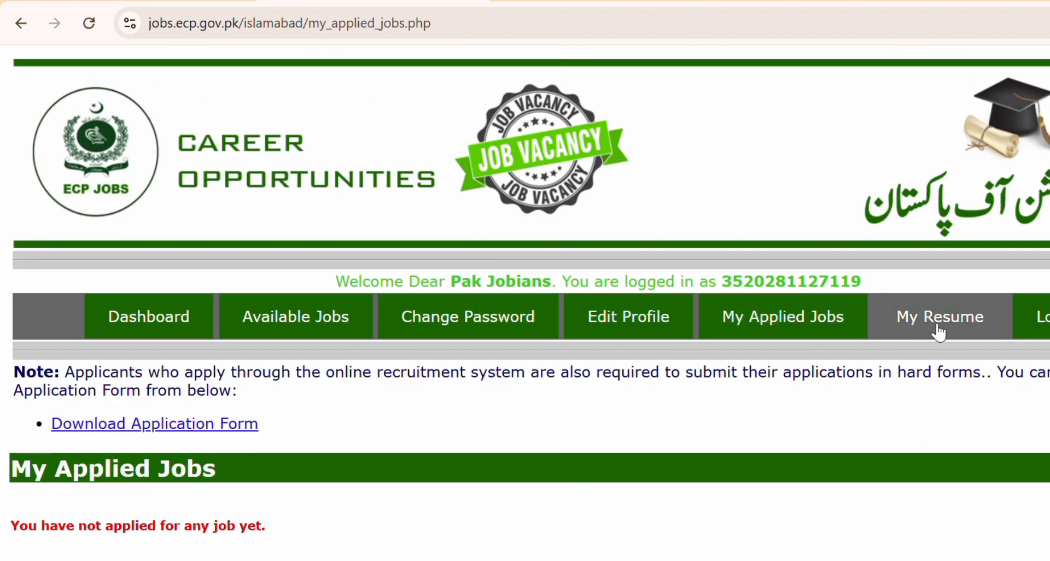
{"action": "left_click", "coordinate": [933, 326]}
{"action": "scroll", "coordinate": [596, 389], "scroll_direction": "down", "scroll_amount": 10}
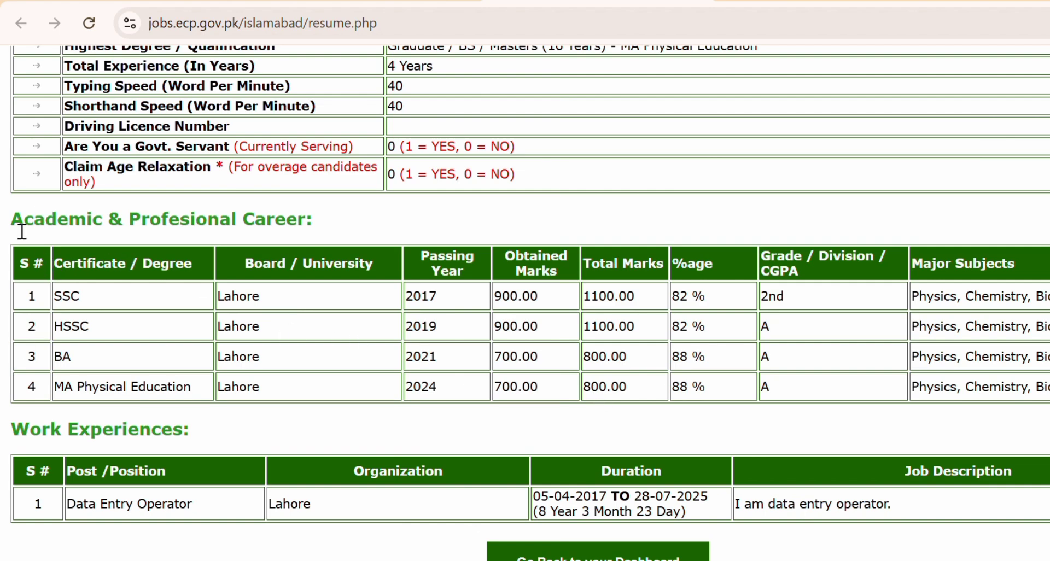
{"action": "left_click_drag", "start_coordinate": [933, 515], "coordinate": [239, 328]}
Return to the dashboard, list Available Jobs and locate Assistant Election Commissioner (BPS-17).
{"action": "left_click", "coordinate": [506, 553]}
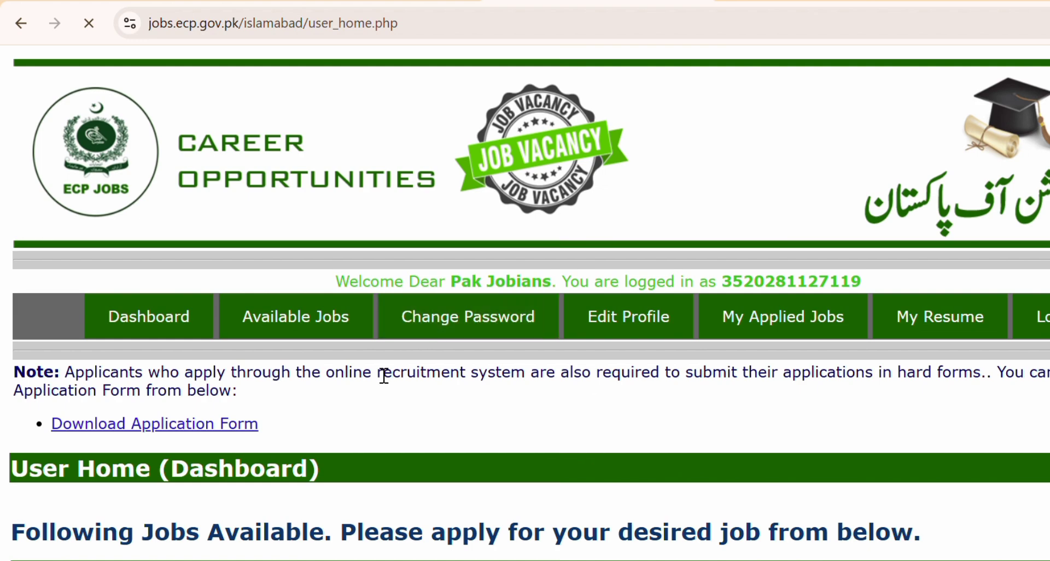
{"action": "scroll", "coordinate": [373, 366], "scroll_direction": "down", "scroll_amount": 8}
{"action": "scroll", "coordinate": [373, 366], "scroll_direction": "up", "scroll_amount": 5}
{"action": "scroll", "coordinate": [373, 366], "scroll_direction": "down", "scroll_amount": 1}
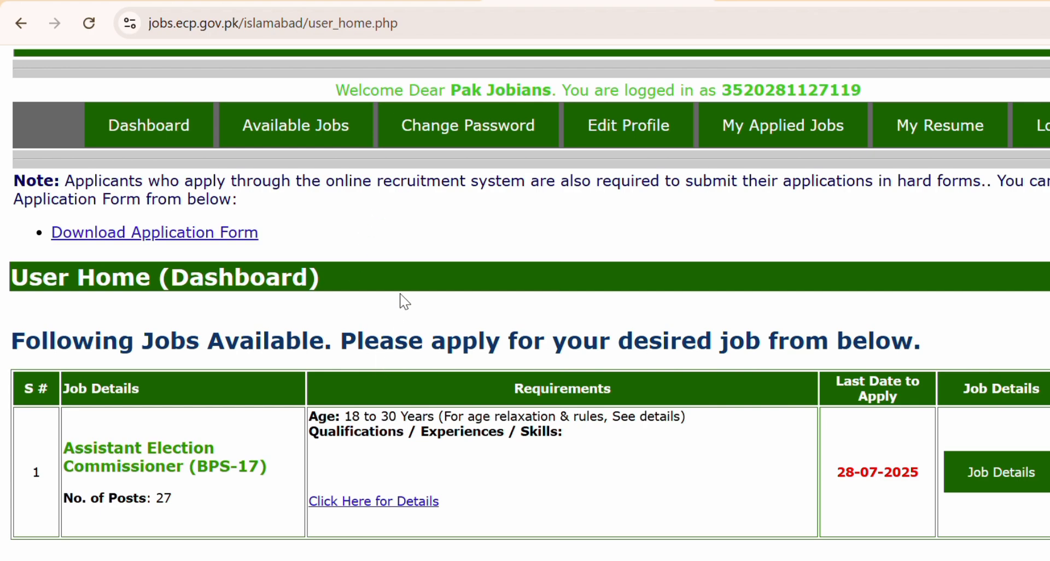
{"action": "left_click", "coordinate": [244, 141]}
{"action": "scroll", "coordinate": [539, 356], "scroll_direction": "down", "scroll_amount": 7}
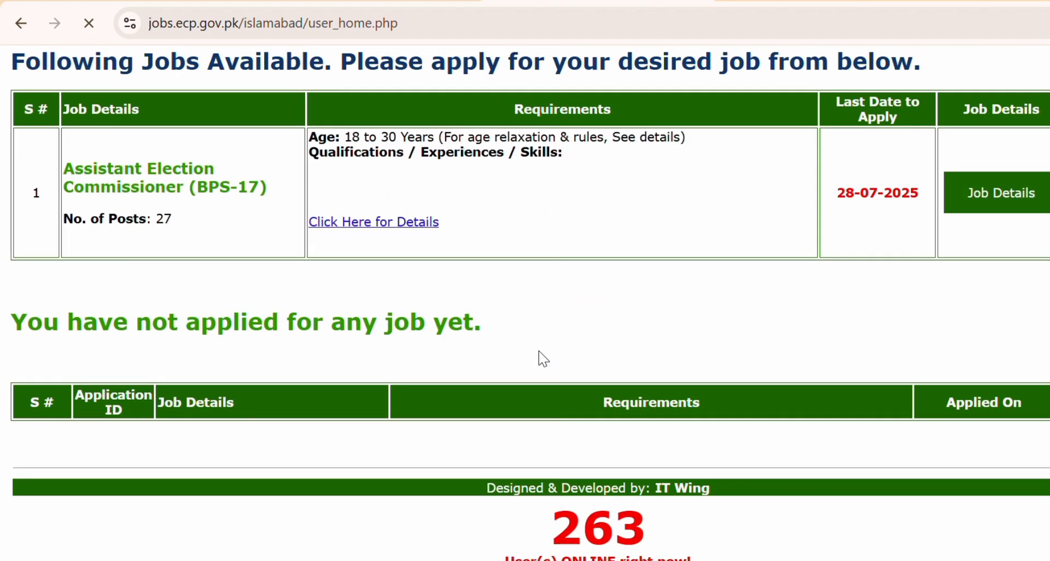
{"action": "scroll", "coordinate": [540, 352], "scroll_direction": "up", "scroll_amount": 3}
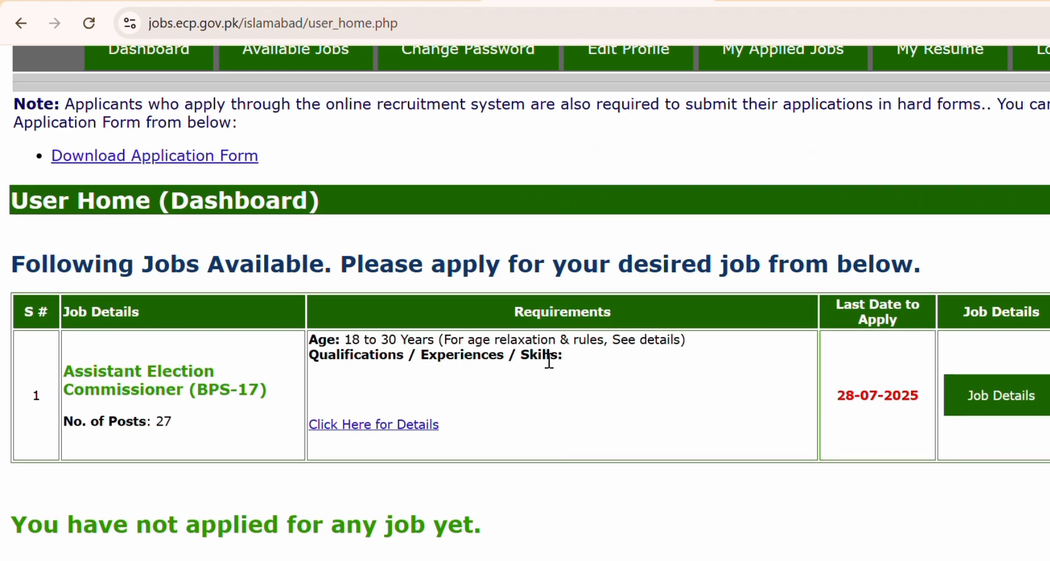
{"action": "scroll", "coordinate": [549, 361], "scroll_direction": "up", "scroll_amount": 1}
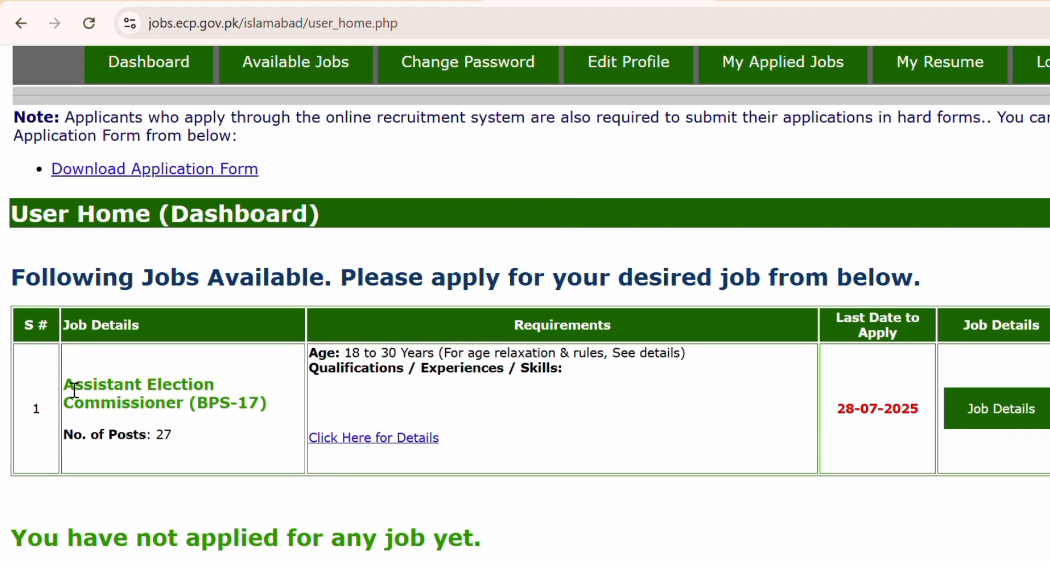
{"action": "left_click_drag", "start_coordinate": [75, 390], "coordinate": [284, 411]}
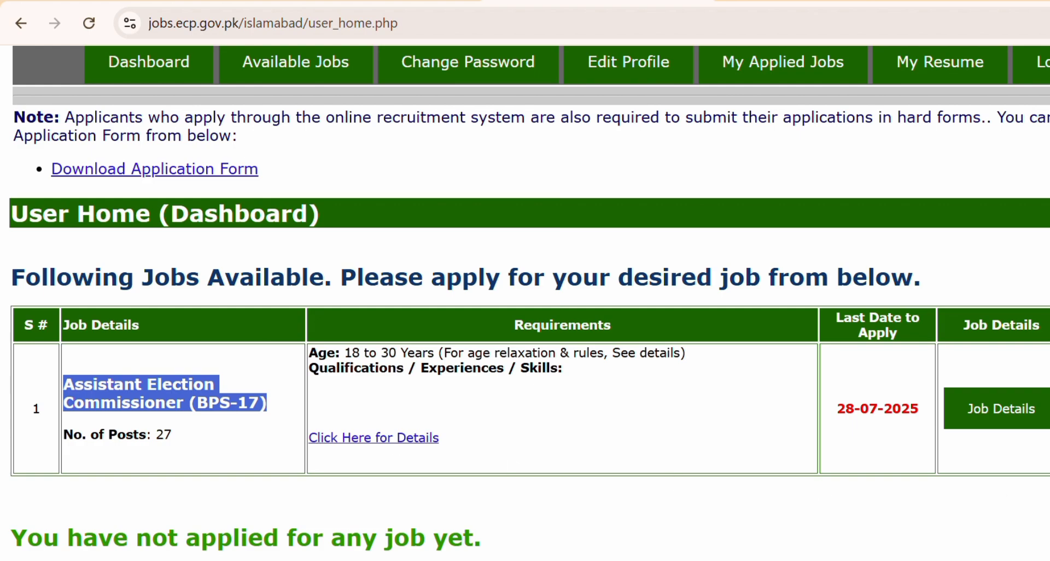
{"action": "scroll", "coordinate": [751, 389], "scroll_direction": "down", "scroll_amount": 4}
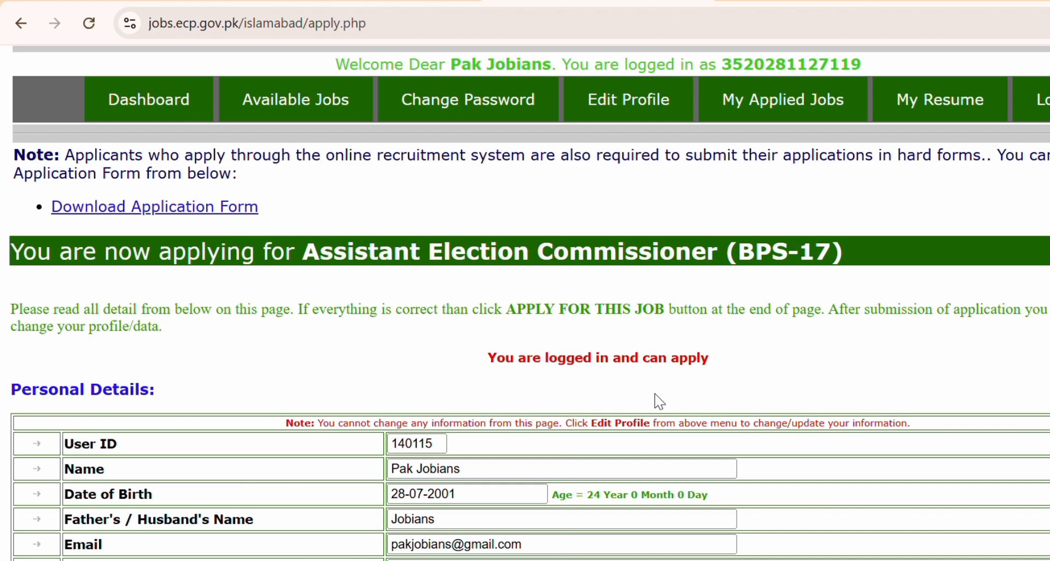
{"action": "scroll", "coordinate": [656, 395], "scroll_direction": "down", "scroll_amount": 3}
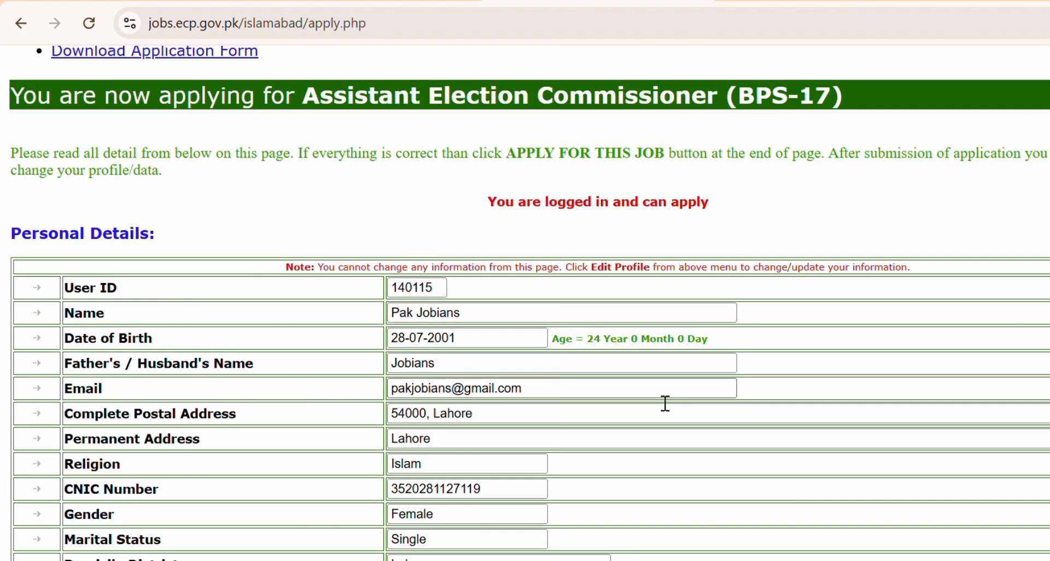
{"action": "scroll", "coordinate": [664, 402], "scroll_direction": "down", "scroll_amount": 20}
{"action": "scroll", "coordinate": [663, 401], "scroll_direction": "up", "scroll_amount": 20}
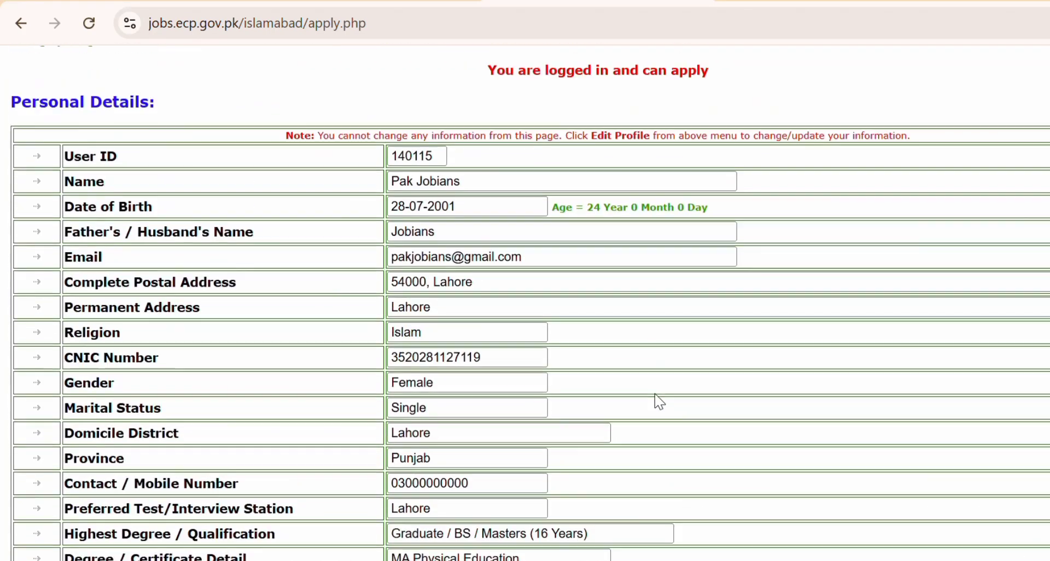
{"action": "scroll", "coordinate": [659, 398], "scroll_direction": "up", "scroll_amount": 2}
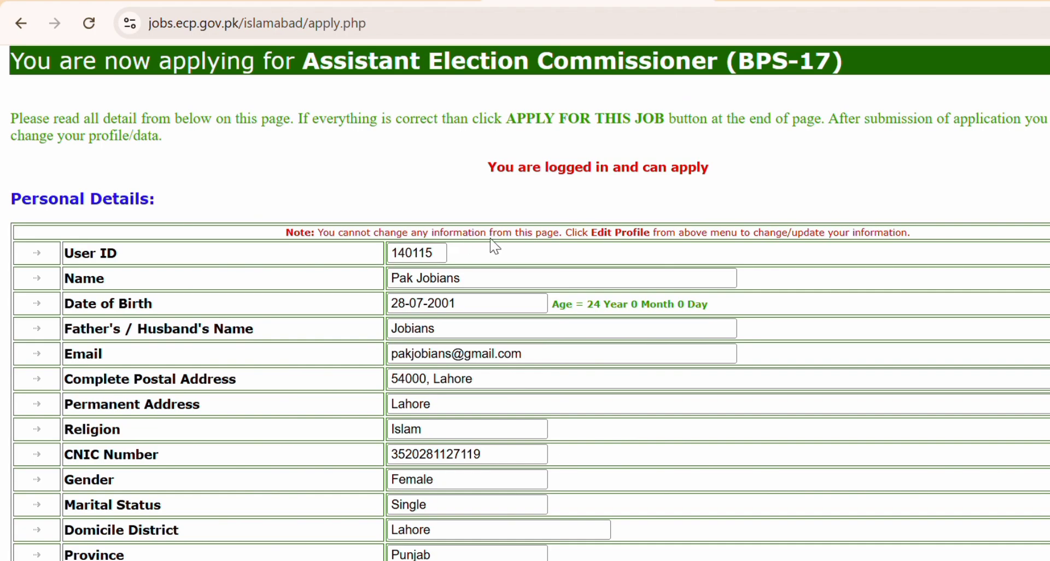
{"action": "scroll", "coordinate": [642, 251], "scroll_direction": "down", "scroll_amount": 20}
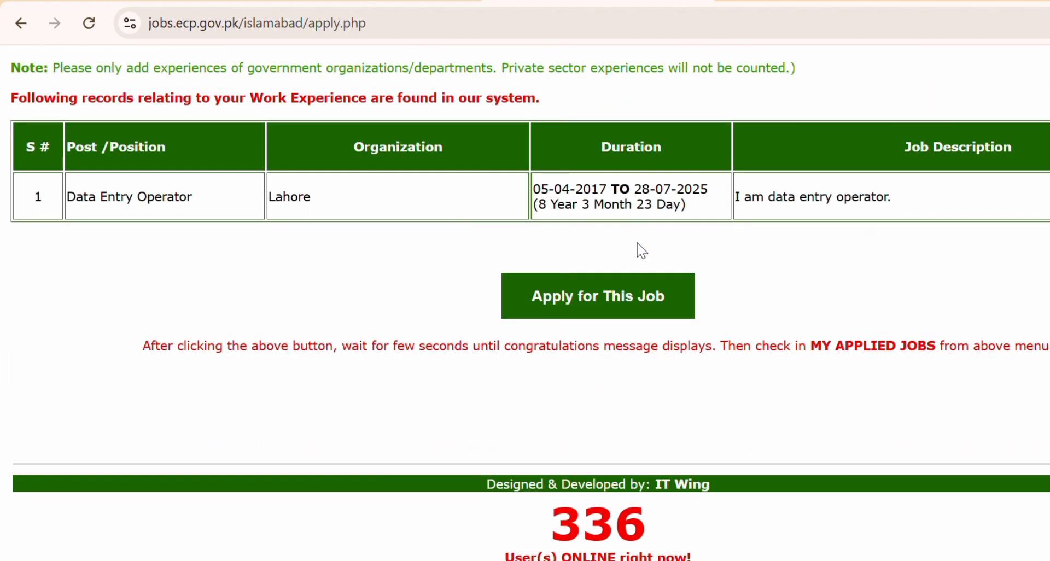
{"action": "scroll", "coordinate": [641, 251], "scroll_direction": "up", "scroll_amount": 20}
{"action": "scroll", "coordinate": [642, 250], "scroll_direction": "down", "scroll_amount": 20}
{"action": "scroll", "coordinate": [641, 250], "scroll_direction": "up", "scroll_amount": 1}
{"action": "left_click_drag", "start_coordinate": [877, 253], "coordinate": [88, 235]}
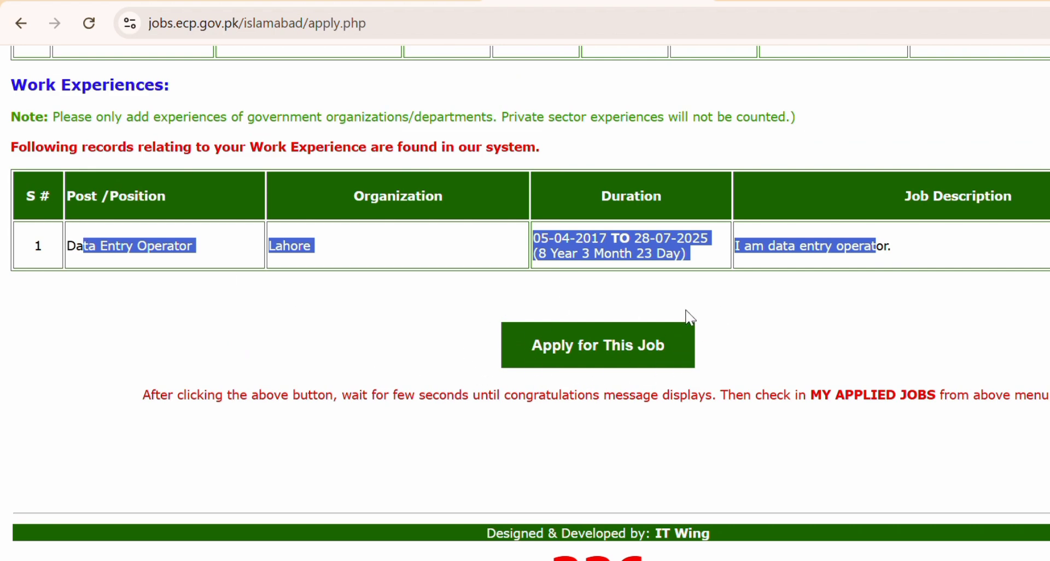
{"action": "scroll", "coordinate": [786, 373], "scroll_direction": "up", "scroll_amount": 20}
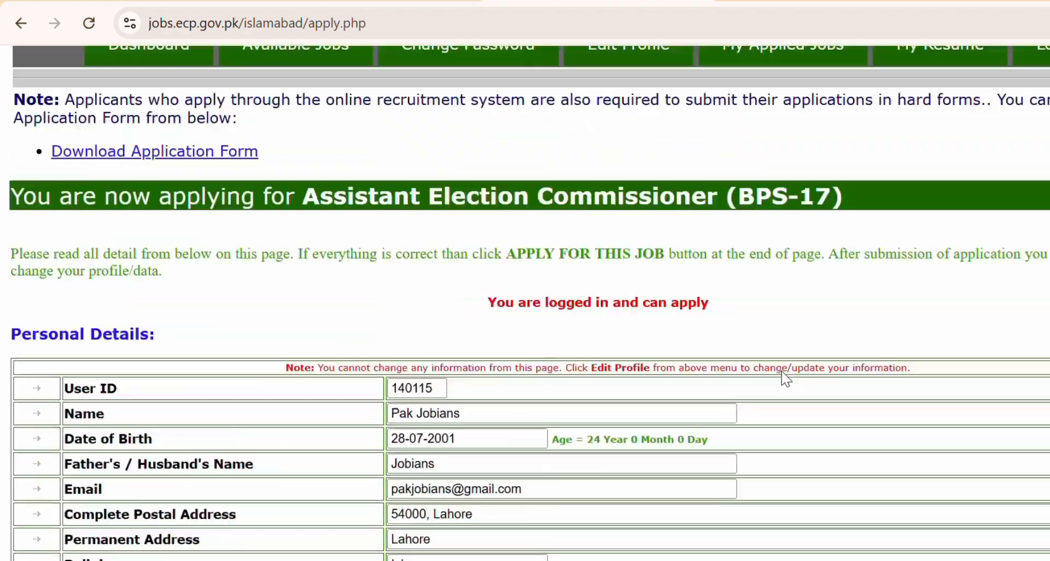
{"action": "scroll", "coordinate": [285, 364], "scroll_direction": "down", "scroll_amount": 20}
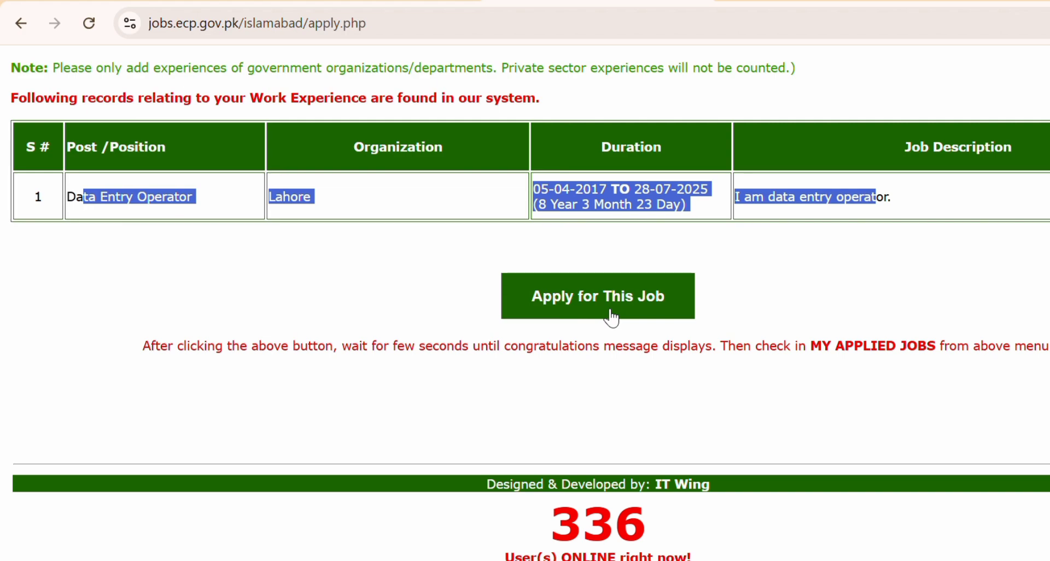
{"action": "scroll", "coordinate": [312, 307], "scroll_direction": "up", "scroll_amount": 3}
{"action": "left_click", "coordinate": [312, 307]}
{"action": "scroll", "coordinate": [312, 308], "scroll_direction": "up", "scroll_amount": 1}
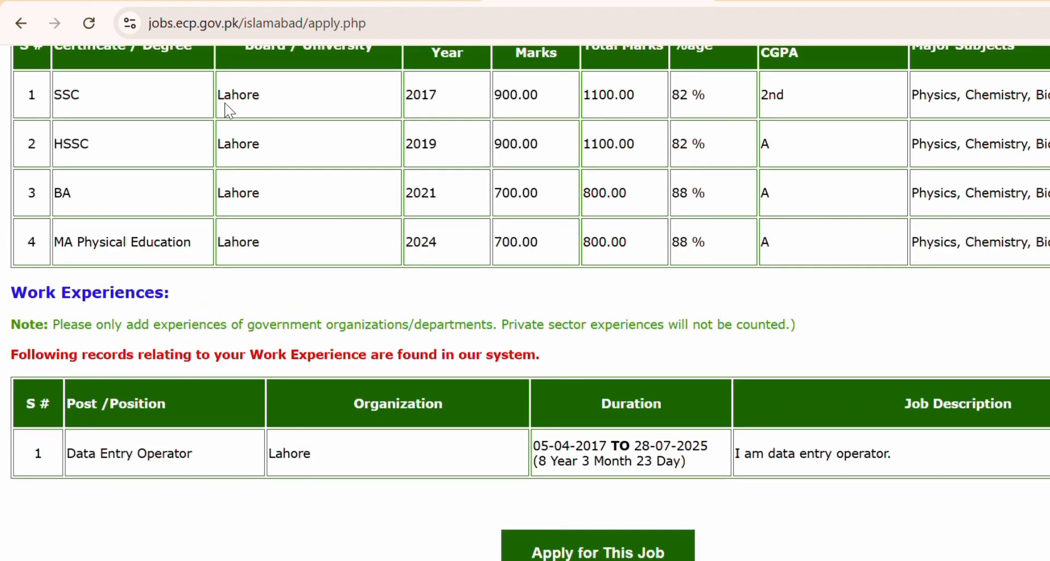
{"action": "scroll", "coordinate": [375, 251], "scroll_direction": "up", "scroll_amount": 5}
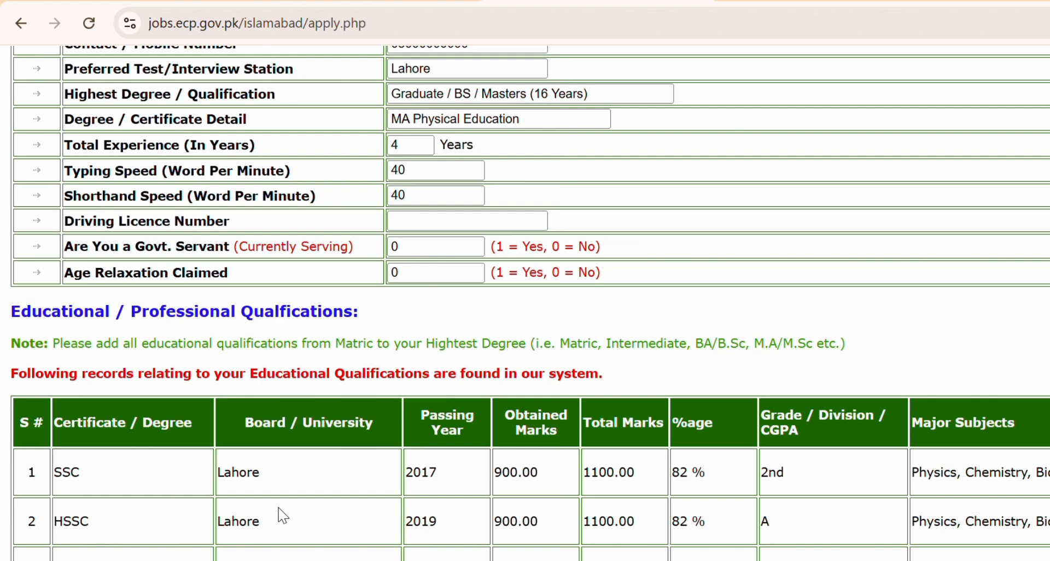
{"action": "scroll", "coordinate": [594, 501], "scroll_direction": "up", "scroll_amount": 15}
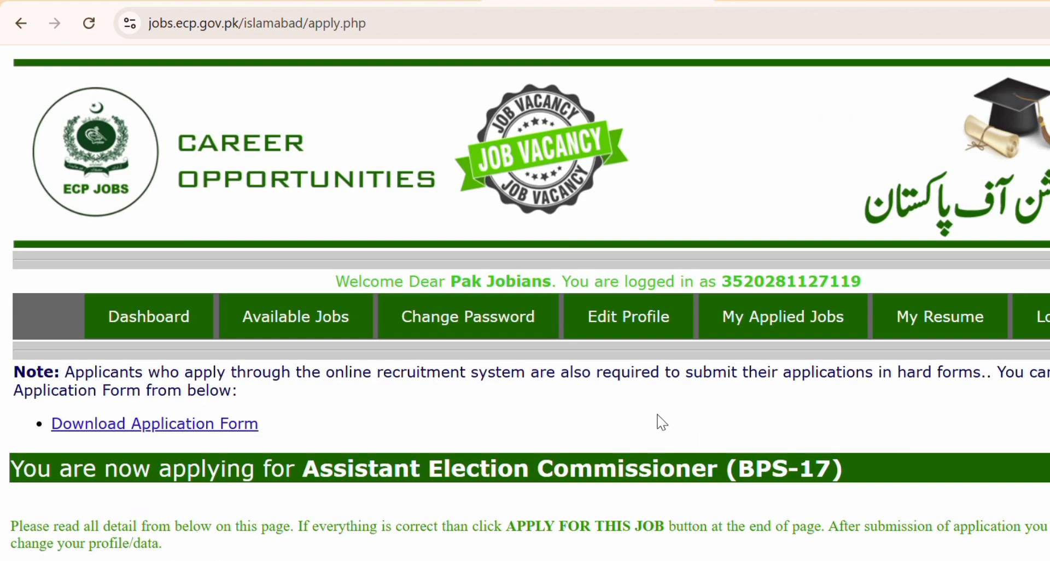
Reopen the Assistant Election Commissioner job via Edit Profile and Available Jobs.
{"action": "left_click", "coordinate": [674, 326]}
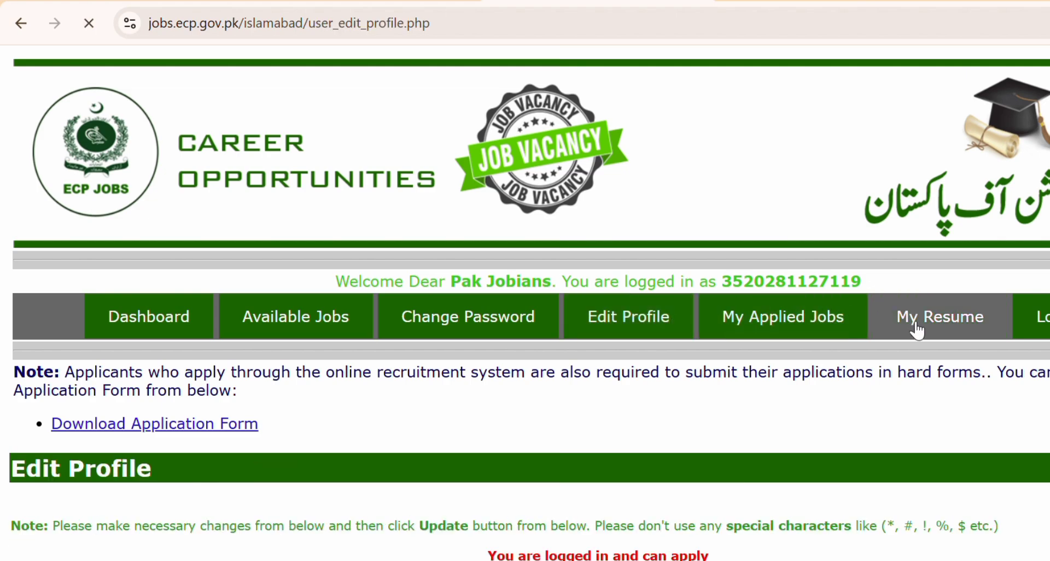
{"action": "scroll", "coordinate": [671, 331], "scroll_direction": "down", "scroll_amount": 15}
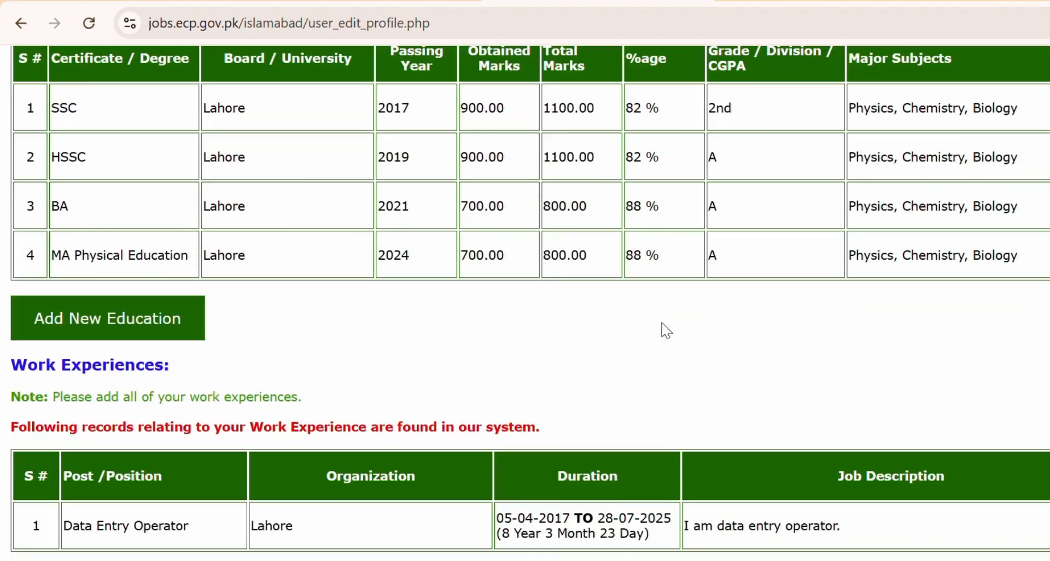
{"action": "scroll", "coordinate": [664, 328], "scroll_direction": "up", "scroll_amount": 15}
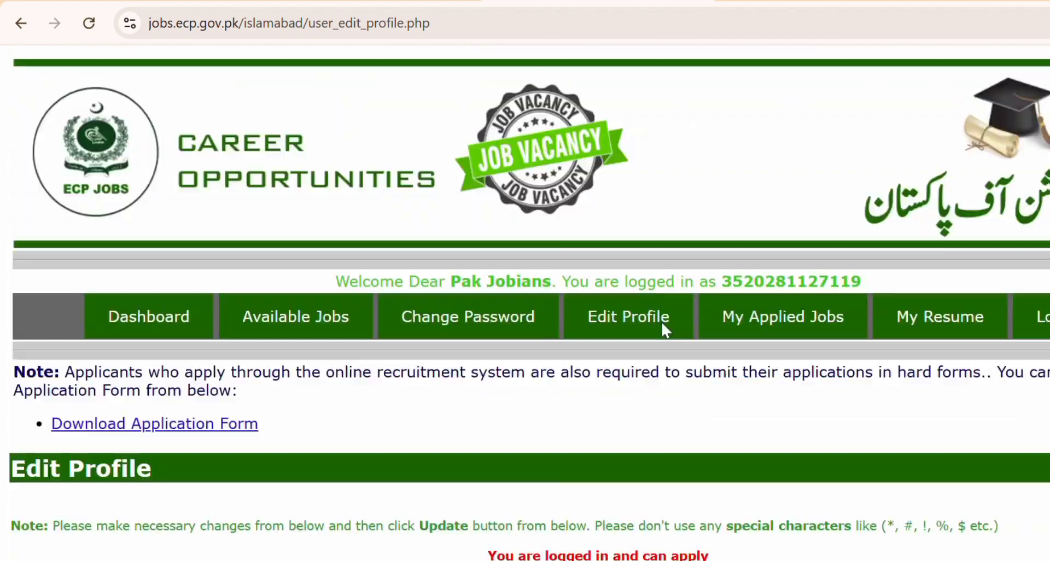
{"action": "left_click", "coordinate": [318, 334]}
{"action": "scroll", "coordinate": [317, 336], "scroll_direction": "down", "scroll_amount": 8}
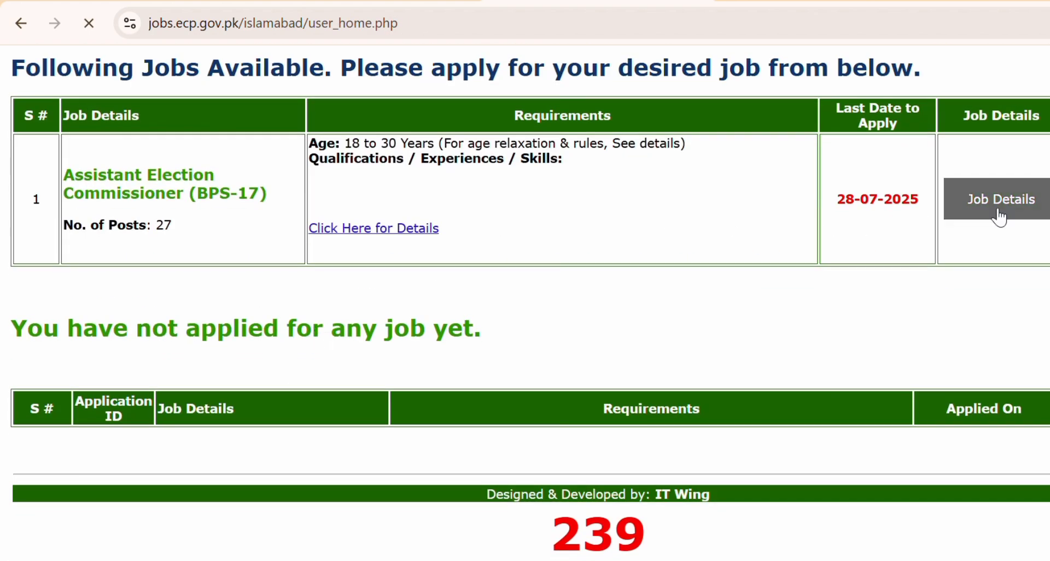
{"action": "left_click", "coordinate": [1002, 198]}
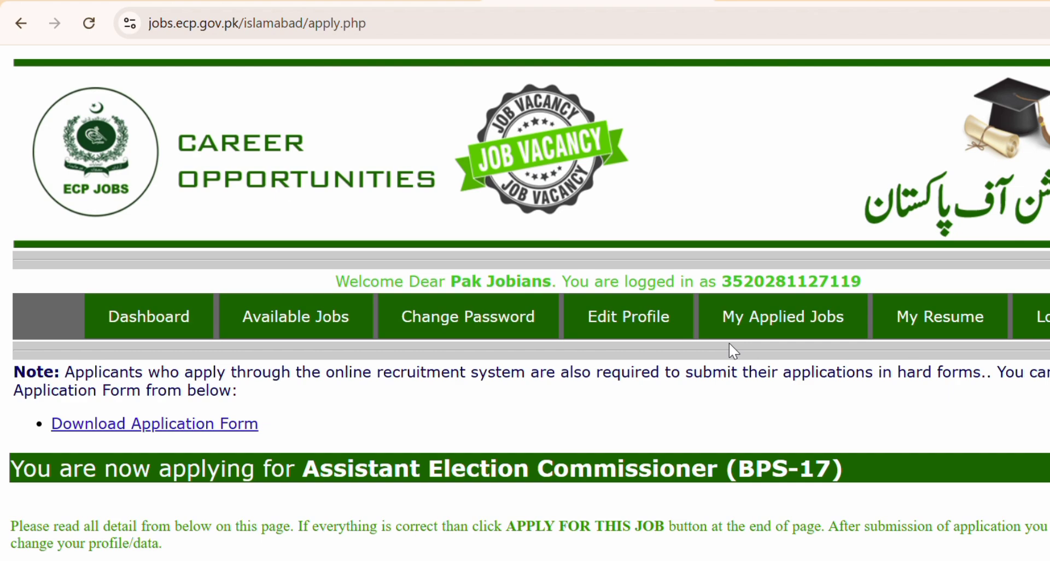
Review the apply page and download the application form AF_AEC_07072025.pdf.
{"action": "scroll", "coordinate": [730, 343], "scroll_direction": "down", "scroll_amount": 2}
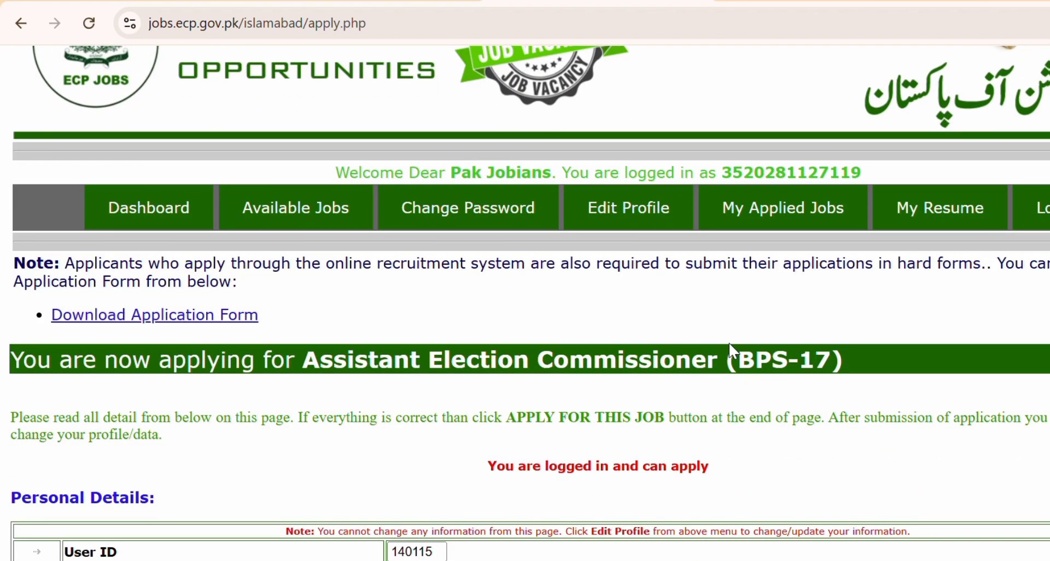
{"action": "scroll", "coordinate": [761, 404], "scroll_direction": "up", "scroll_amount": 2}
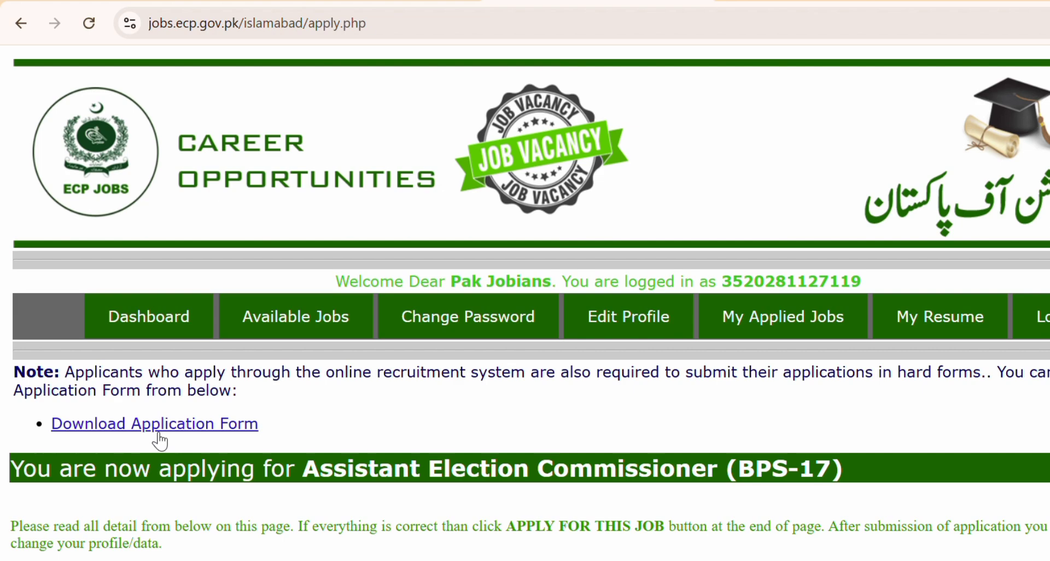
{"action": "scroll", "coordinate": [159, 438], "scroll_direction": "down", "scroll_amount": 15}
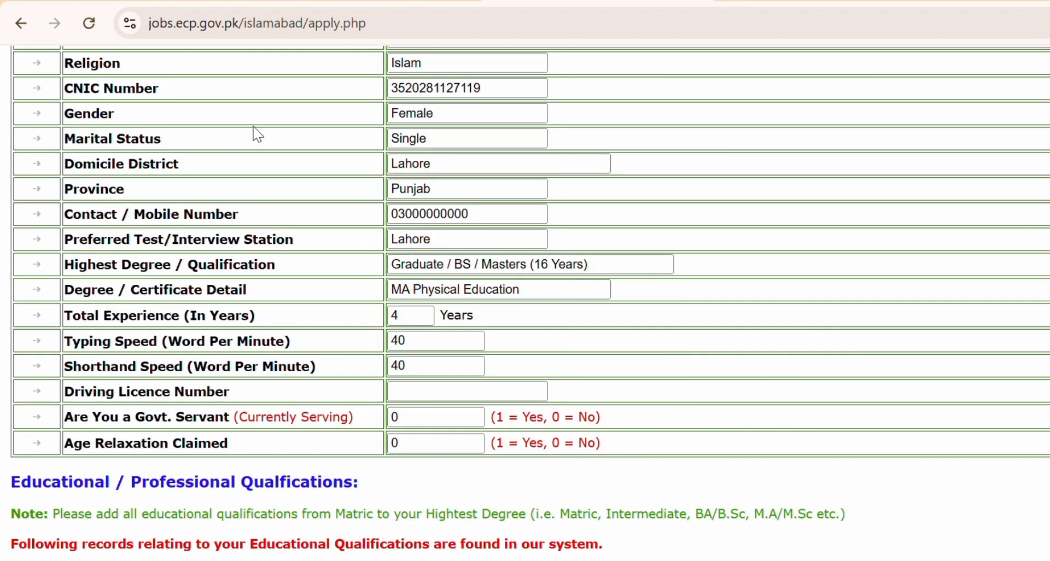
{"action": "scroll", "coordinate": [721, 440], "scroll_direction": "down", "scroll_amount": 10}
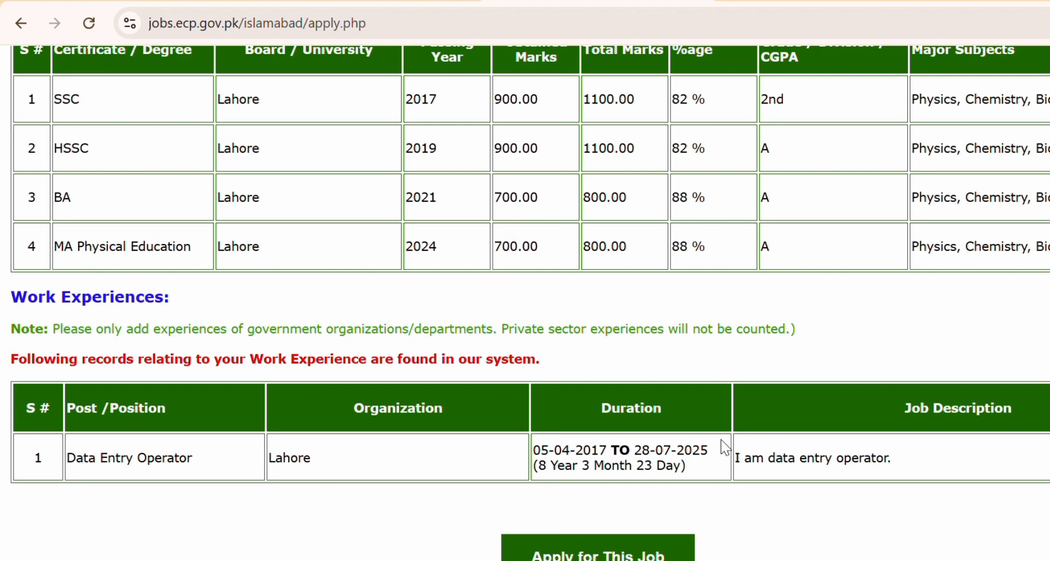
{"action": "scroll", "coordinate": [721, 440], "scroll_direction": "up", "scroll_amount": 20}
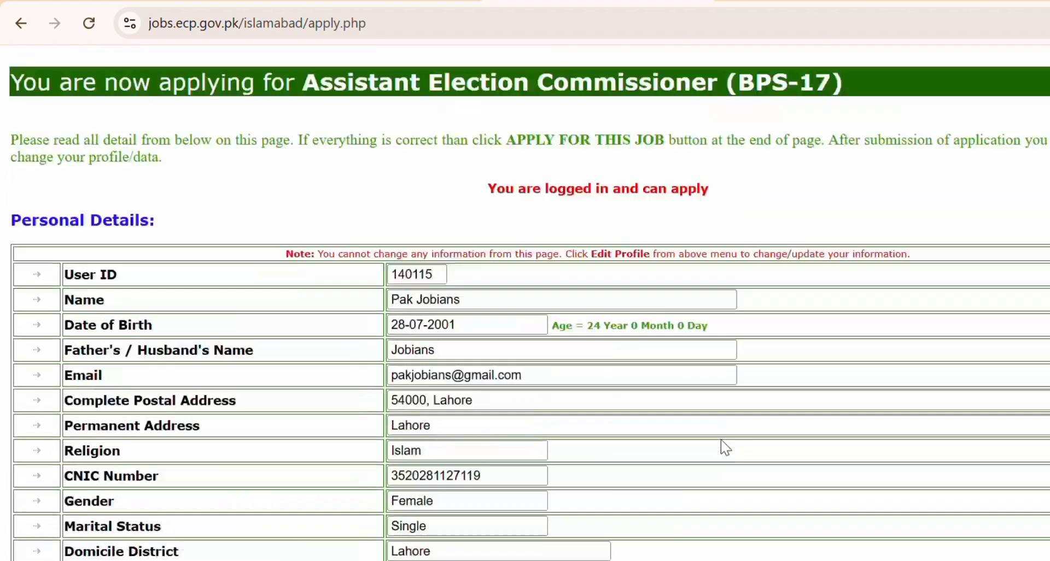
{"action": "left_click", "coordinate": [234, 430]}
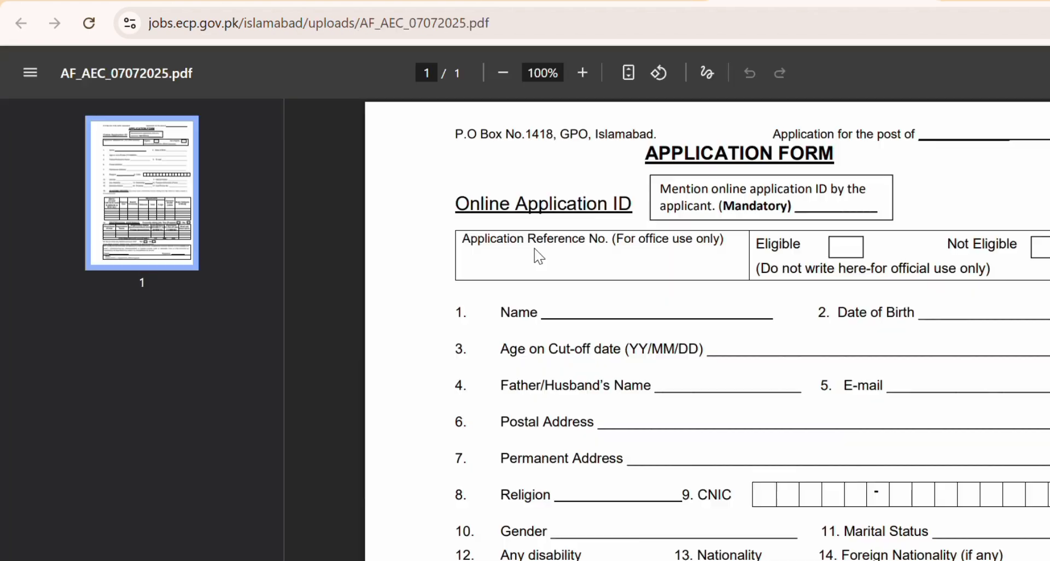
Read the AF_AEC_07072025.pdf Online Application ID instructions, then return to the apply.php tab.
{"action": "scroll", "coordinate": [534, 251], "scroll_direction": "down", "scroll_amount": 5}
{"action": "scroll", "coordinate": [537, 253], "scroll_direction": "down", "scroll_amount": 6}
{"action": "scroll", "coordinate": [536, 252], "scroll_direction": "up", "scroll_amount": 10}
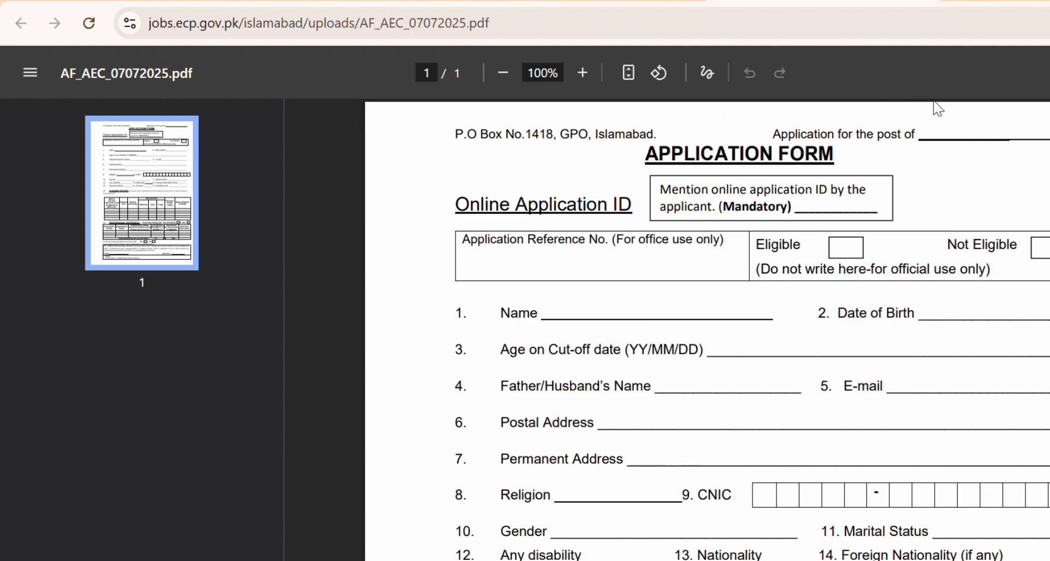
{"action": "scroll", "coordinate": [866, 174], "scroll_direction": "up", "scroll_amount": 3}
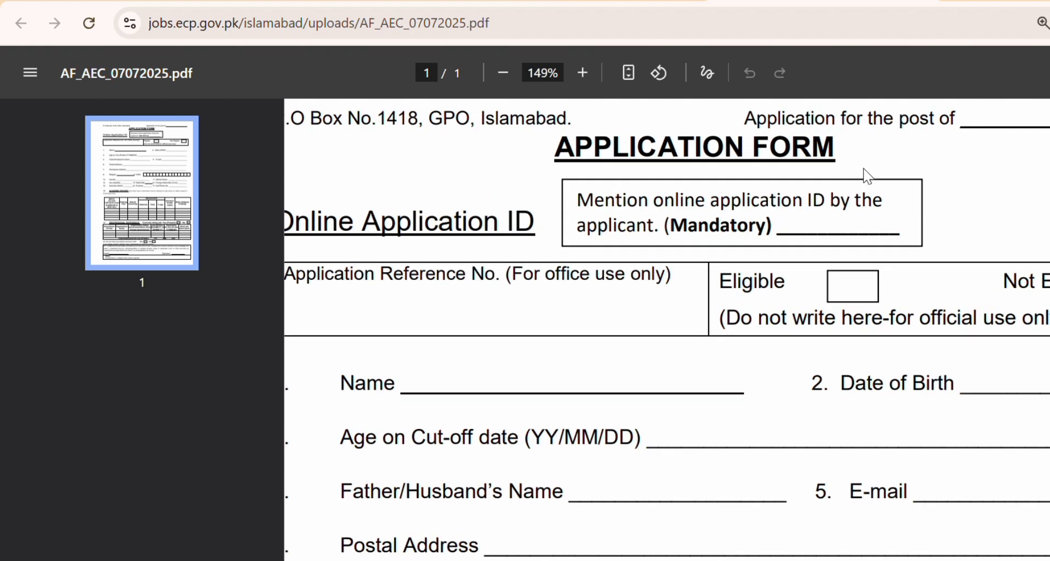
{"action": "scroll", "coordinate": [424, 299], "scroll_direction": "left", "scroll_amount": 3}
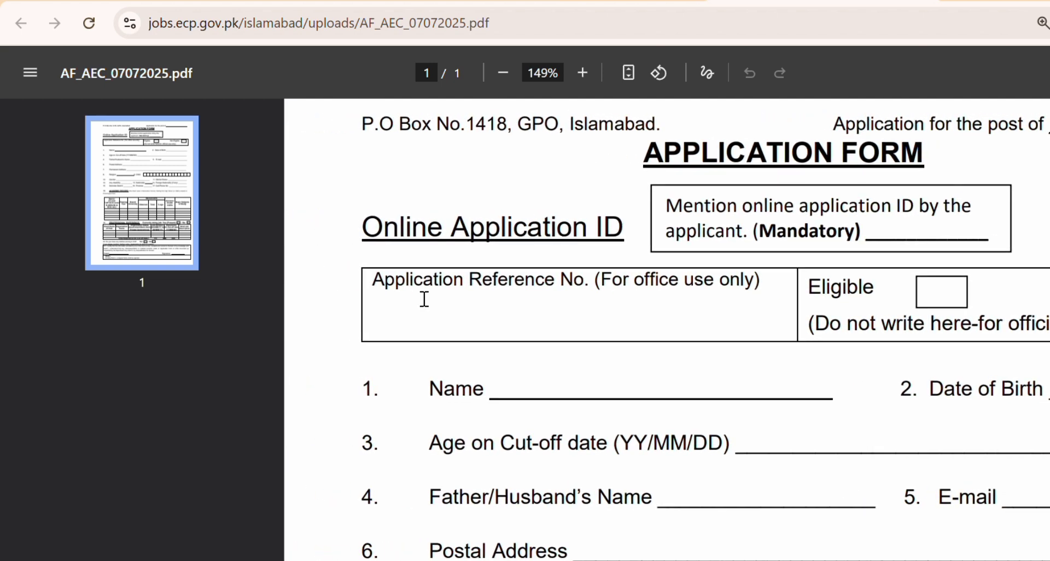
{"action": "left_click_drag", "start_coordinate": [363, 228], "coordinate": [635, 239]}
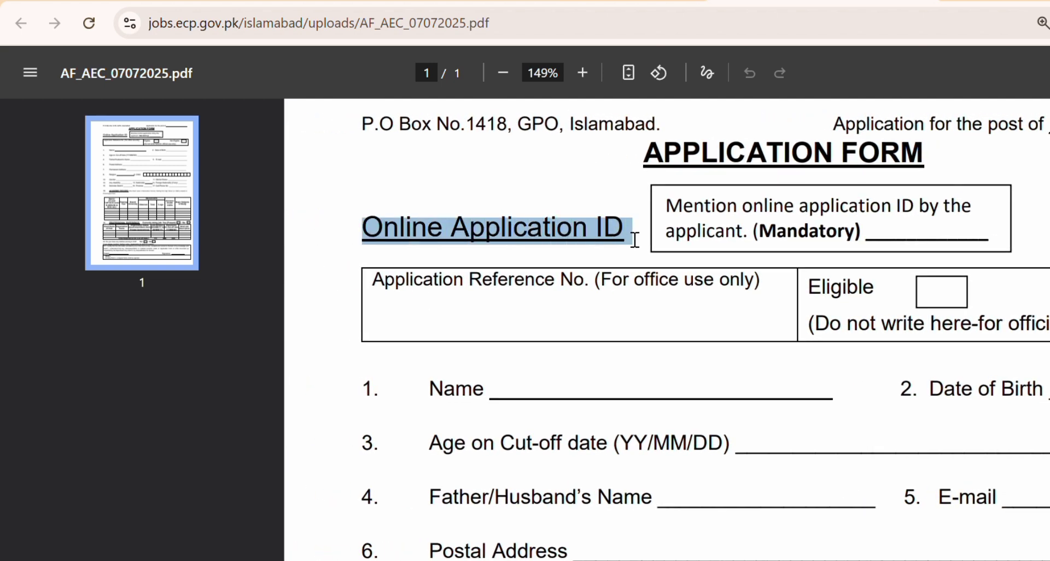
{"action": "left_click", "coordinate": [889, 230]}
{"action": "scroll", "coordinate": [890, 233], "scroll_direction": "right", "scroll_amount": 3}
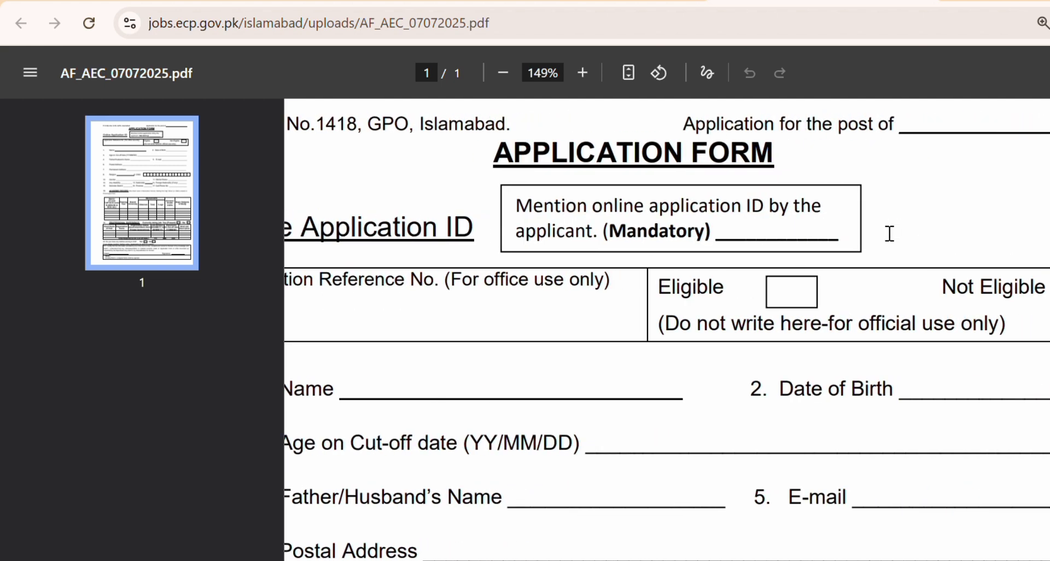
{"action": "triple_click", "coordinate": [811, 231]}
{"action": "left_click", "coordinate": [811, 232]}
{"action": "scroll", "coordinate": [565, 241], "scroll_direction": "down", "scroll_amount": 3}
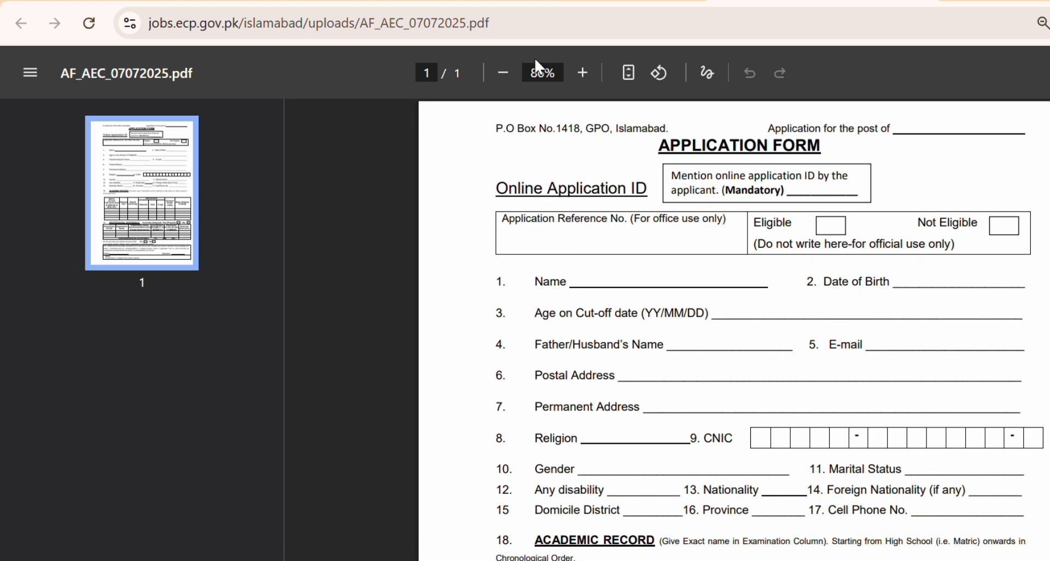
{"action": "left_click", "coordinate": [529, 1]}
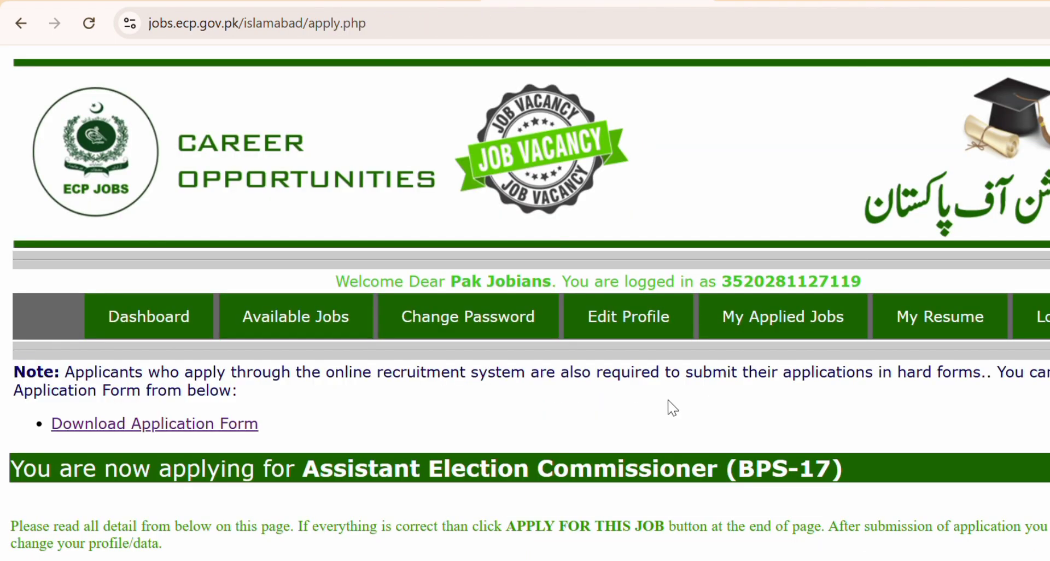
Submit Apply for This Job and review the reloaded page's instructions and applicant records.
{"action": "scroll", "coordinate": [421, 328], "scroll_direction": "down", "scroll_amount": 3}
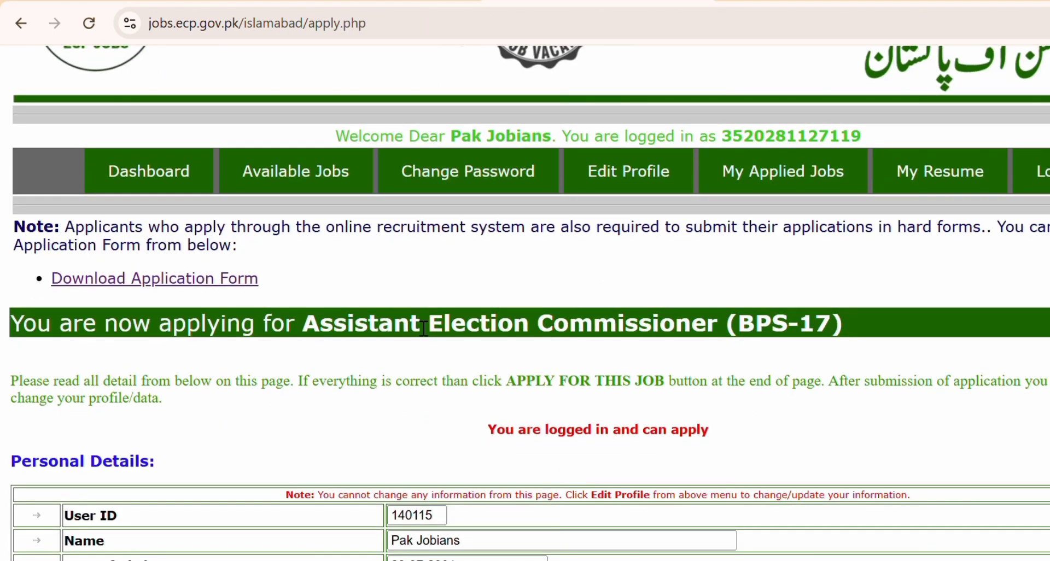
{"action": "scroll", "coordinate": [424, 328], "scroll_direction": "down", "scroll_amount": 20}
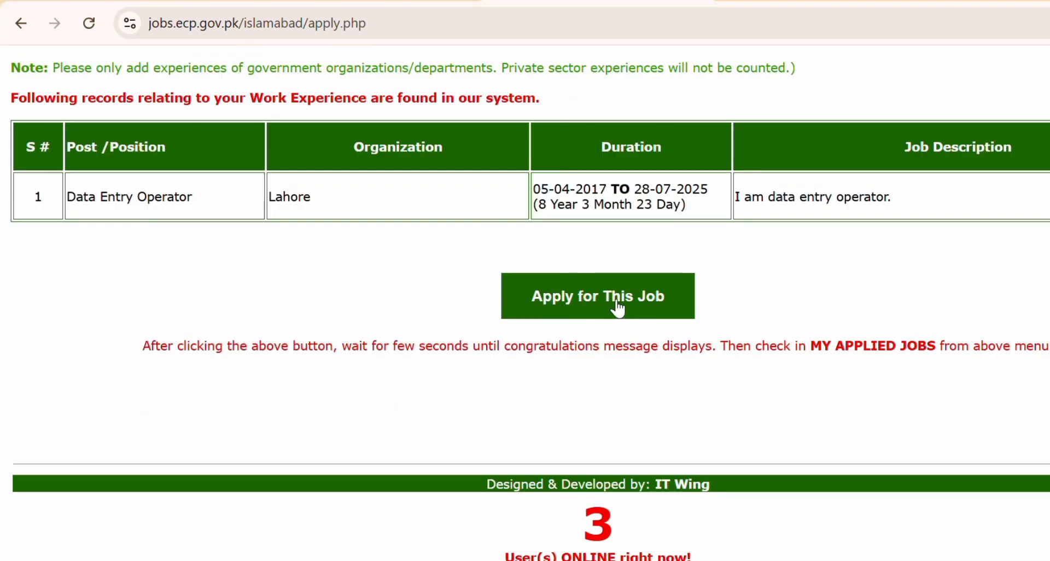
{"action": "left_click", "coordinate": [581, 317]}
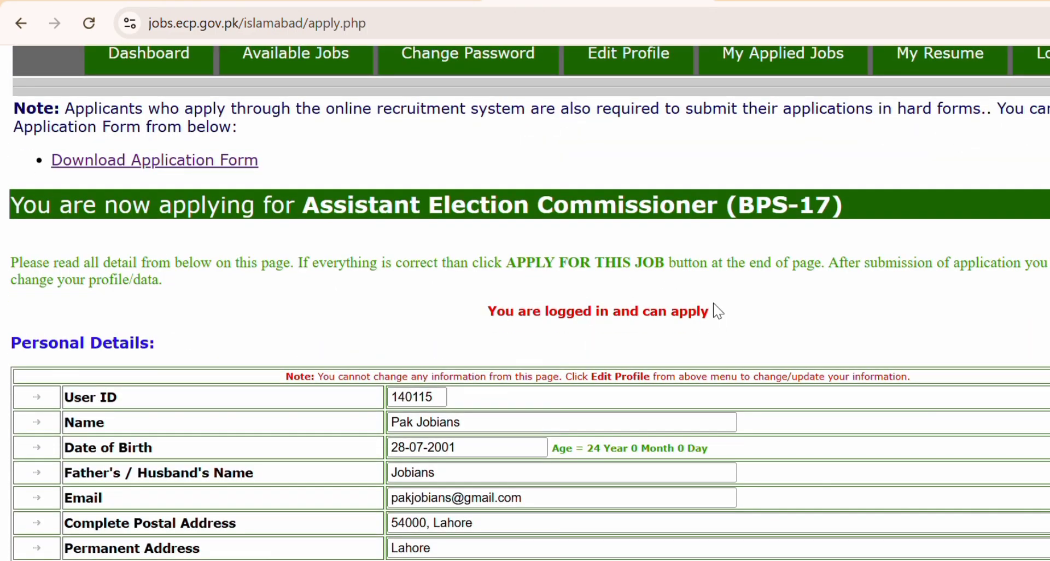
{"action": "left_click_drag", "start_coordinate": [714, 311], "coordinate": [443, 254]}
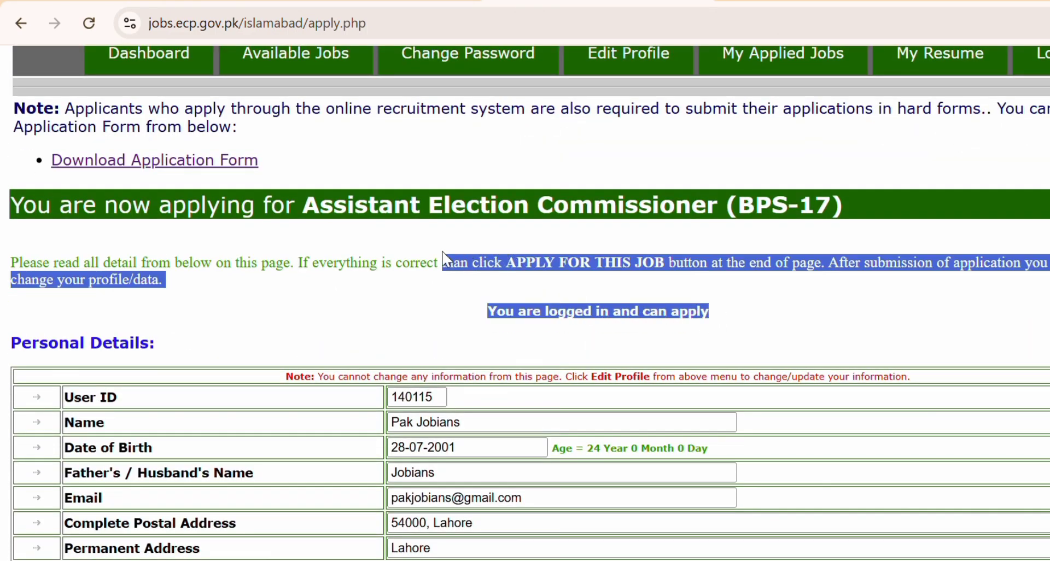
{"action": "left_click", "coordinate": [421, 280]}
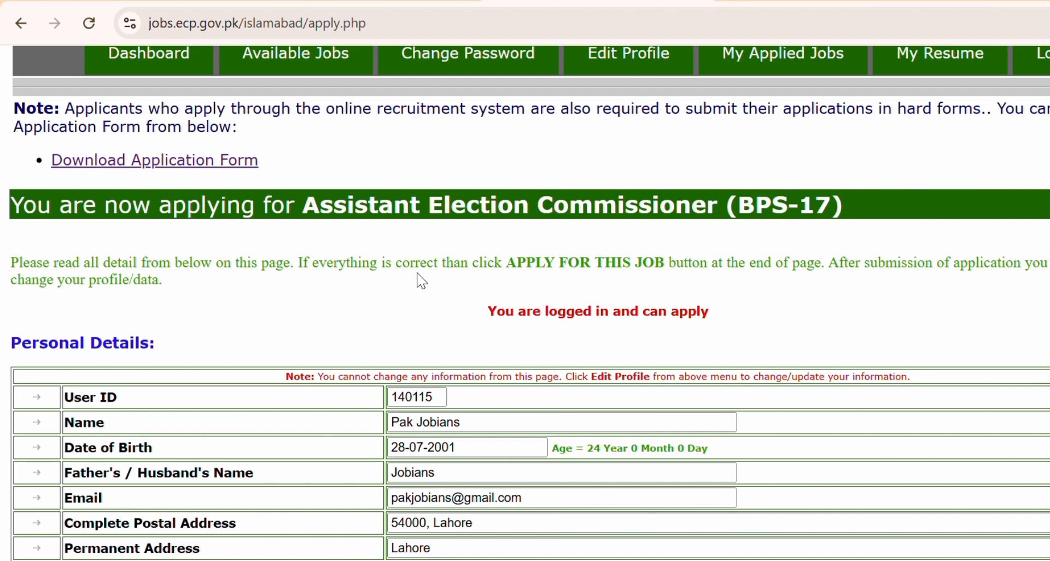
{"action": "scroll", "coordinate": [421, 280], "scroll_direction": "down", "scroll_amount": 20}
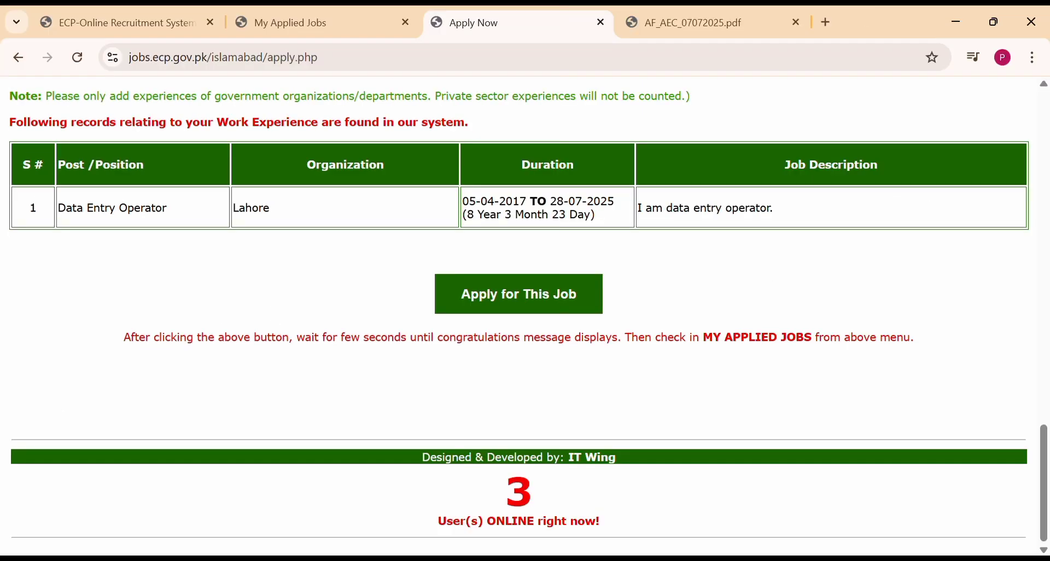
{"action": "scroll", "coordinate": [250, 435], "scroll_direction": "up", "scroll_amount": 4}
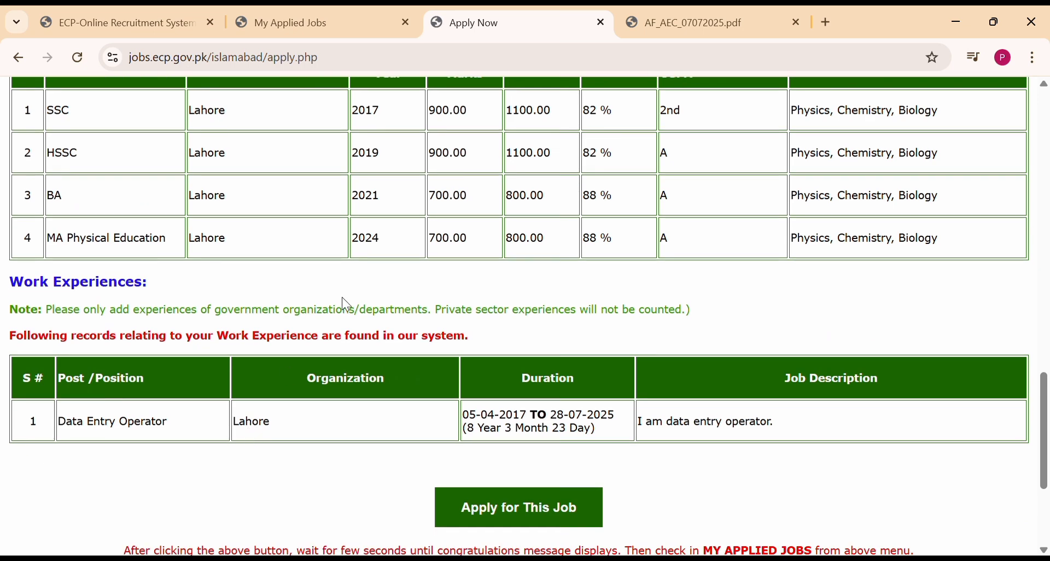